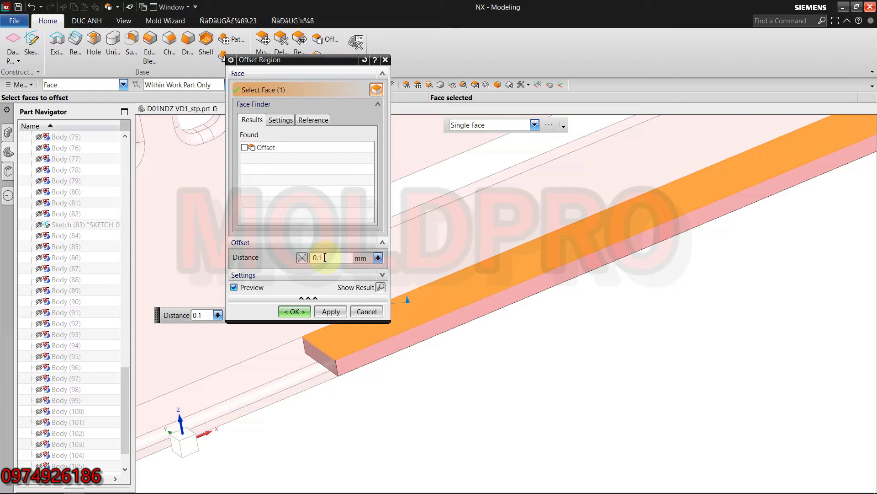
# - Apply the 0.1 mm Offset Region and select the lower strip face
pyautogui.click(295, 311)
pyautogui.scroll(-3, 477, 338)
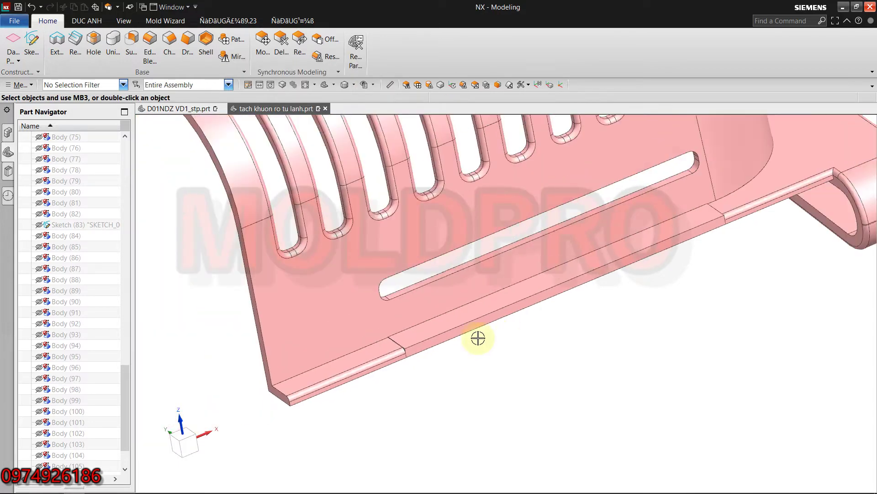
pyautogui.moveTo(564, 361); pyautogui.dragTo(645, 323, button='middle')
pyautogui.scroll(3, 519, 347)
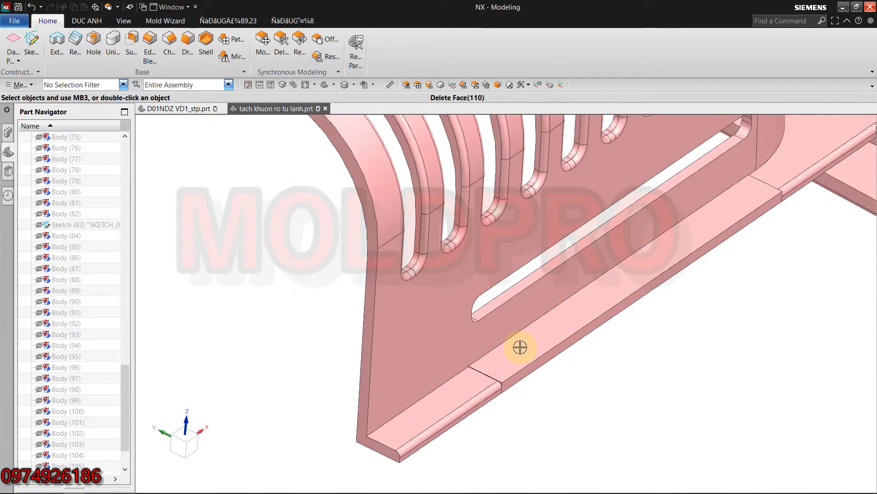
pyautogui.click(520, 347)
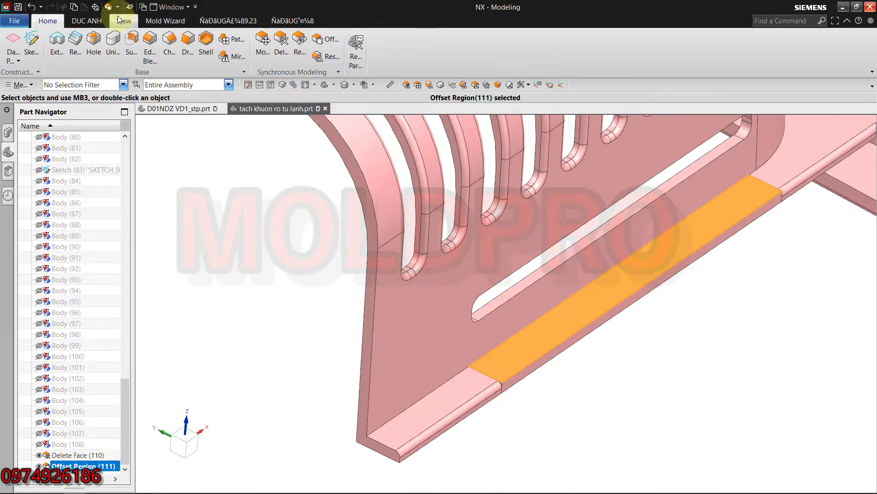
# - Colour the lower offset strip face red from the custom tab's palette
pyautogui.click(275, 21)
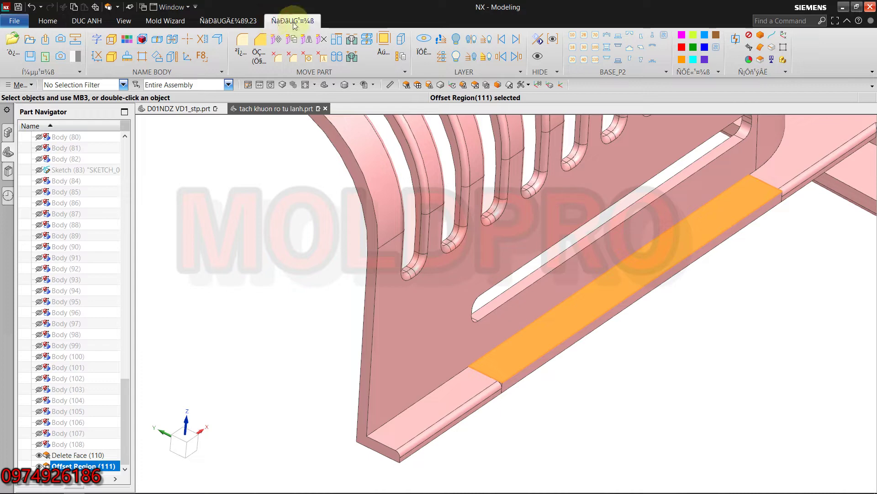
pyautogui.click(124, 23)
pyautogui.click(344, 51)
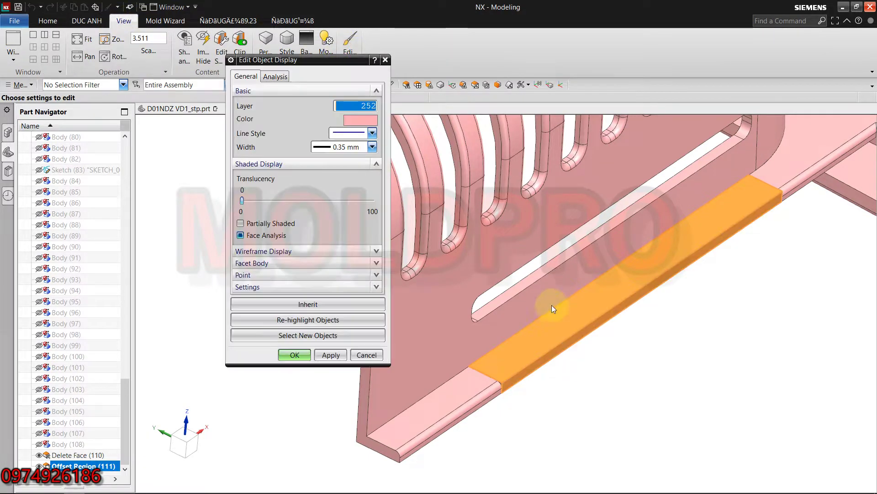
pyautogui.click(367, 355)
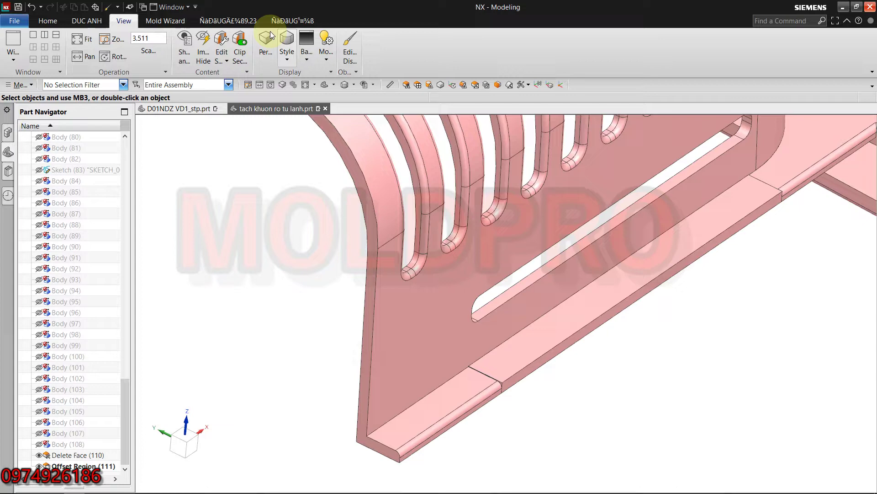
pyautogui.click(225, 20)
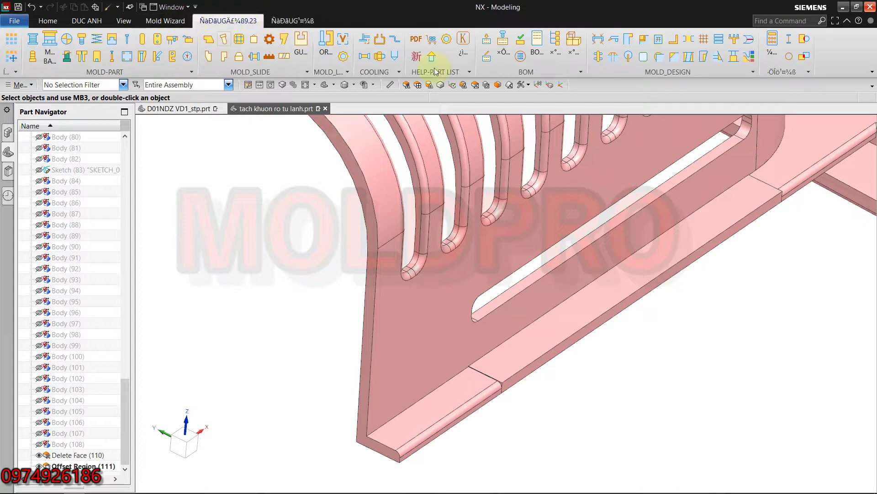
pyautogui.click(292, 20)
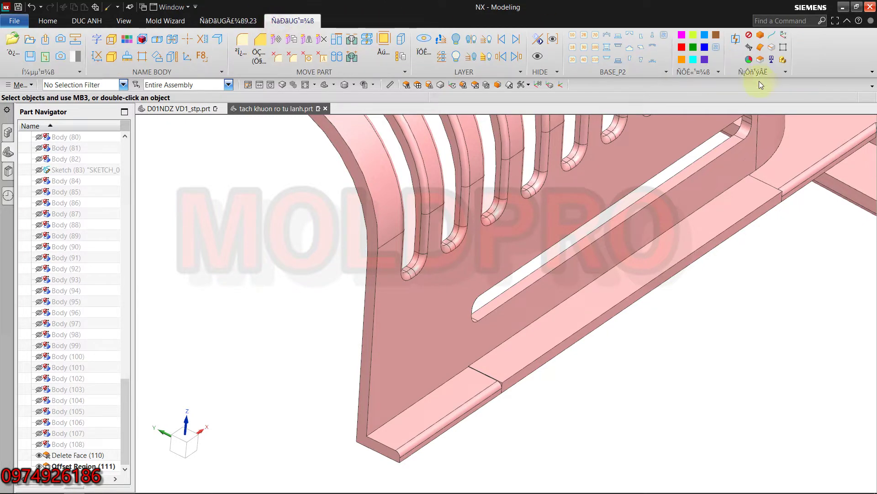
pyautogui.click(646, 270)
pyautogui.click(680, 47)
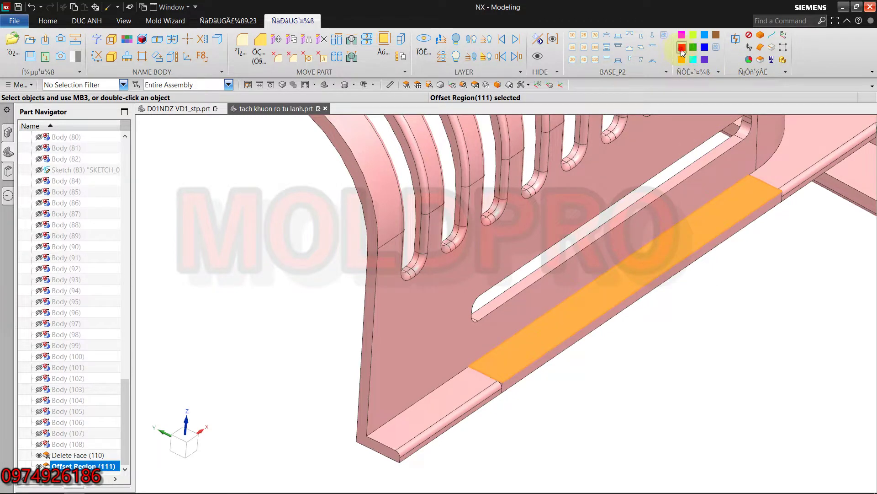
# - Zoom the view and select the Offset Region feature in the navigator
pyautogui.scroll(-2, 588, 290)
pyautogui.scroll(-2, 535, 357)
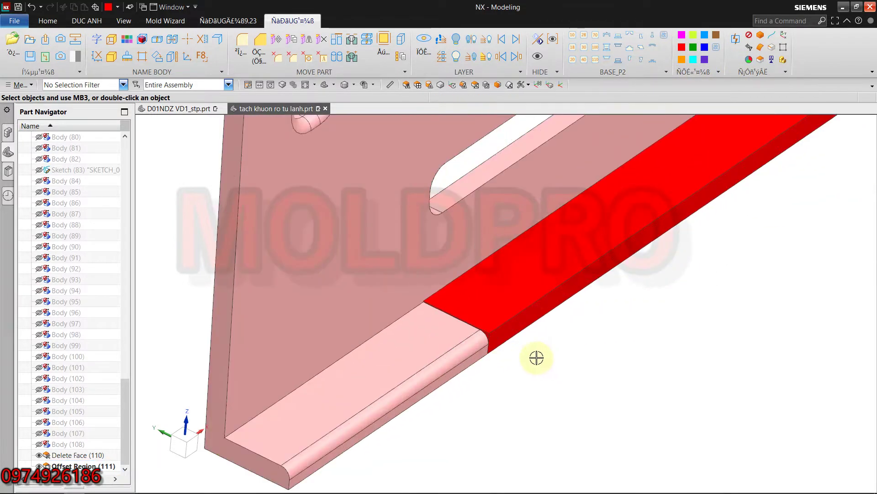
pyautogui.scroll(-2, 451, 315)
pyautogui.scroll(-2, 379, 333)
pyautogui.scroll(2, 380, 333)
pyautogui.scroll(2, 412, 355)
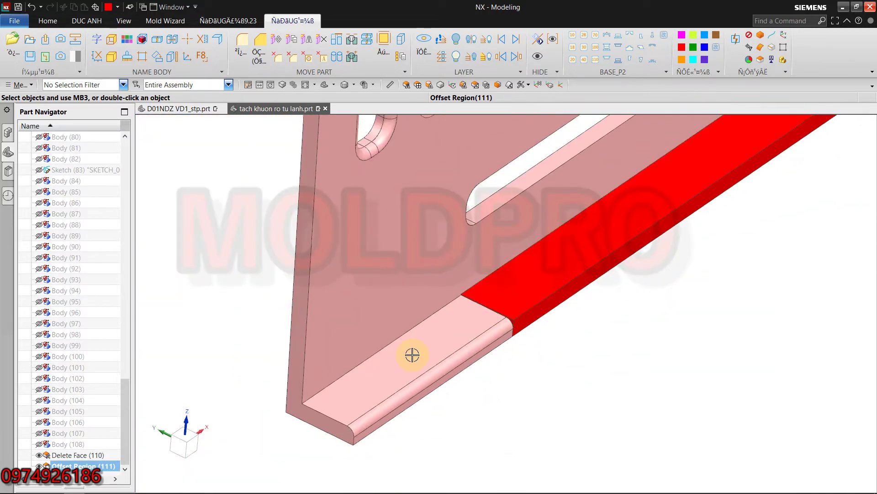
pyautogui.click(85, 464)
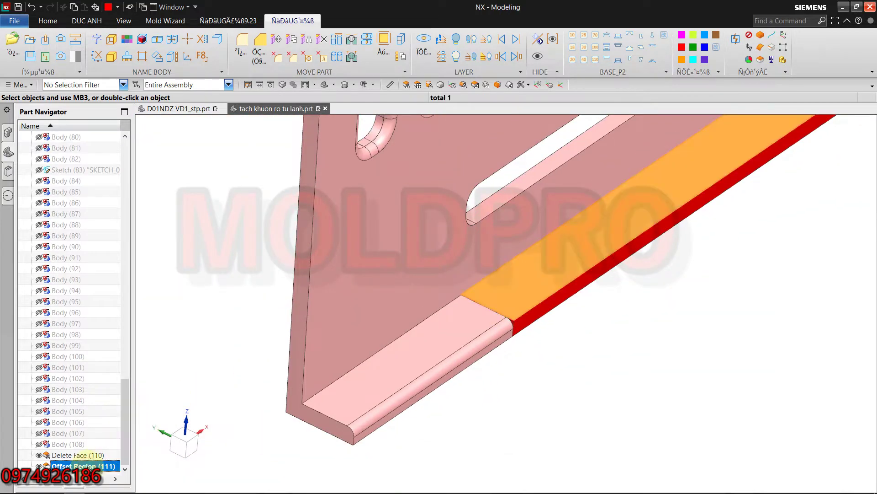
# - Batch-unite the red strip body and grille body with YxMold, removing parameters
pyautogui.press('Escape')
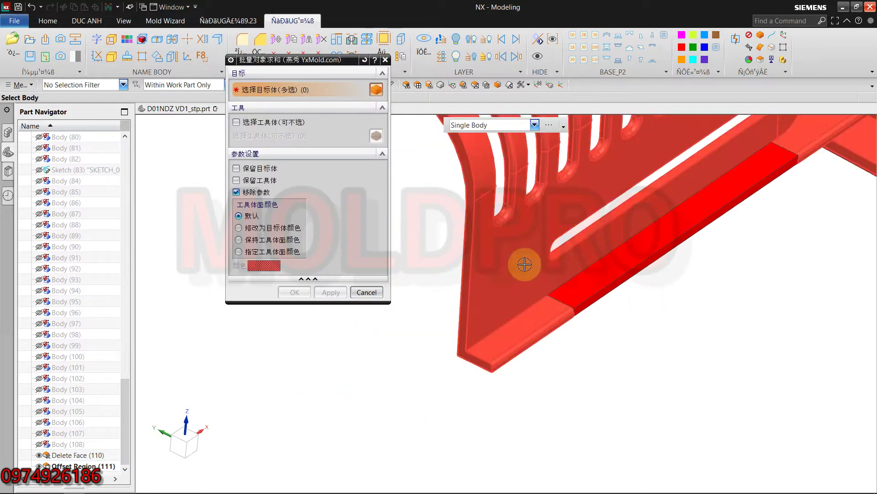
pyautogui.click(525, 273)
pyautogui.click(582, 291)
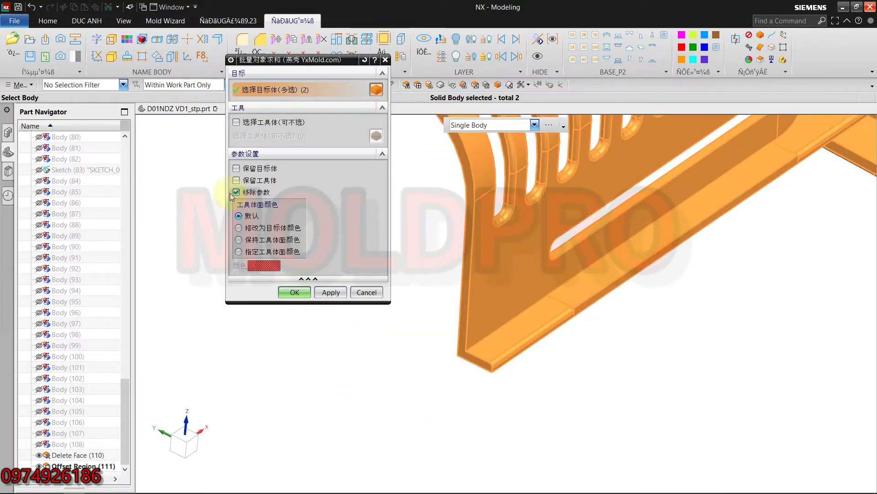
pyautogui.click(289, 287)
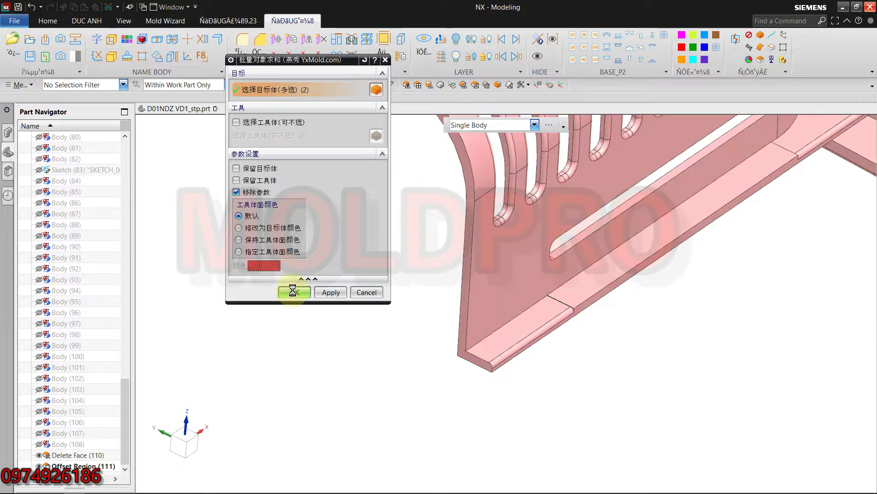
pyautogui.scroll(2, 681, 284)
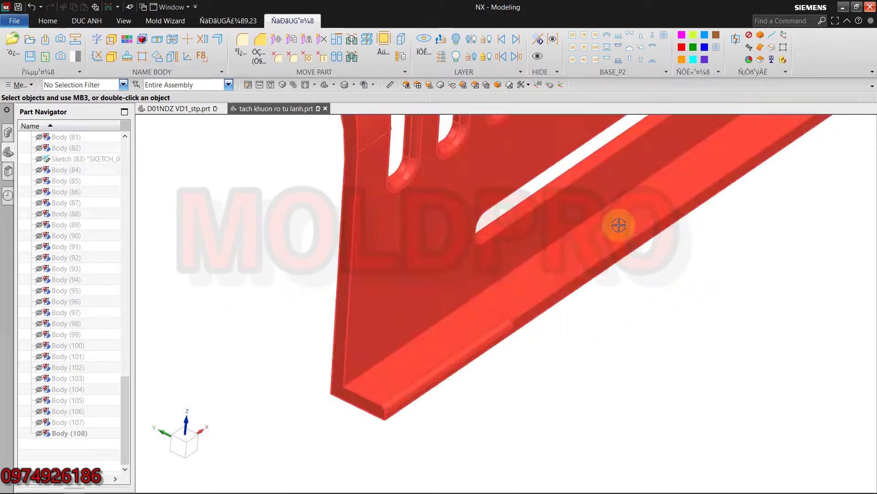
pyautogui.click(123, 85)
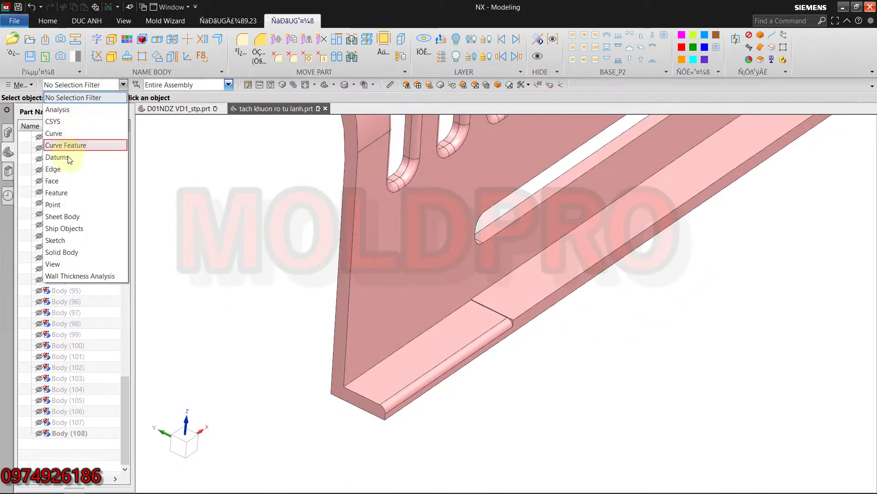
# - With the Face selection filter, colour the angled strip face red
pyautogui.click(61, 181)
pyautogui.click(526, 290)
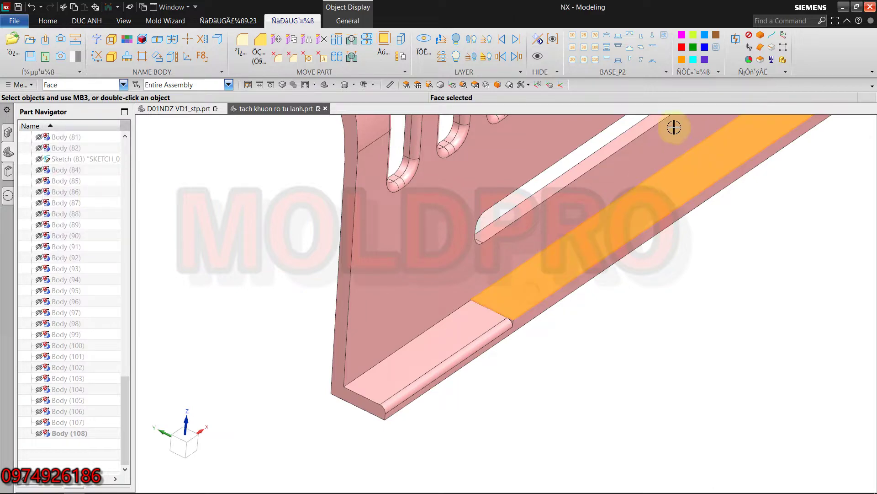
pyautogui.click(680, 47)
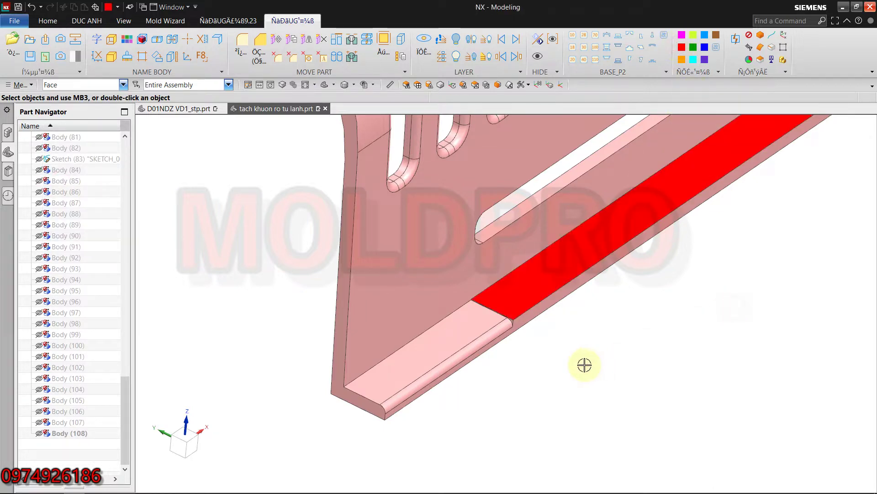
pyautogui.scroll(-3, 584, 364)
pyautogui.scroll(3, 558, 343)
pyautogui.scroll(3, 574, 310)
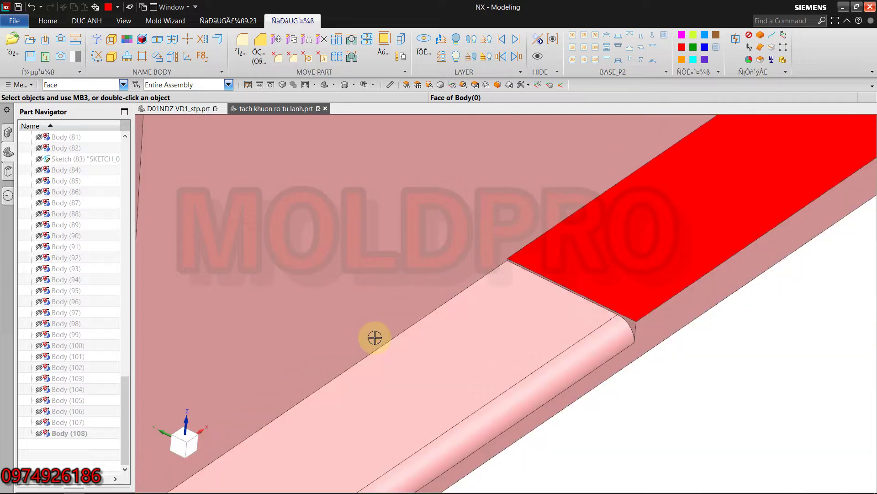
# - Show the hidden Body (108) and orbit toward the green insert corner
pyautogui.click(39, 433)
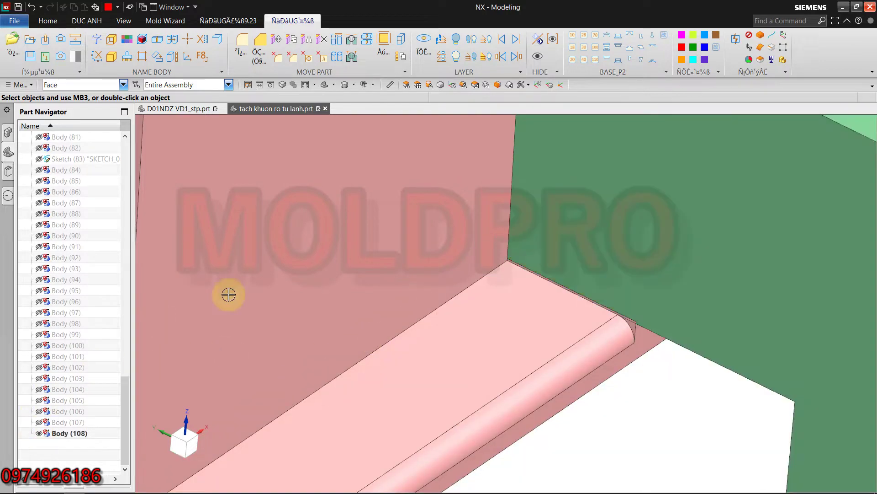
pyautogui.moveTo(227, 294)
pyautogui.mouseDown(button='middle')
pyautogui.moveTo(429, 288)
pyautogui.moveTo(471, 217)
pyautogui.moveTo(509, 337)
pyautogui.moveTo(537, 224)
pyautogui.mouseUp(button='middle')
pyautogui.scroll(2, 536, 224)
pyautogui.scroll(2, 503, 201)
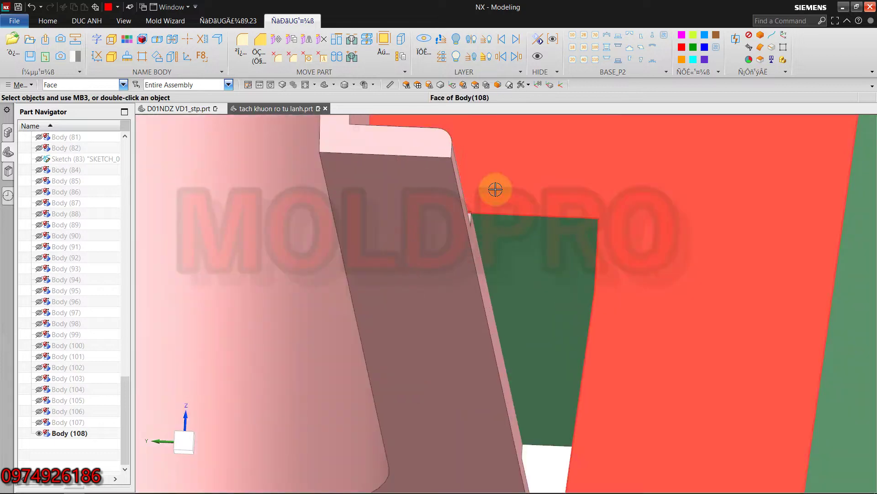
pyautogui.scroll(2, 494, 189)
pyautogui.scroll(-3, 492, 189)
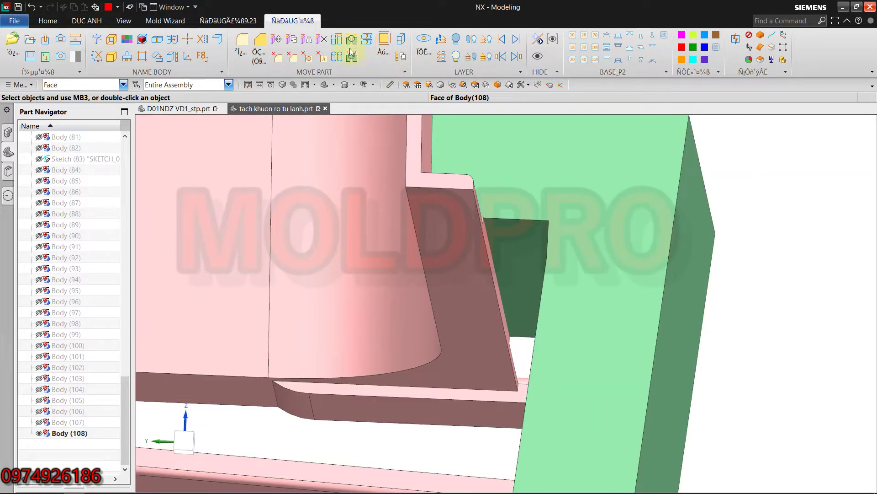
pyautogui.click(340, 43)
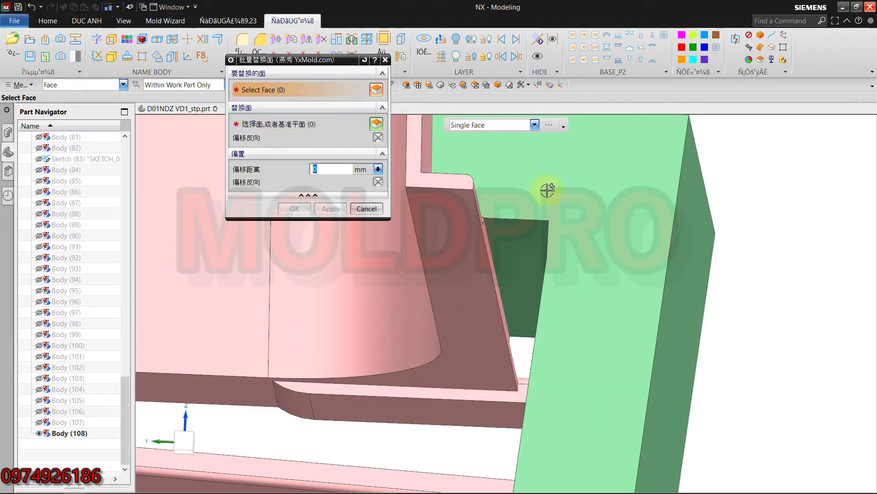
pyautogui.click(594, 211)
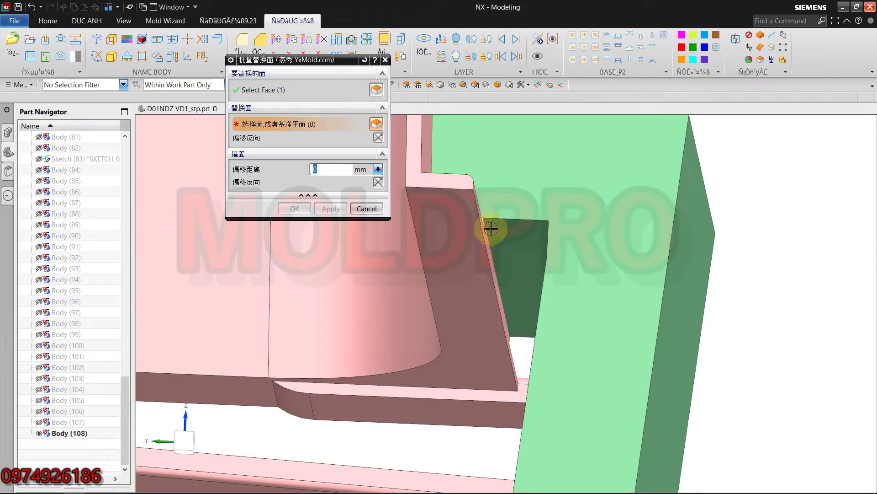
pyautogui.moveTo(484, 239)
pyautogui.mouseDown(button='middle')
pyautogui.moveTo(522, 262)
pyautogui.moveTo(466, 296)
pyautogui.moveTo(480, 286)
pyautogui.mouseUp(button='middle')
pyautogui.scroll(-3, 522, 262)
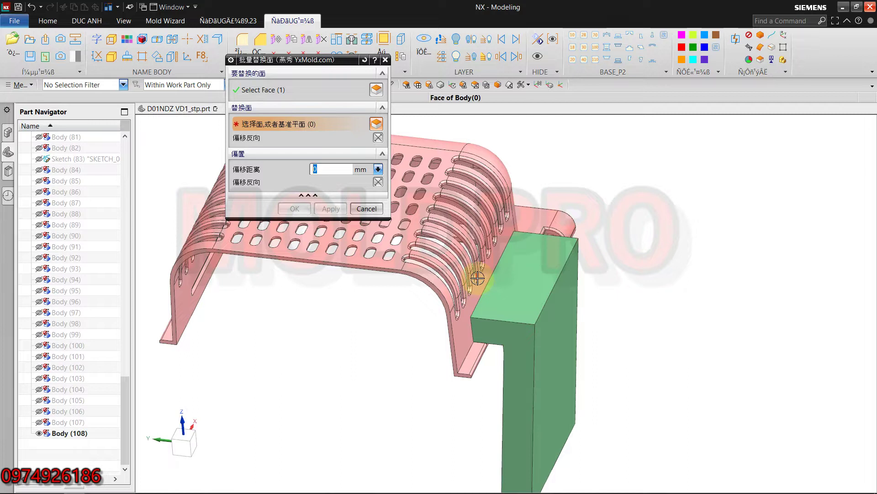
pyautogui.click(268, 91)
pyautogui.click(365, 209)
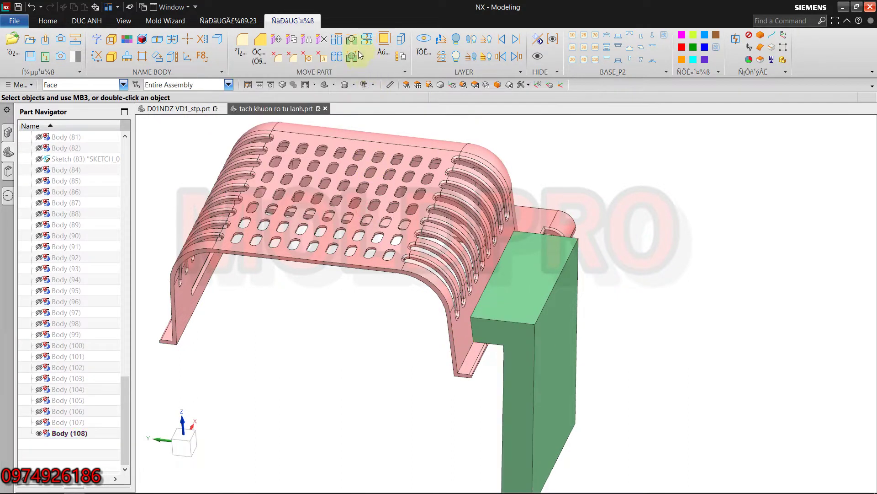
# - Batch-subtract the pink basket from the green block with YxMold, keeping the basket body
pyautogui.click(351, 42)
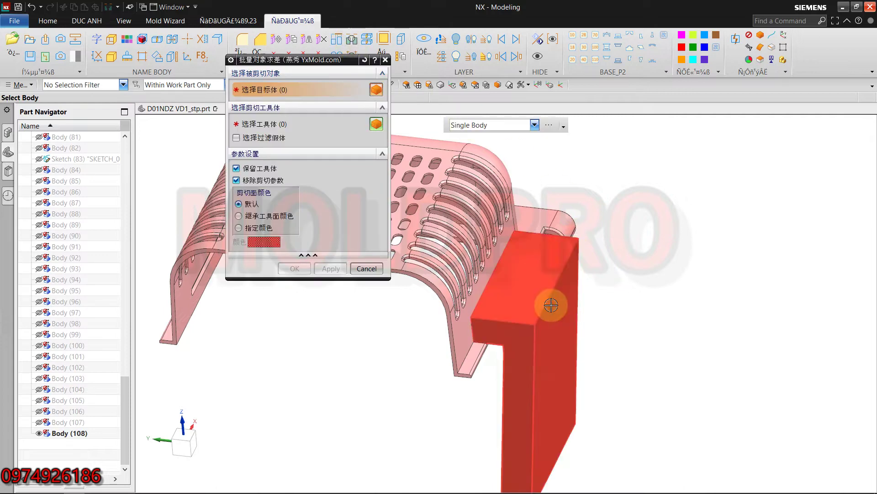
pyautogui.click(552, 302)
pyautogui.click(274, 124)
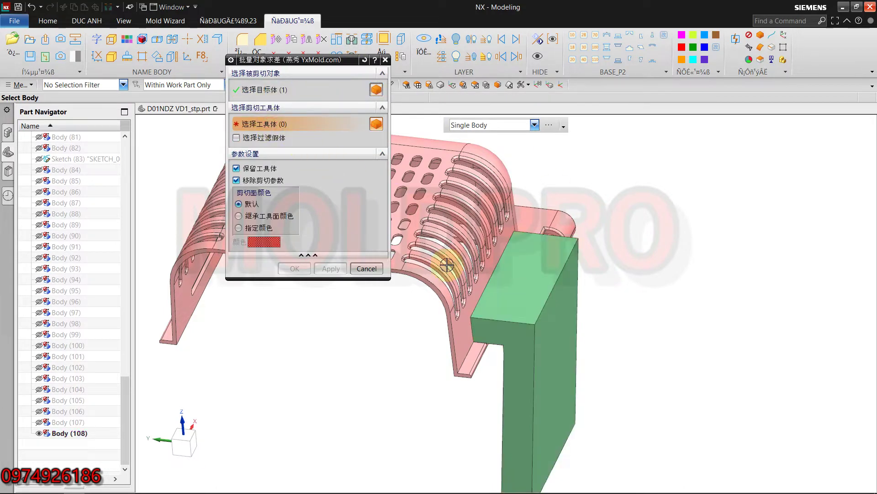
pyautogui.click(471, 298)
pyautogui.moveTo(429, 327); pyautogui.dragTo(512, 278, button='middle')
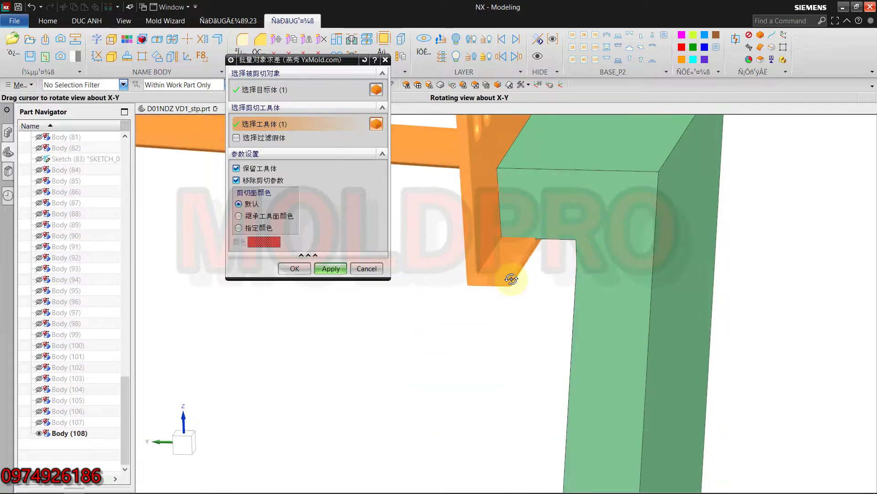
pyautogui.click(302, 273)
pyautogui.scroll(3, 470, 274)
# - Inspect the new notch in the green block and hide the pink part
pyautogui.scroll(-5, 442, 246)
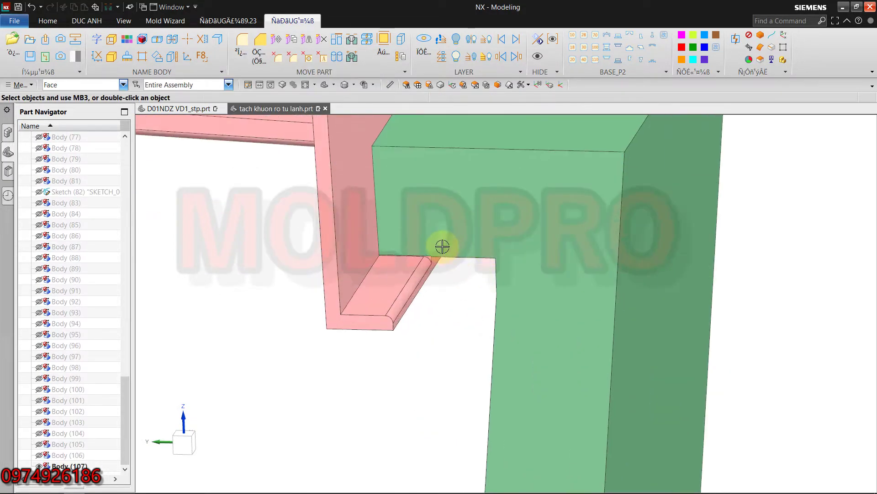
pyautogui.moveTo(442, 247)
pyautogui.mouseDown(button='middle')
pyautogui.moveTo(435, 260)
pyautogui.moveTo(492, 258)
pyautogui.moveTo(489, 219)
pyautogui.mouseUp(button='middle')
pyautogui.scroll(-2, 484, 208)
pyautogui.click(458, 231)
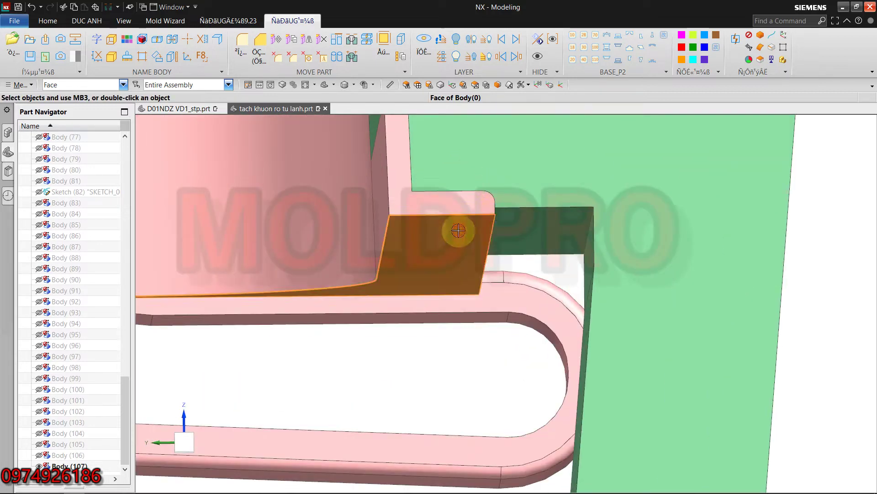
pyautogui.click(505, 218)
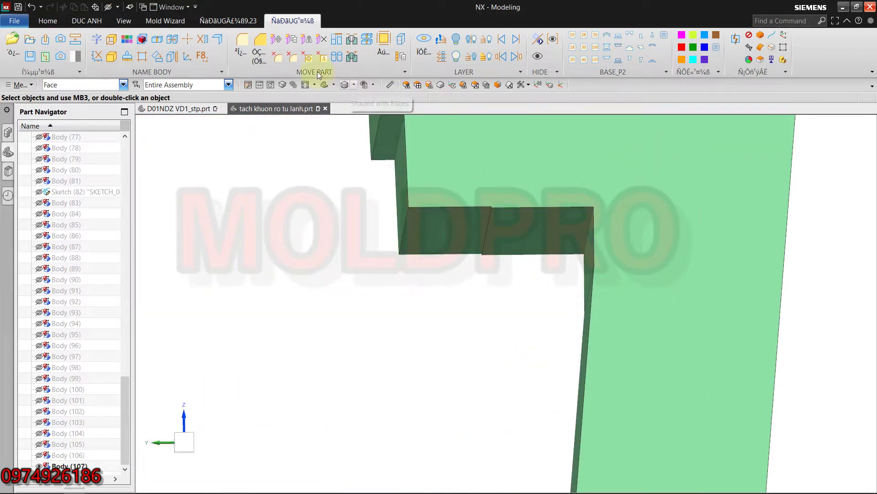
# - Replace the slanted notch-floor face with the flat notch face using YxMold Batch Replace Face
pyautogui.click(342, 44)
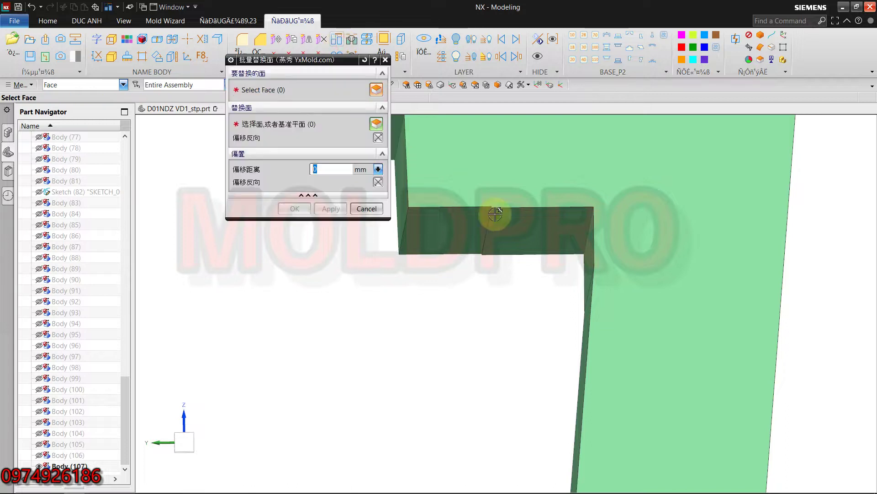
pyautogui.click(494, 213)
pyautogui.click(260, 129)
pyautogui.click(446, 233)
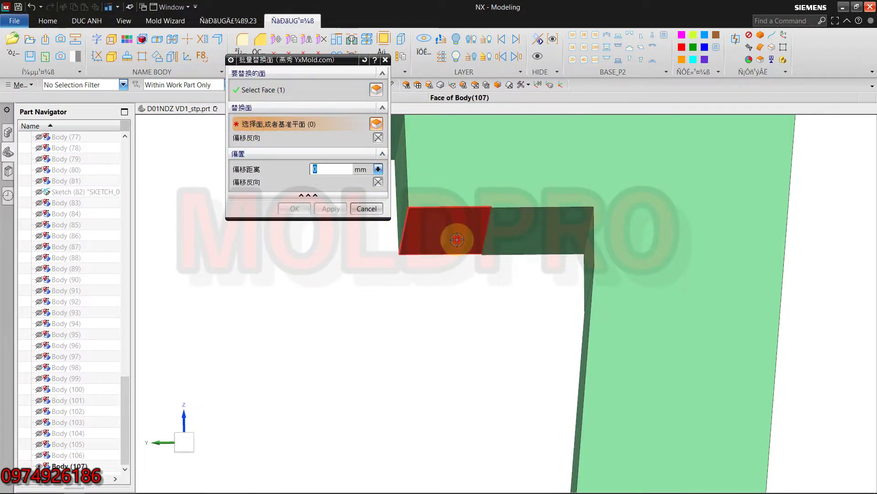
pyautogui.click(299, 209)
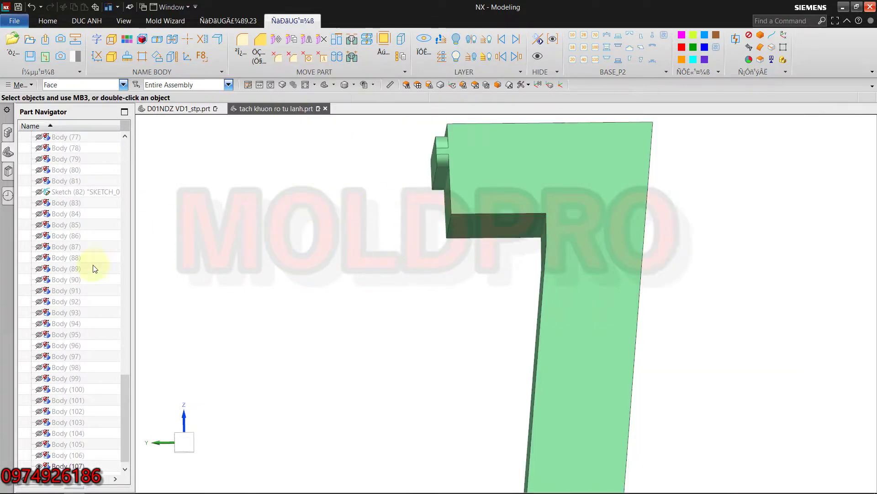
# - Remove the green block's parameters and unhide the pink basket part
pyautogui.click(91, 58)
pyautogui.scroll(-1, 129, 390)
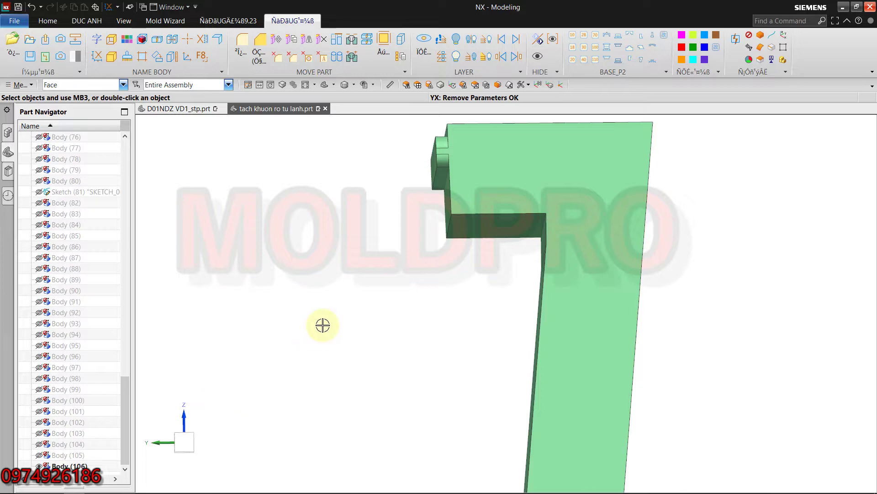
pyautogui.hotkey('ctrl', 'shift', 'k')
pyautogui.scroll(-3, 529, 308)
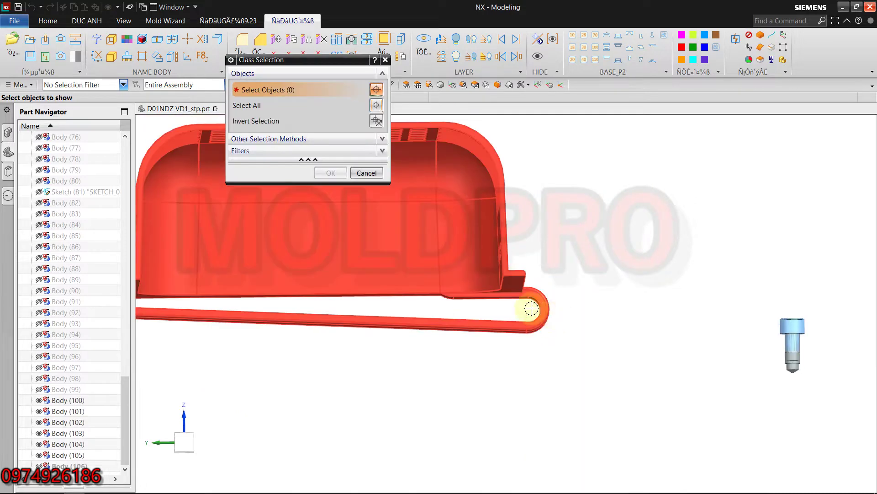
pyautogui.click(500, 281)
pyautogui.click(330, 172)
# - Orbit and zoom around the perforated pink part and green block corner
pyautogui.scroll(-3, 525, 292)
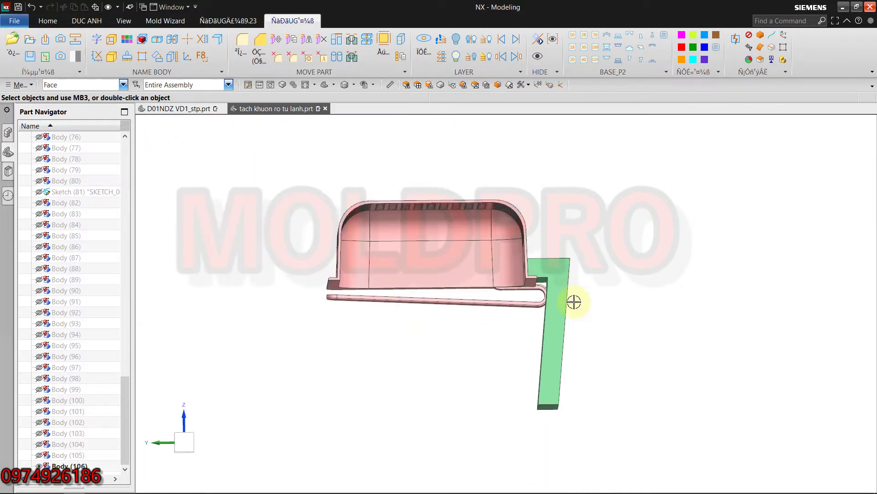
pyautogui.moveTo(574, 300); pyautogui.dragTo(448, 305, button='middle')
pyautogui.scroll(3, 544, 329)
pyautogui.scroll(-3, 544, 329)
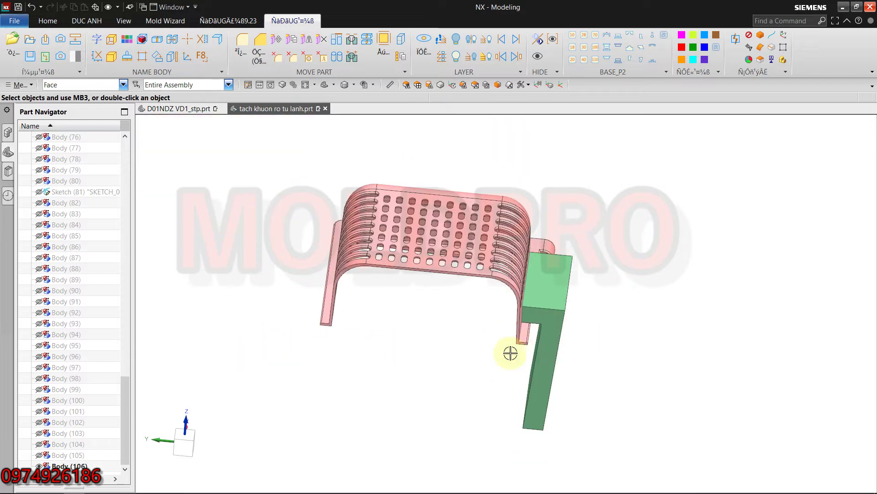
pyautogui.moveTo(544, 289)
pyautogui.mouseDown(button='middle')
pyautogui.moveTo(552, 229)
pyautogui.moveTo(560, 290)
pyautogui.mouseUp(button='middle')
pyautogui.scroll(5, 500, 290)
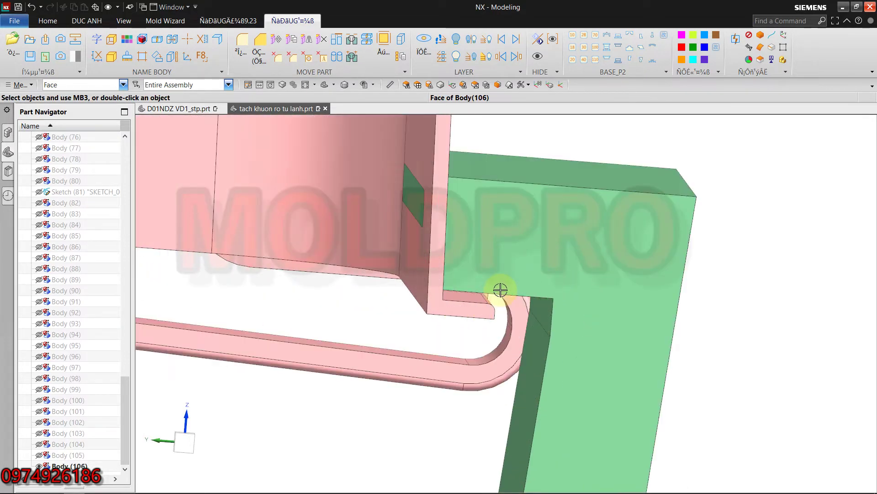
pyautogui.scroll(2, 480, 293)
pyautogui.scroll(-2, 597, 245)
pyautogui.moveTo(597, 244)
pyautogui.mouseDown(button='middle')
pyautogui.moveTo(568, 270)
pyautogui.moveTo(548, 255)
pyautogui.mouseUp(button='middle')
pyautogui.scroll(2, 558, 255)
pyautogui.scroll(2, 564, 261)
pyautogui.scroll(2, 582, 237)
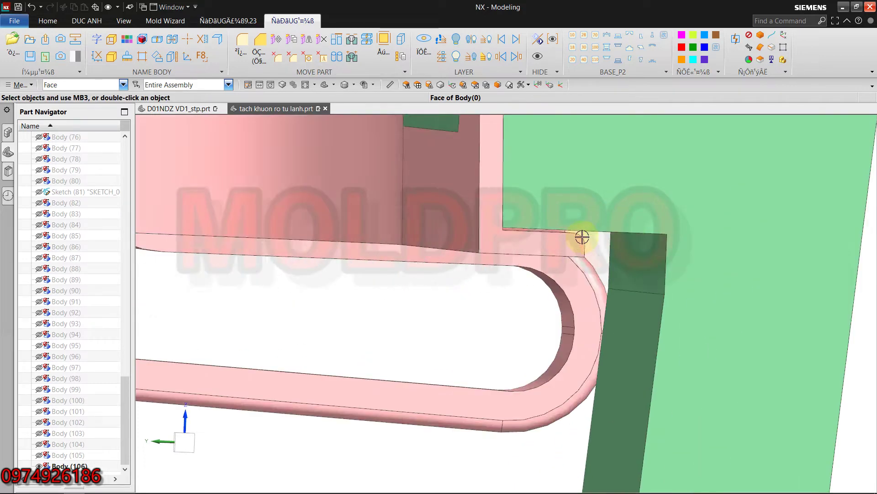
pyautogui.scroll(1, 582, 236)
pyautogui.scroll(-3, 609, 247)
pyautogui.scroll(-3, 671, 256)
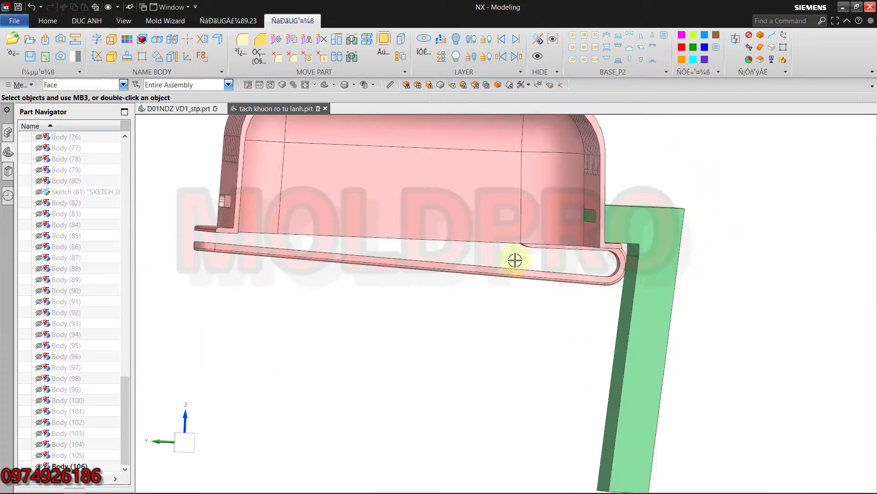
pyautogui.scroll(-3, 515, 260)
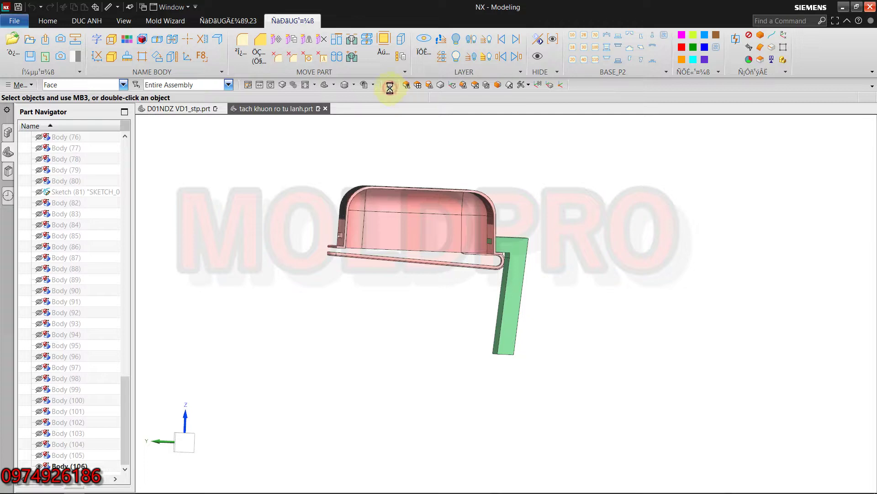
pyautogui.scroll(5, 545, 311)
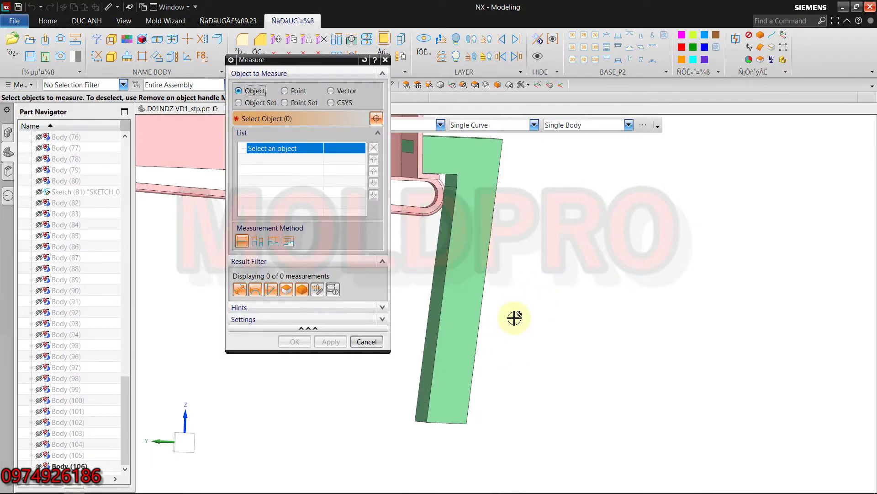
# - Measure the green block's side face against a second face for angle and distance
pyautogui.click(437, 287)
pyautogui.moveTo(623, 318)
pyautogui.mouseDown(button='middle')
pyautogui.moveTo(541, 391)
pyautogui.moveTo(574, 376)
pyautogui.mouseUp(button='middle')
pyautogui.scroll(5, 577, 283)
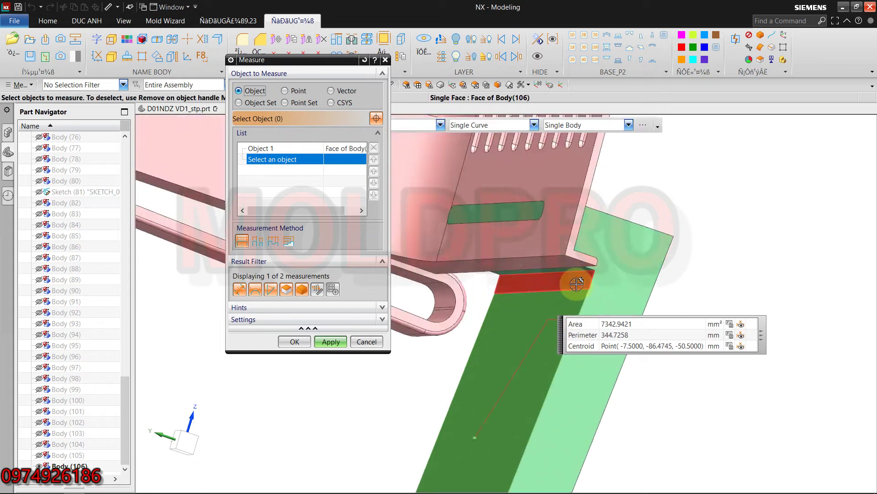
pyautogui.click(575, 284)
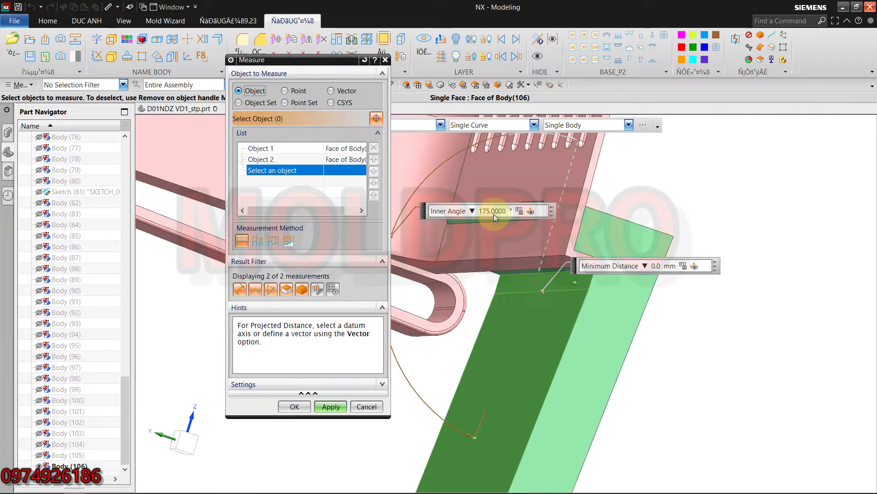
pyautogui.scroll(-5, 693, 345)
pyautogui.moveTo(585, 394)
pyautogui.mouseDown(button='middle')
pyautogui.moveTo(568, 429)
pyautogui.moveTo(569, 413)
pyautogui.mouseUp(button='middle')
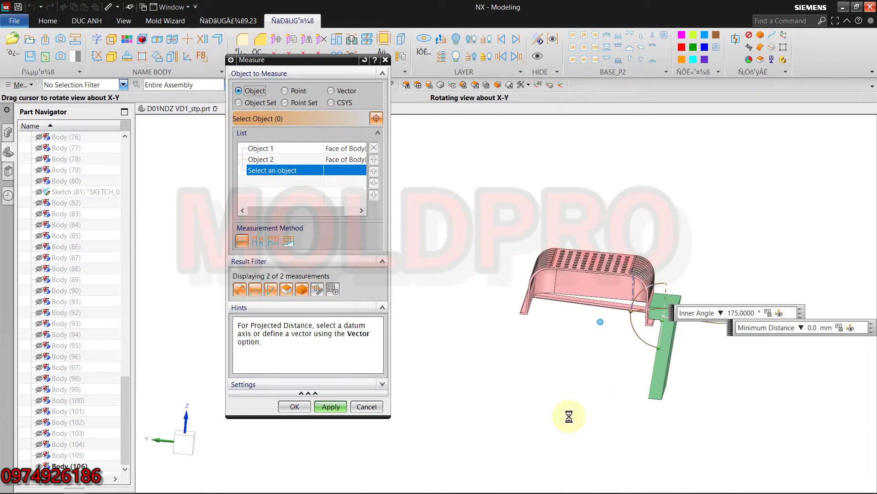
# - Remeasure the side face against the top face for their angle, then close Measure
pyautogui.click(363, 61)
pyautogui.scroll(3, 684, 314)
pyautogui.scroll(3, 684, 309)
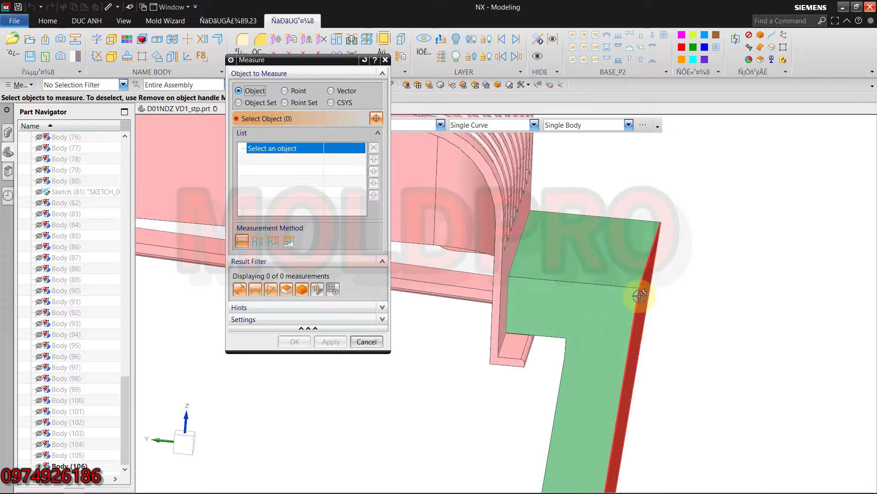
pyautogui.click(638, 294)
pyautogui.click(618, 278)
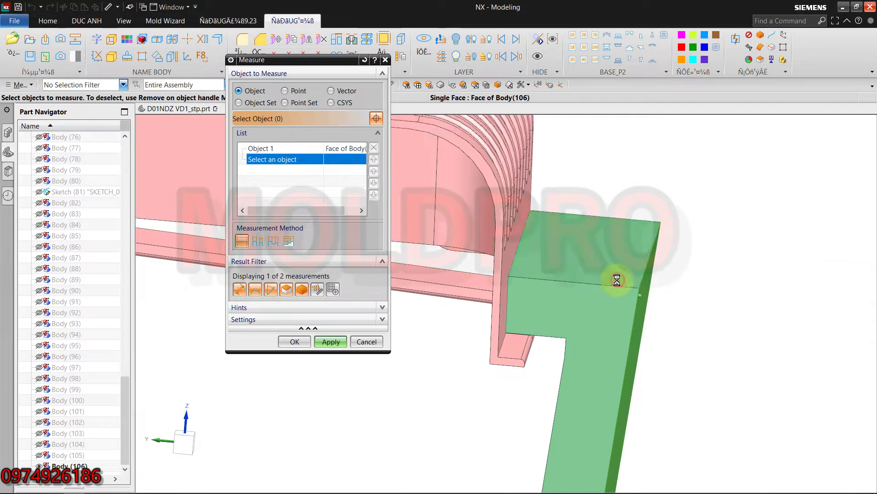
pyautogui.scroll(-3, 555, 246)
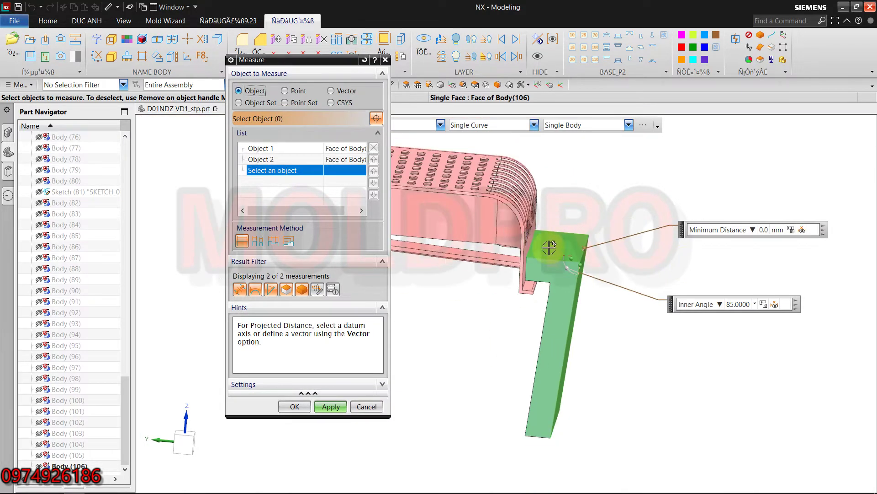
pyautogui.moveTo(555, 247)
pyautogui.mouseDown(button='middle')
pyautogui.moveTo(511, 260)
pyautogui.moveTo(480, 283)
pyautogui.mouseUp(button='middle')
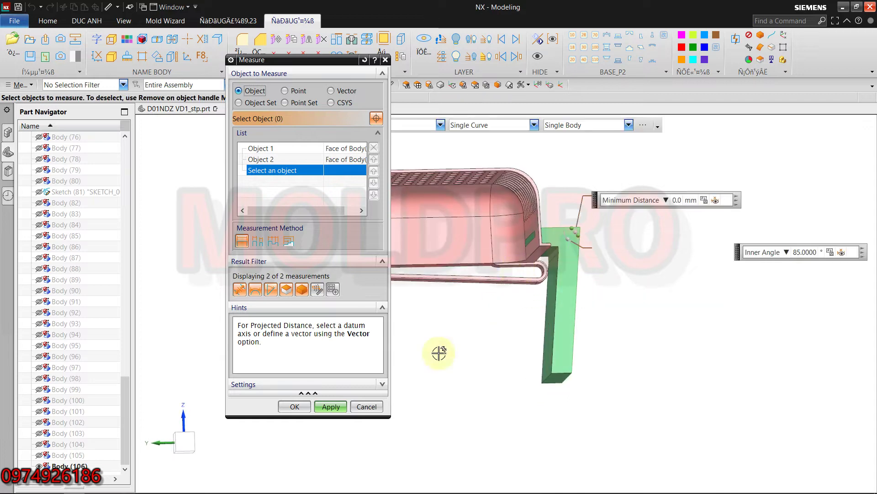
pyautogui.click(367, 406)
pyautogui.scroll(3, 546, 276)
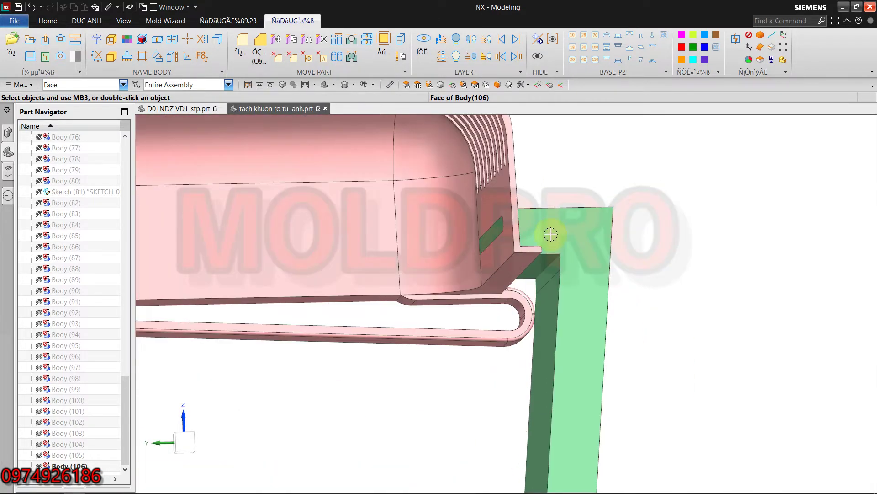
pyautogui.scroll(-4, 552, 233)
# - Orbit around the bodies and briefly check hidden bodies without showing any
pyautogui.scroll(-1, 658, 288)
pyautogui.moveTo(664, 303)
pyautogui.mouseDown(button='middle')
pyautogui.moveTo(501, 337)
pyautogui.moveTo(462, 278)
pyautogui.mouseUp(button='middle')
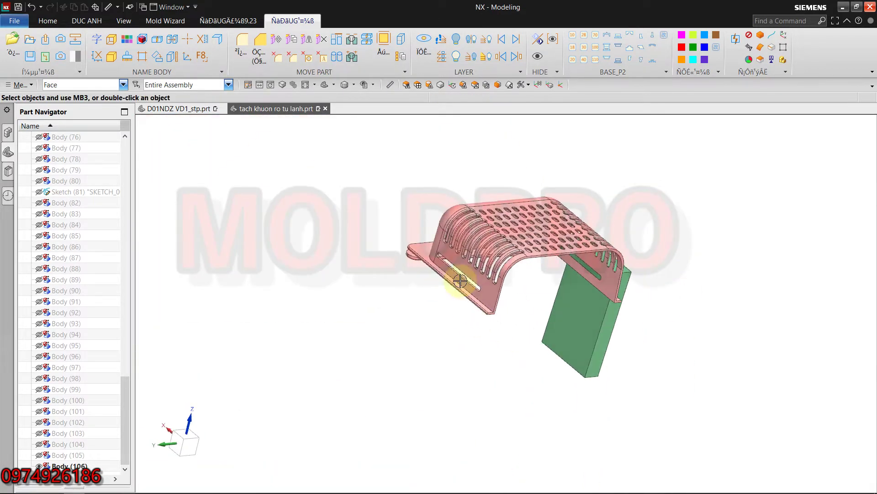
pyautogui.scroll(2, 417, 254)
pyautogui.scroll(-2, 482, 298)
pyautogui.scroll(2, 602, 288)
pyautogui.moveTo(601, 288)
pyautogui.mouseDown(button='middle')
pyautogui.moveTo(529, 156)
pyautogui.moveTo(529, 182)
pyautogui.moveTo(545, 178)
pyautogui.moveTo(525, 151)
pyautogui.moveTo(564, 239)
pyautogui.mouseUp(button='middle')
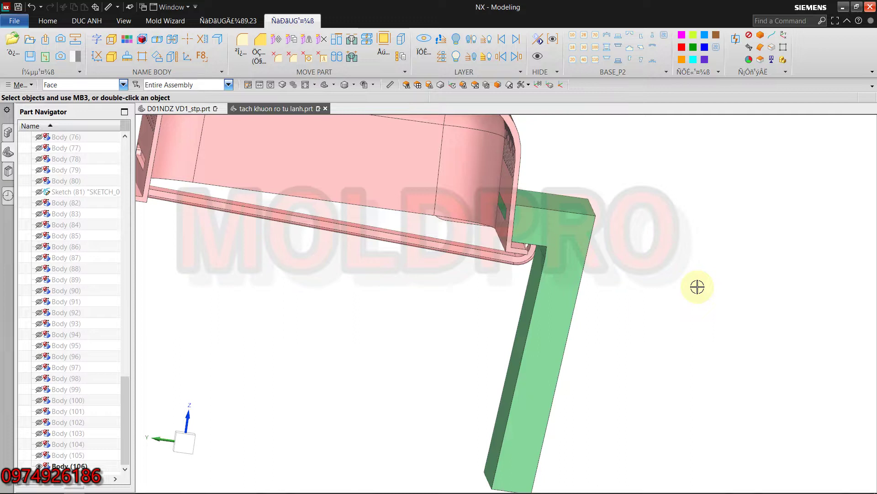
pyautogui.hotkey('ctrl', 'shift', 'b')
pyautogui.hotkey('ctrl', 'shift', 'k')
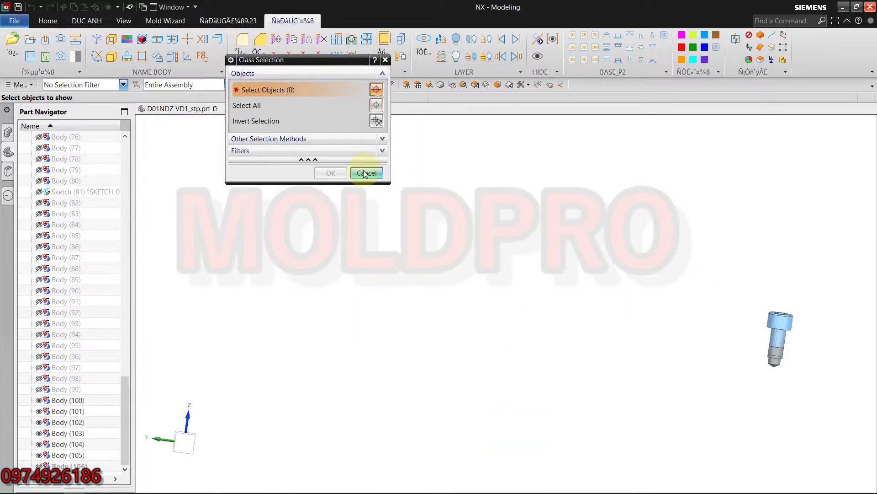
pyautogui.click(366, 173)
pyautogui.hotkey('ctrl', 'shift', 'b')
# - Turn on layer 20 to reveal the magenta holder body and view it from below
pyautogui.hotkey('ctrl', 'l')
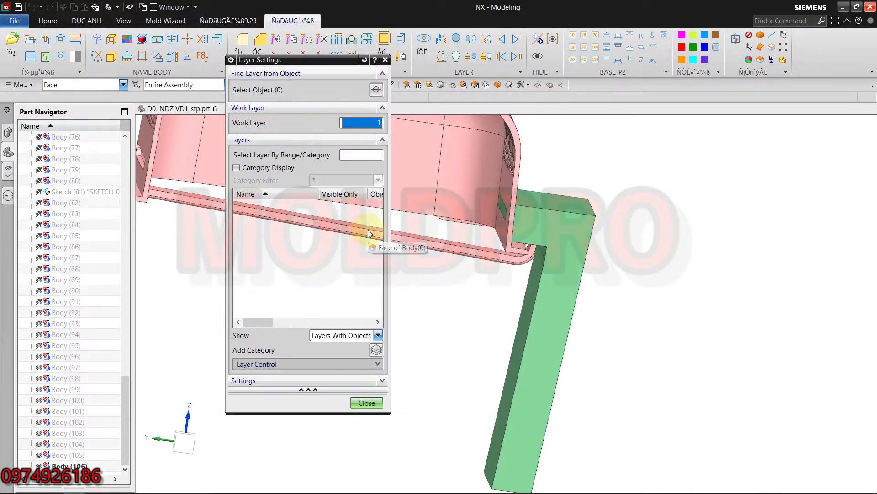
pyautogui.click(246, 227)
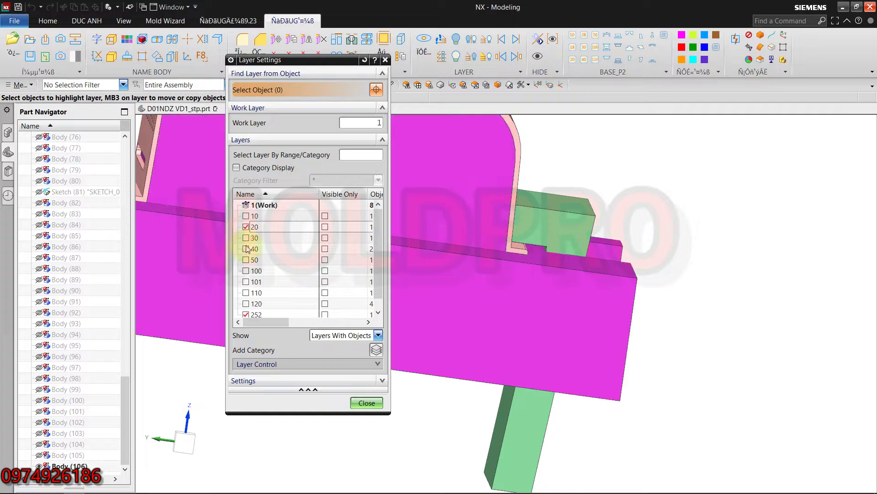
pyautogui.click(356, 405)
pyautogui.scroll(-3, 604, 337)
pyautogui.moveTo(604, 337); pyautogui.dragTo(555, 358, button='middle')
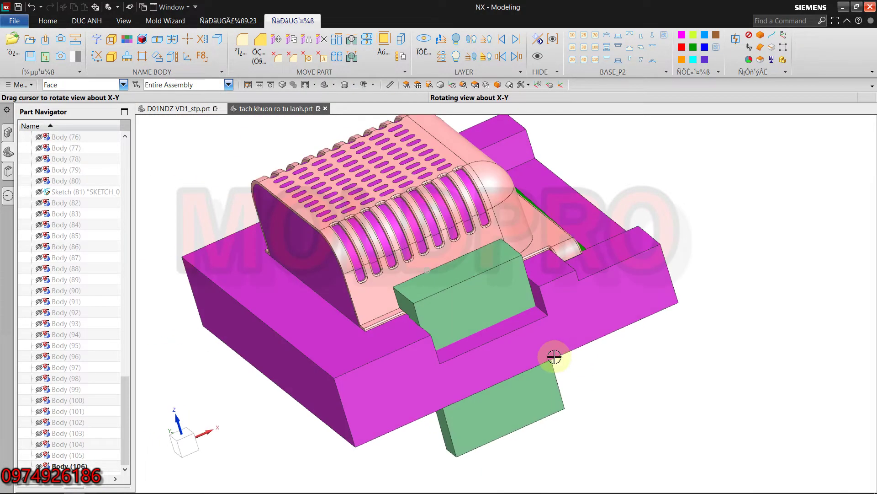
pyautogui.scroll(5, 415, 323)
pyautogui.scroll(-5, 415, 322)
pyautogui.moveTo(476, 308); pyautogui.dragTo(821, 319, button='middle')
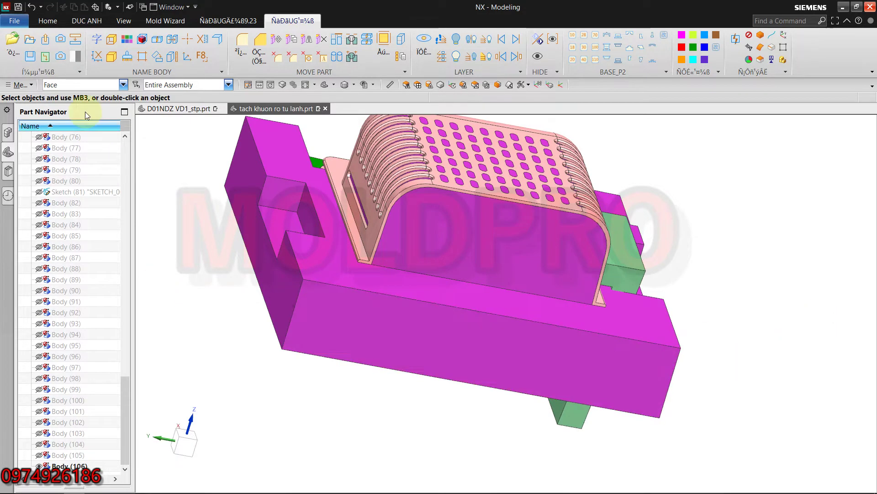
# - Set the selection filter to bodies and select the holder Body (2)
pyautogui.click(122, 85)
pyautogui.click(77, 96)
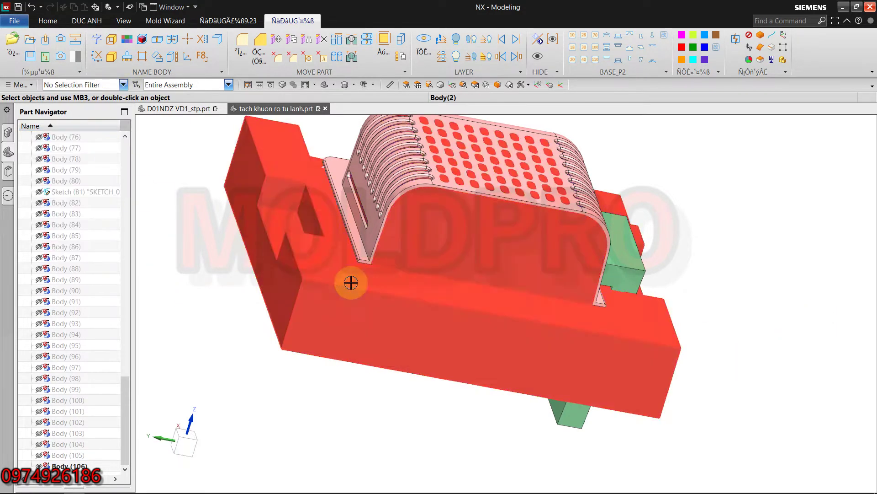
pyautogui.click(311, 293)
pyautogui.scroll(-1, 325, 348)
pyautogui.scroll(-2, 373, 268)
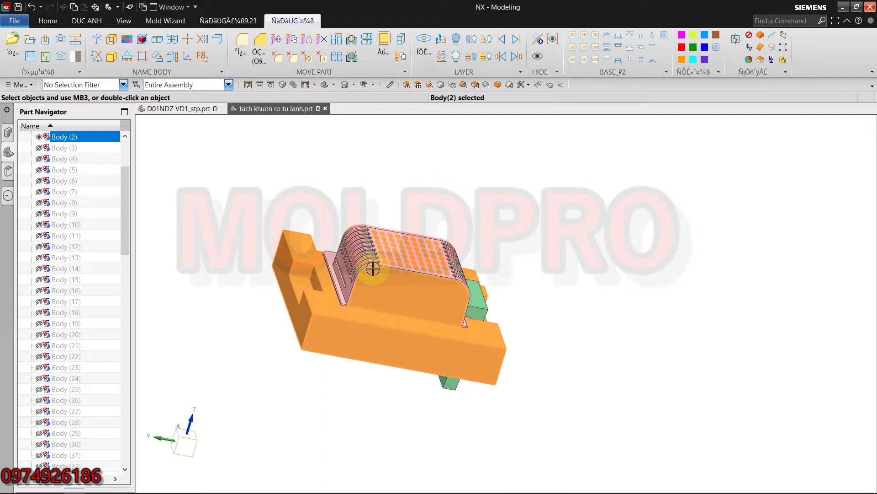
pyautogui.rightClick(74, 140)
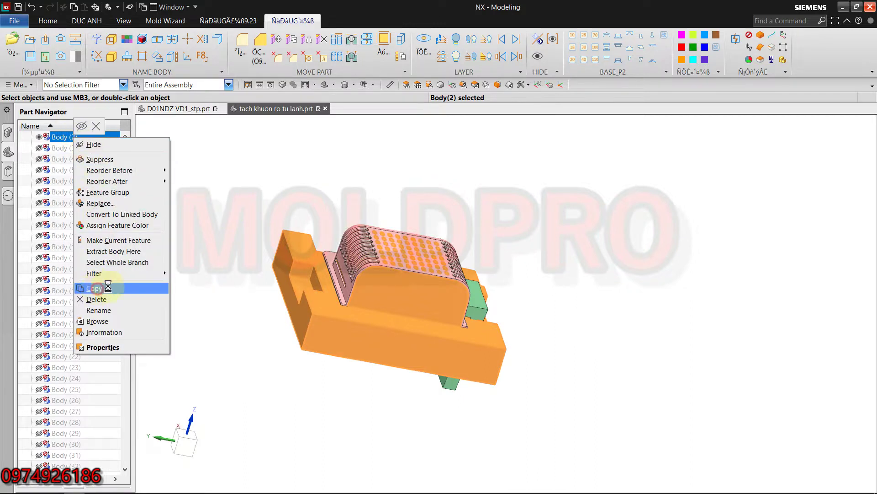
pyautogui.moveTo(128, 245); pyautogui.dragTo(126, 485)
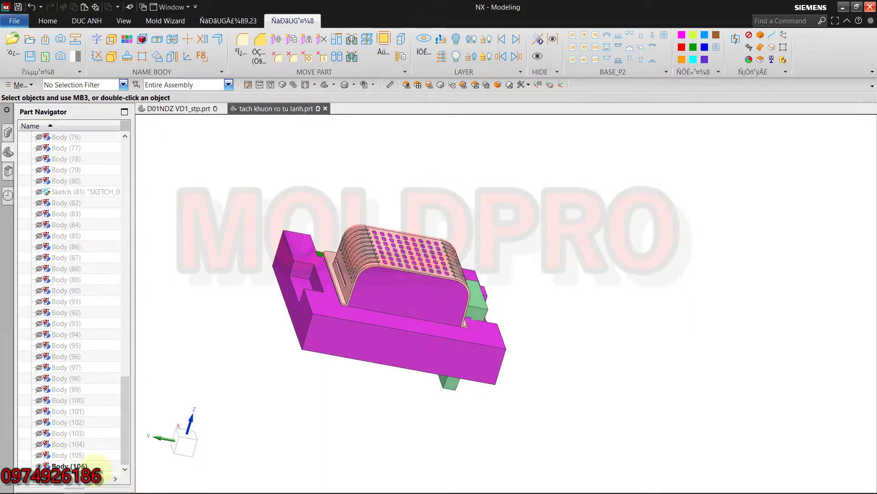
# - Check Body (106)'s options, then reselect the holder Body (2)
pyautogui.rightClick(95, 466)
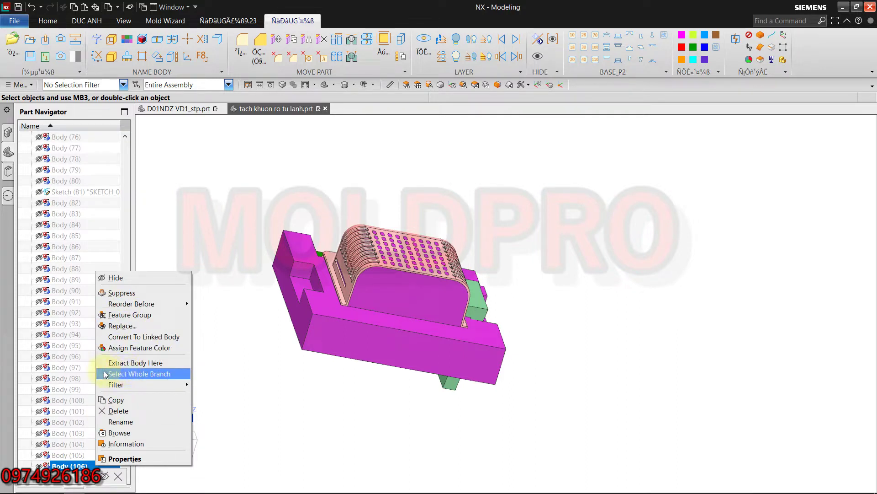
pyautogui.click(91, 389)
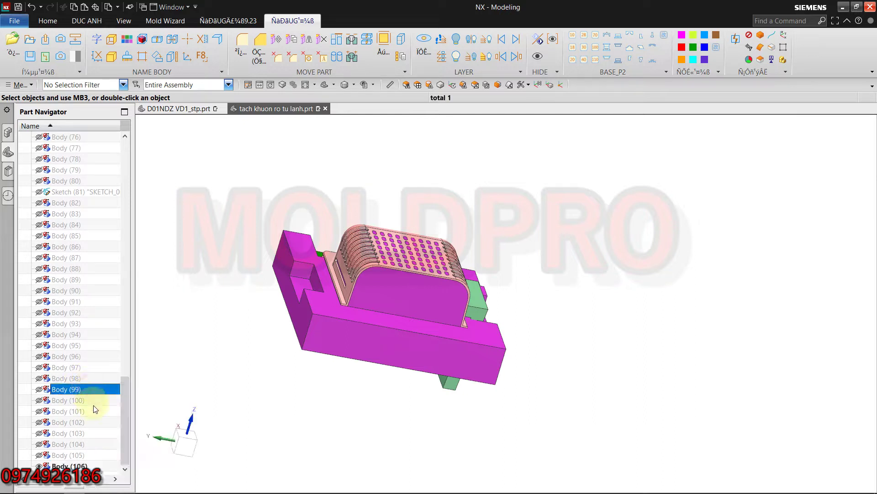
pyautogui.rightClick(102, 467)
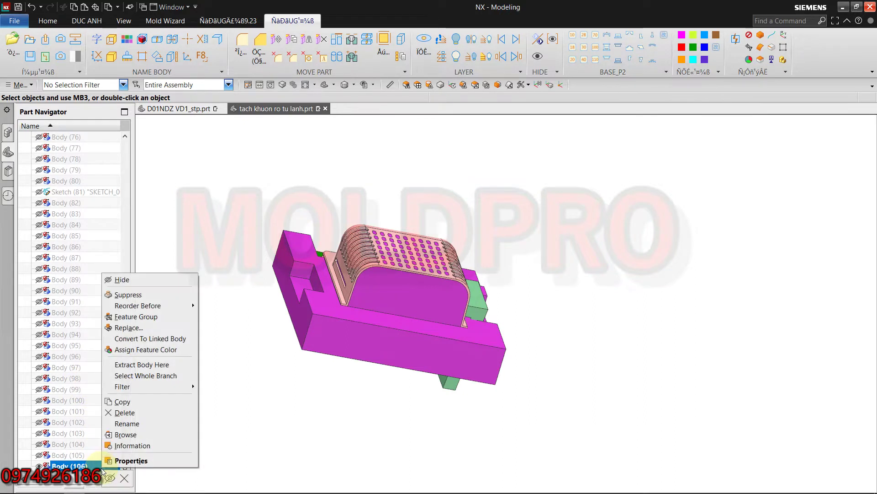
pyautogui.click(188, 194)
pyautogui.click(330, 347)
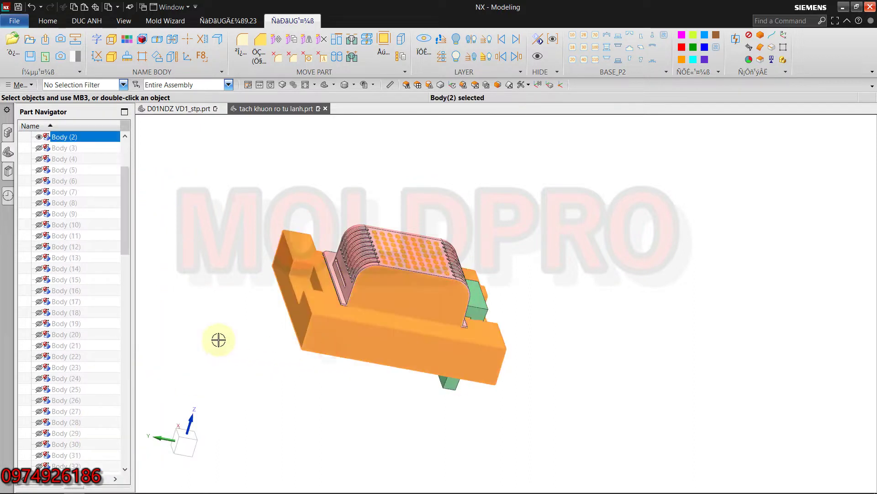
# - Copy Body (2) and paste it into the part, creating Body (109)
pyautogui.rightClick(67, 141)
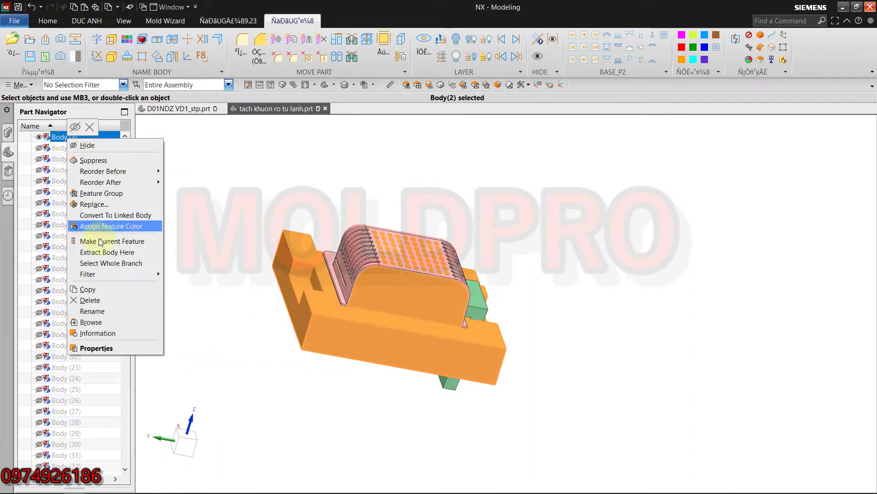
pyautogui.click(94, 289)
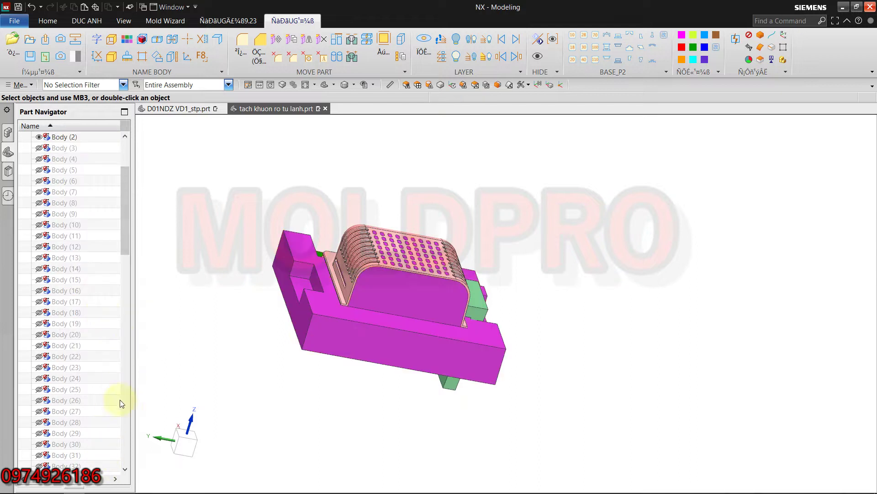
pyautogui.rightClick(20, 217)
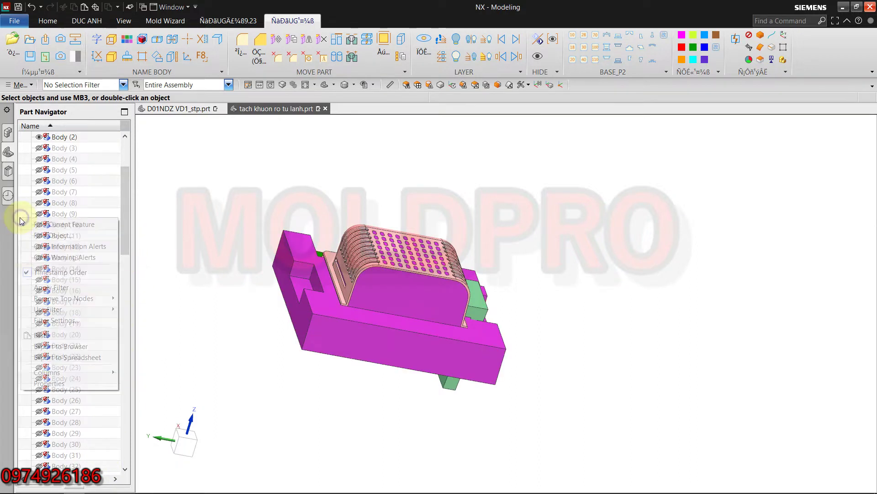
pyautogui.click(51, 336)
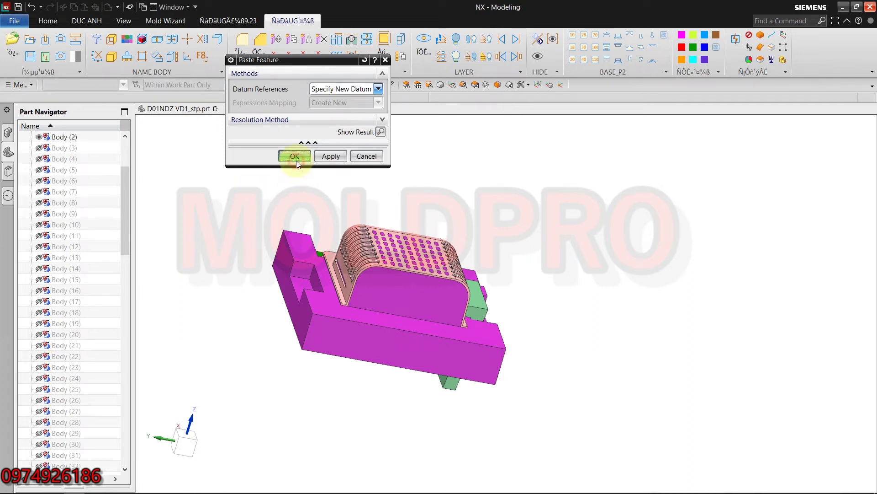
pyautogui.click(296, 160)
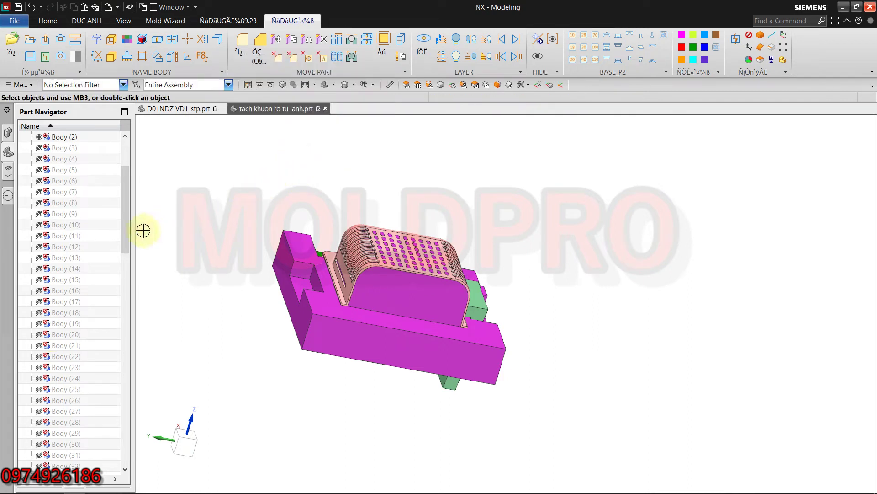
pyautogui.moveTo(123, 242); pyautogui.dragTo(98, 482)
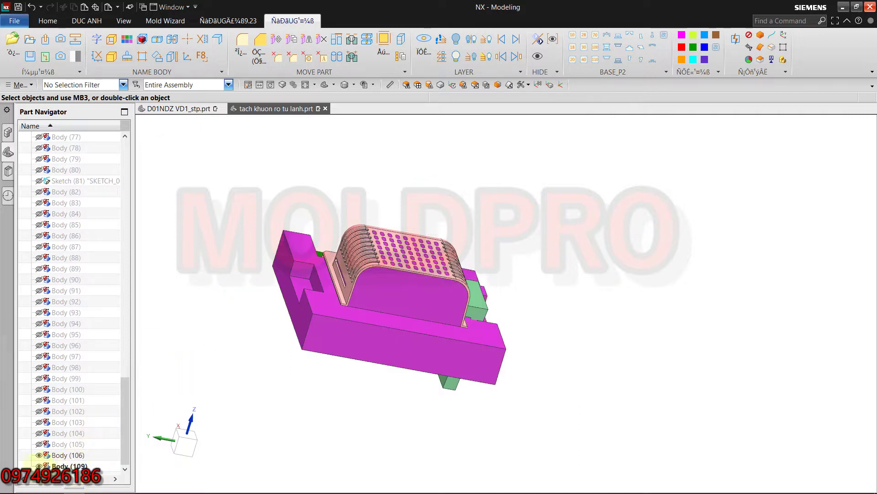
# - Hide the original holder Body (2), basket Body (0) and green insert Body (106), showing copy Body (109)
pyautogui.click(323, 346)
pyautogui.click(366, 333)
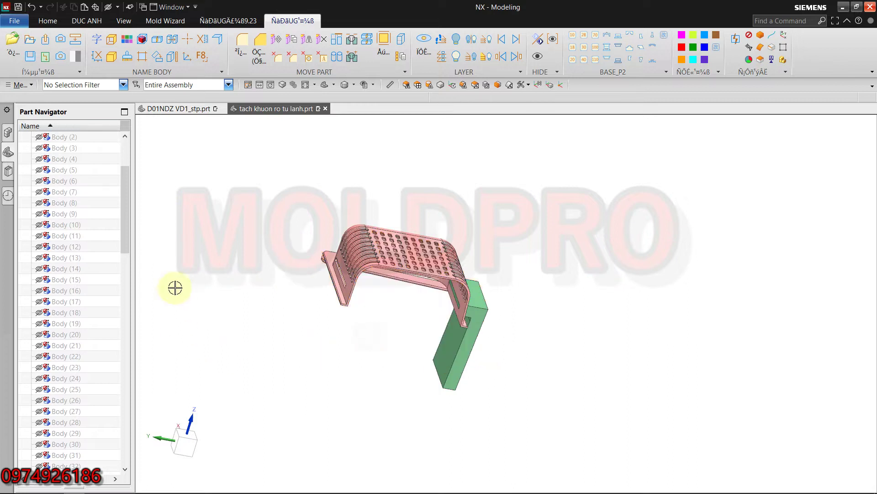
pyautogui.moveTo(123, 245); pyautogui.dragTo(119, 476)
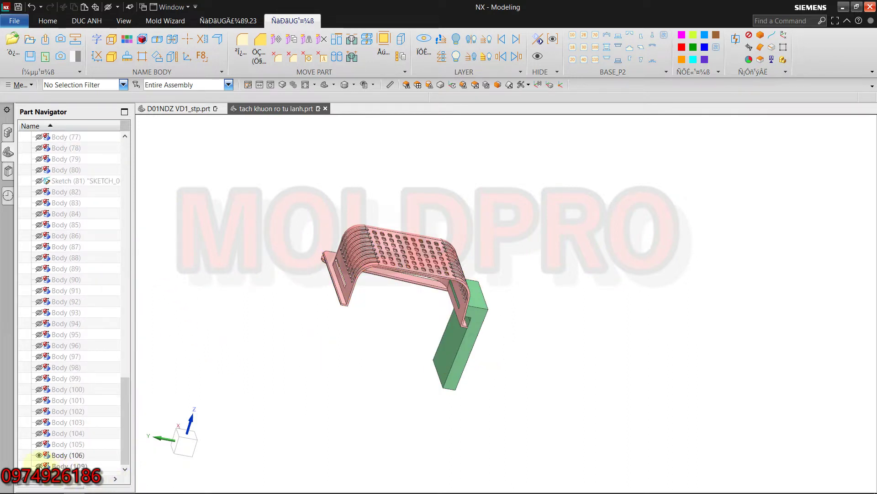
pyautogui.click(38, 466)
pyautogui.click(363, 266)
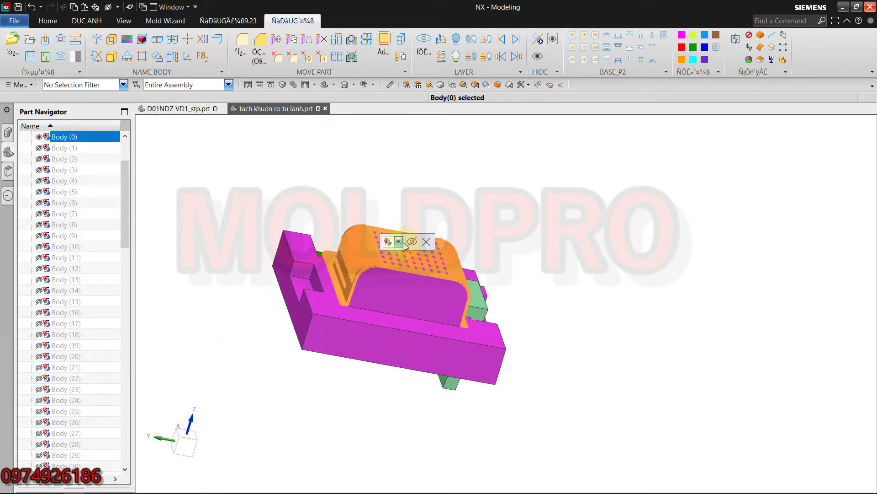
pyautogui.click(411, 242)
pyautogui.moveTo(398, 309); pyautogui.dragTo(388, 341, button='middle')
pyautogui.scroll(-3, 421, 313)
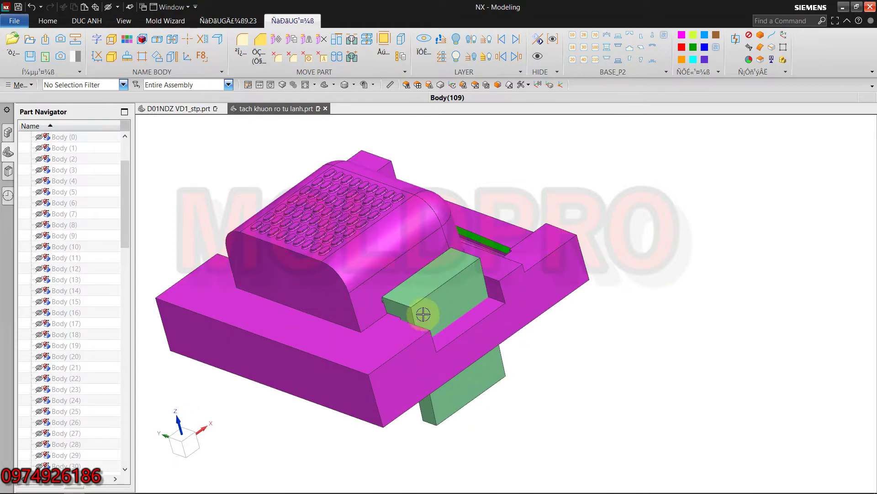
pyautogui.click(423, 308)
pyautogui.click(481, 295)
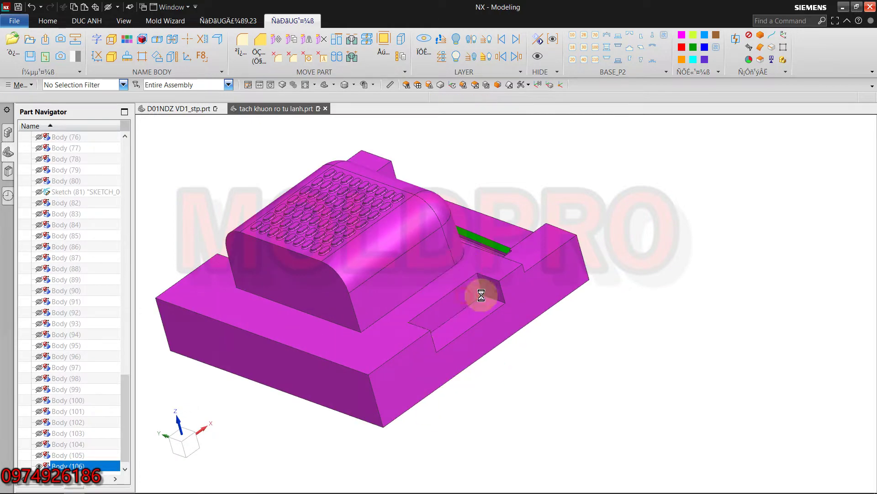
# - Fill the insert pocket by replacing its face with the L-shaped top face using YxMold Replace Face
pyautogui.moveTo(581, 234); pyautogui.dragTo(505, 307, button='middle')
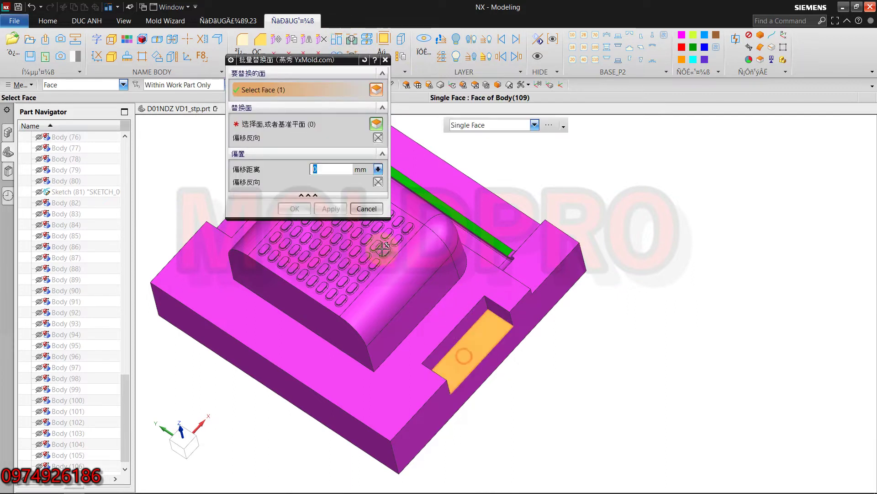
pyautogui.click(294, 124)
pyautogui.click(462, 295)
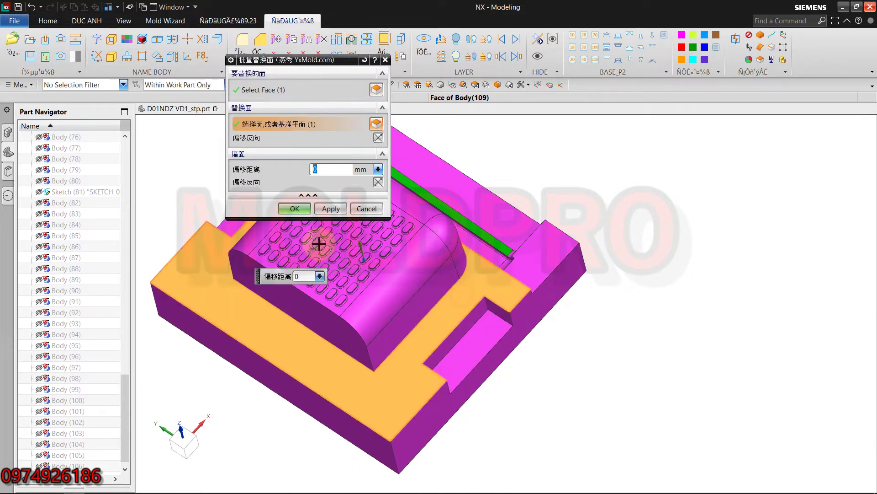
pyautogui.click(294, 208)
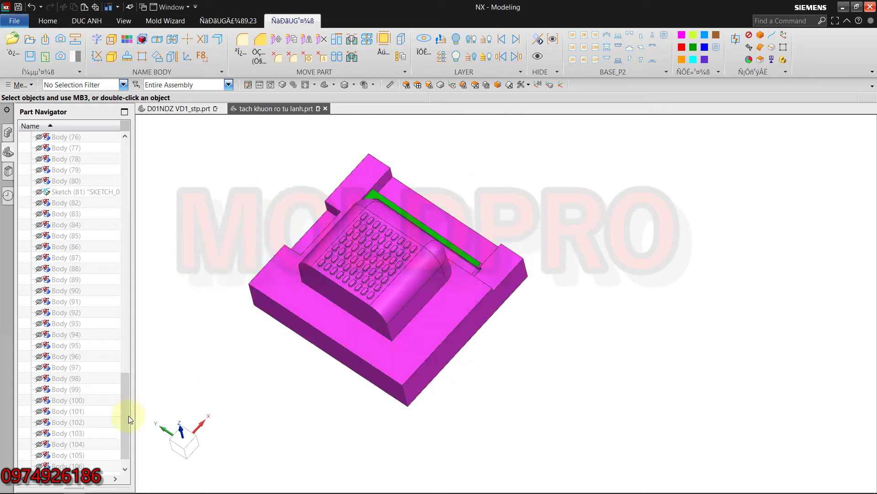
# - Remove the parameters from the filled holder body and turn to a near-front view
pyautogui.click(100, 58)
pyautogui.scroll(-1, 105, 430)
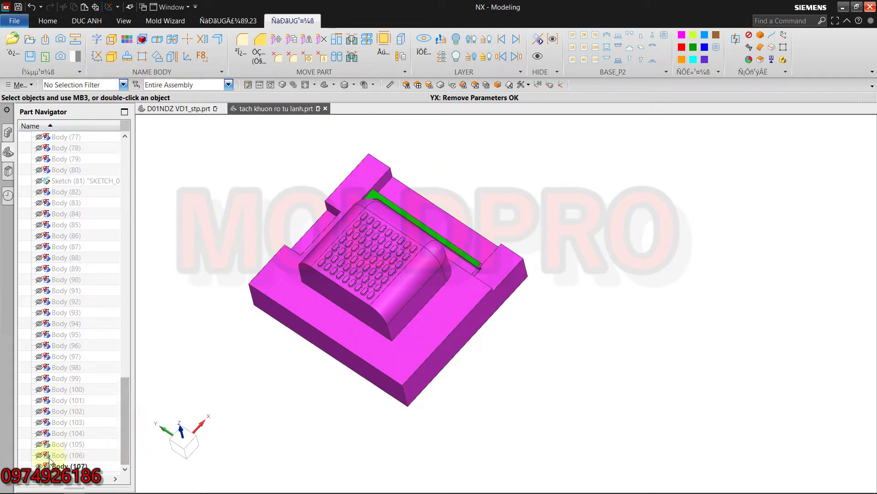
pyautogui.moveTo(457, 302)
pyautogui.mouseDown(button='middle')
pyautogui.moveTo(499, 258)
pyautogui.moveTo(492, 275)
pyautogui.moveTo(469, 245)
pyautogui.mouseUp(button='middle')
pyautogui.scroll(3, 455, 255)
pyautogui.scroll(2, 450, 256)
pyautogui.scroll(-1, 451, 259)
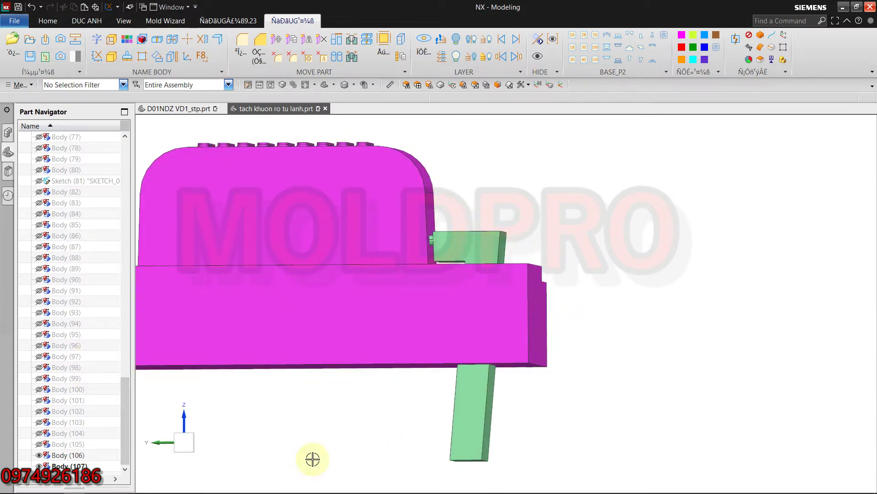
pyautogui.scroll(2, 457, 251)
pyautogui.scroll(3, 421, 261)
# - Select the green insert Body (106) and orbit to inspect its fit against the holder side
pyautogui.click(422, 261)
pyautogui.scroll(-3, 503, 231)
pyautogui.scroll(-1, 512, 245)
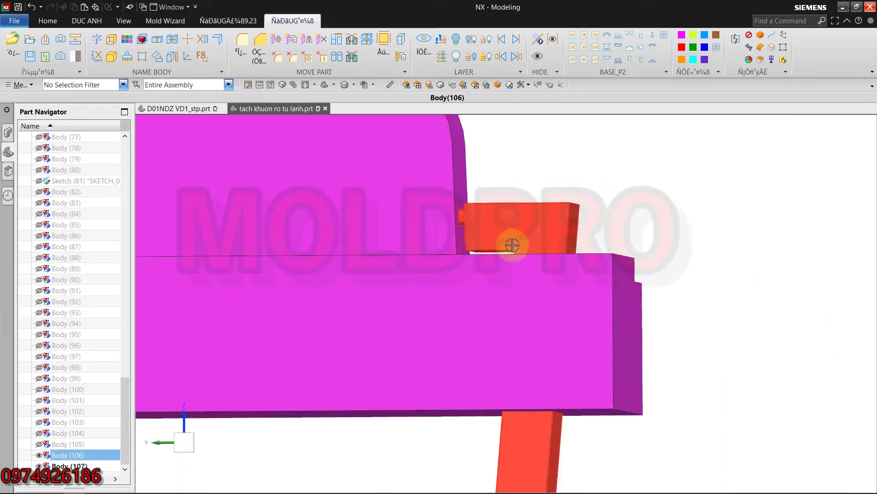
pyautogui.moveTo(513, 245)
pyautogui.mouseDown(button='middle')
pyautogui.moveTo(513, 265)
pyautogui.moveTo(509, 243)
pyautogui.moveTo(515, 248)
pyautogui.mouseUp(button='middle')
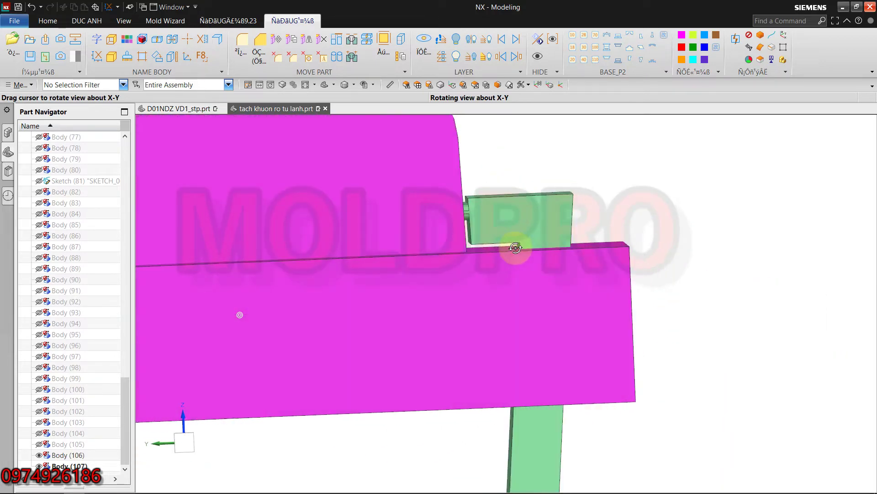
pyautogui.moveTo(679, 253)
pyautogui.mouseDown(button='middle')
pyautogui.moveTo(541, 268)
pyautogui.moveTo(665, 177)
pyautogui.mouseUp(button='middle')
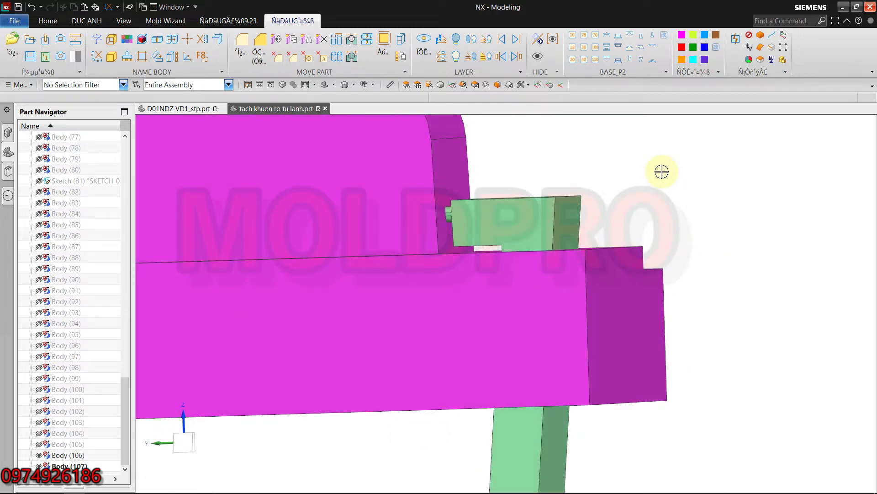
pyautogui.moveTo(547, 178)
pyautogui.mouseDown(button='middle')
pyautogui.moveTo(542, 219)
pyautogui.moveTo(500, 285)
pyautogui.mouseUp(button='middle')
# - Show the pink basket part again and zoom into a side view of the holder
pyautogui.click(487, 289)
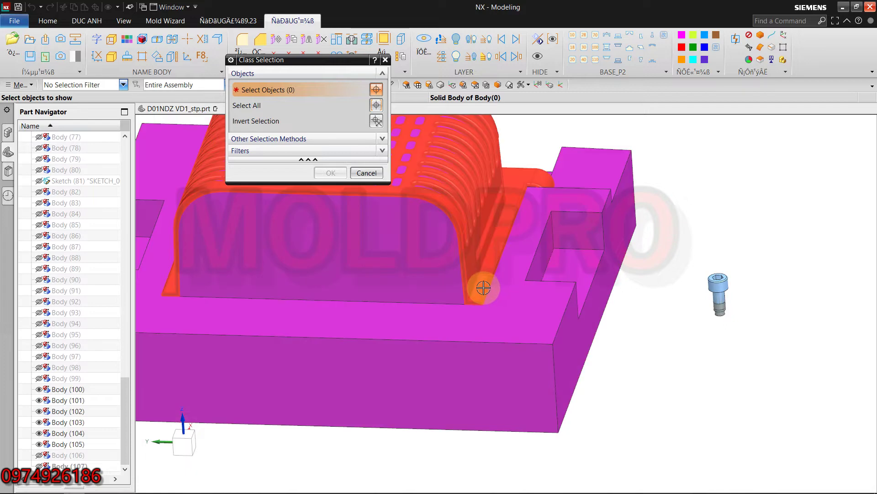
pyautogui.click(332, 175)
pyautogui.scroll(5, 489, 255)
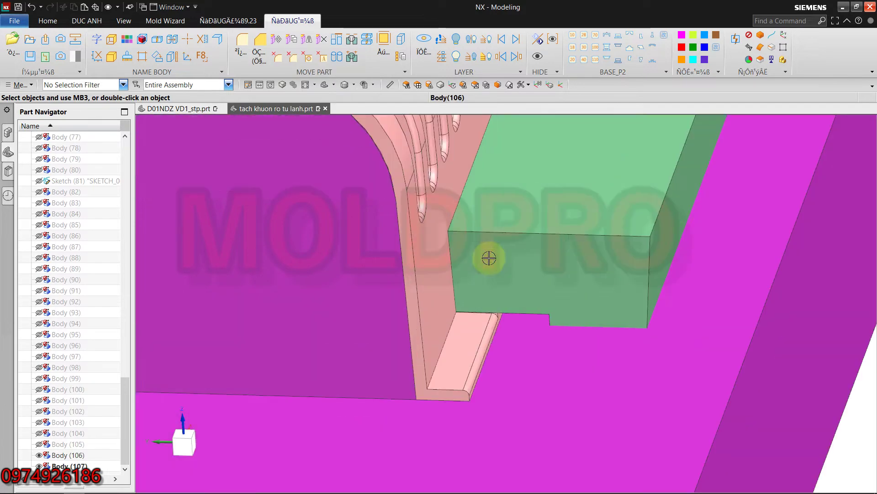
pyautogui.scroll(3, 478, 282)
pyautogui.scroll(-3, 508, 317)
pyautogui.moveTo(509, 317)
pyautogui.mouseDown(button='middle')
pyautogui.moveTo(533, 294)
pyautogui.moveTo(525, 290)
pyautogui.moveTo(527, 301)
pyautogui.mouseUp(button='middle')
pyautogui.scroll(2, 530, 256)
pyautogui.scroll(2, 515, 225)
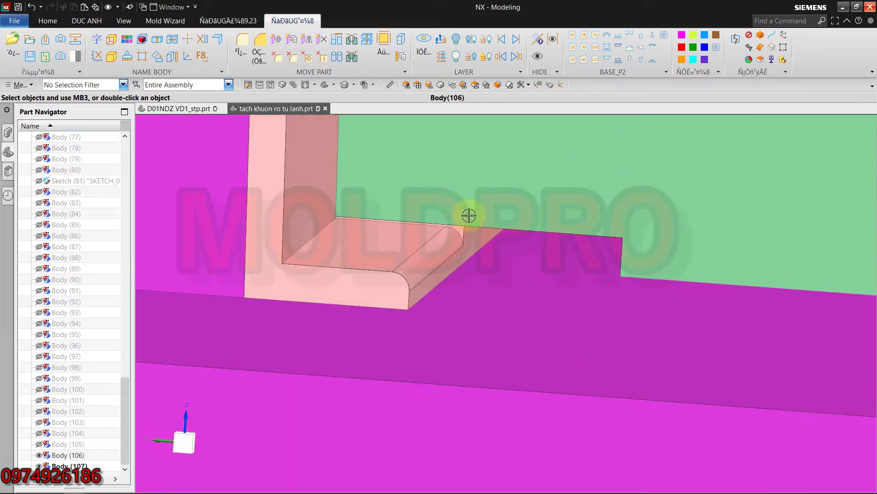
pyautogui.scroll(3, 464, 213)
pyautogui.scroll(-1, 469, 215)
pyautogui.scroll(-1, 469, 217)
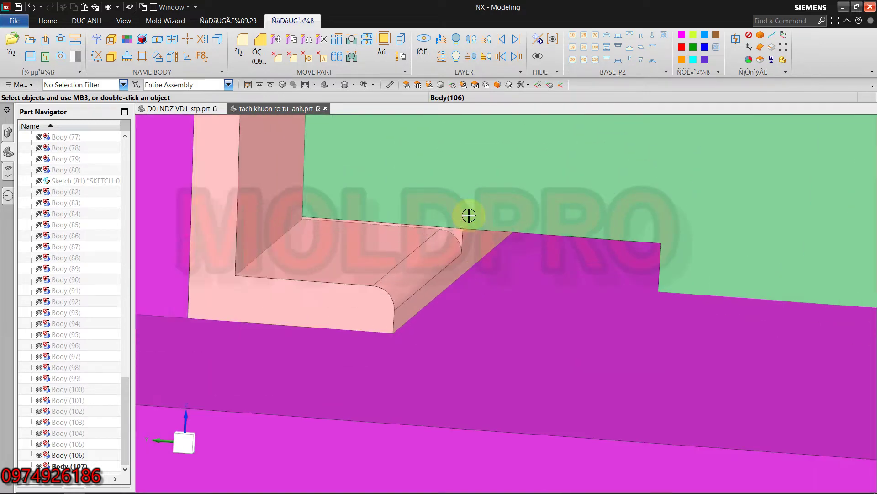
pyautogui.scroll(-1, 469, 217)
pyautogui.scroll(-2, 469, 219)
pyautogui.scroll(-2, 476, 221)
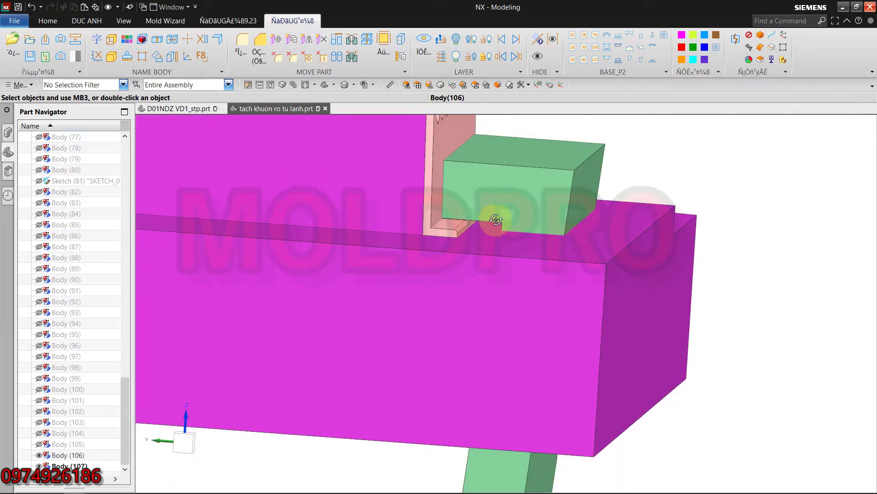
# - Orbit around the insert corner and holder blocks, then bring up the selection filter type list
pyautogui.moveTo(495, 219)
pyautogui.mouseDown(button='middle')
pyautogui.moveTo(509, 216)
pyautogui.moveTo(498, 219)
pyautogui.mouseUp(button='middle')
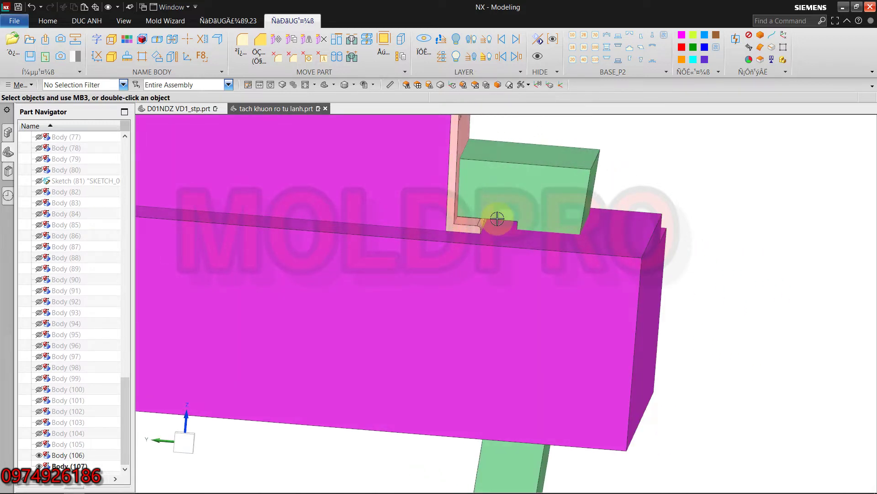
pyautogui.scroll(2, 497, 219)
pyautogui.scroll(1, 496, 219)
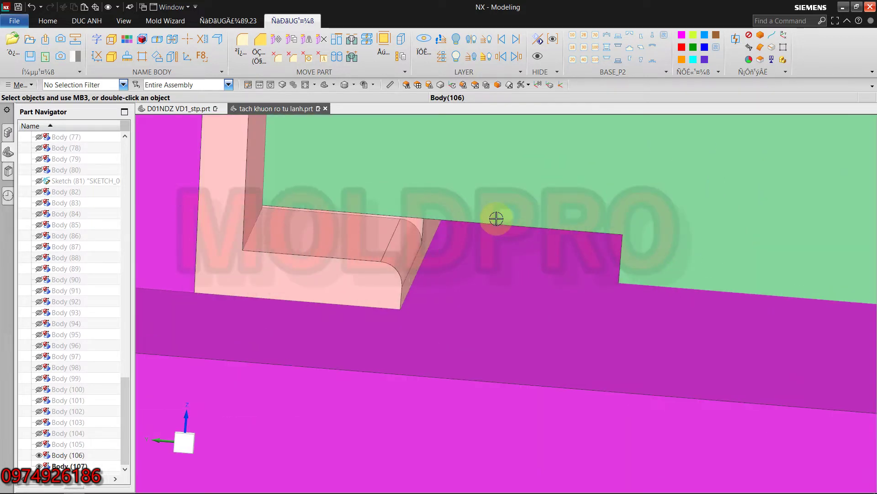
pyautogui.scroll(-2, 496, 219)
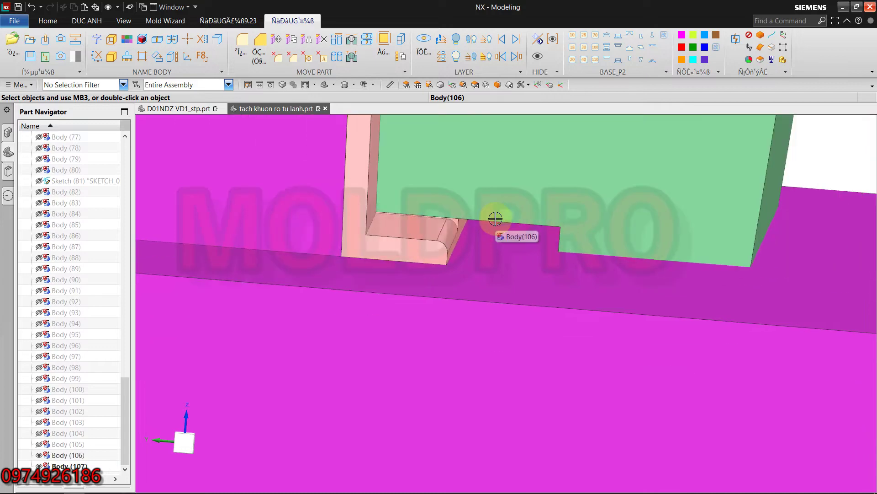
pyautogui.scroll(-2, 496, 218)
pyautogui.moveTo(498, 217)
pyautogui.mouseDown(button='middle')
pyautogui.moveTo(501, 230)
pyautogui.moveTo(531, 236)
pyautogui.moveTo(512, 237)
pyautogui.mouseUp(button='middle')
pyautogui.scroll(3, 502, 228)
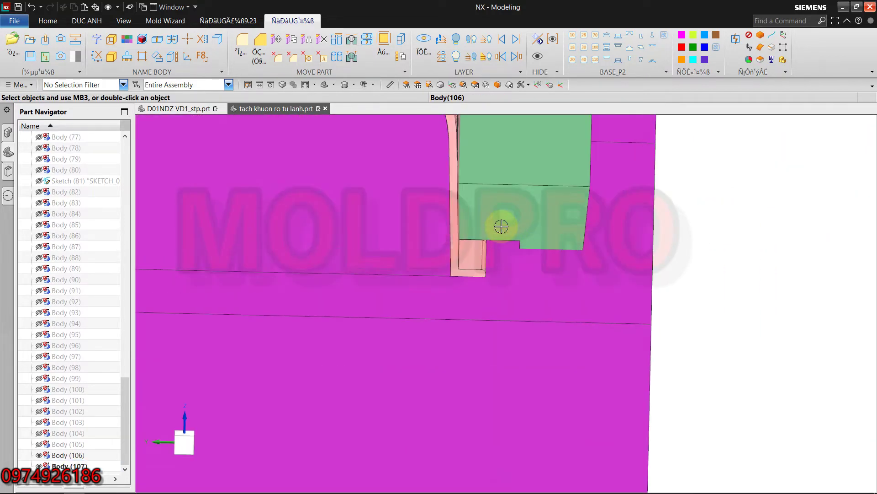
pyautogui.scroll(2, 496, 206)
pyautogui.moveTo(595, 235)
pyautogui.mouseDown(button='middle')
pyautogui.moveTo(476, 276)
pyautogui.moveTo(454, 254)
pyautogui.moveTo(462, 251)
pyautogui.mouseUp(button='middle')
pyautogui.scroll(3, 458, 225)
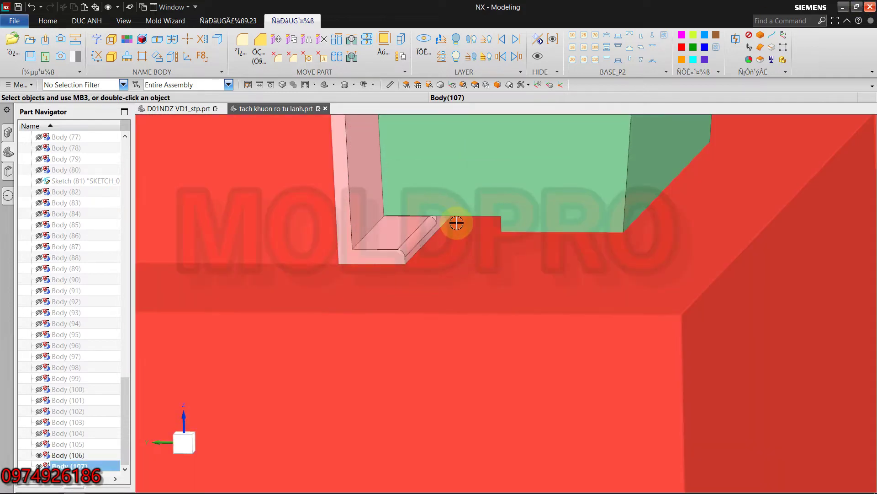
pyautogui.scroll(-3, 424, 218)
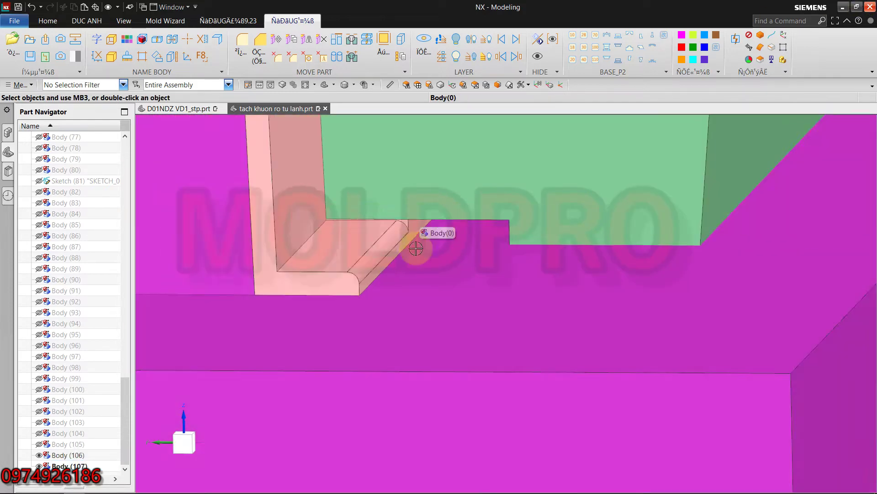
pyautogui.click(82, 86)
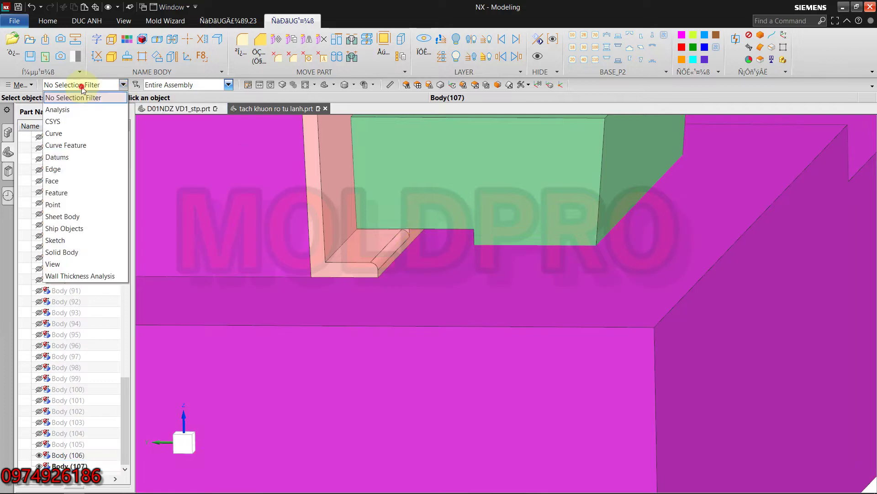
# - Set the selection filter to Face and orbit low around the insert's step and holder
pyautogui.click(51, 180)
pyautogui.scroll(2, 403, 238)
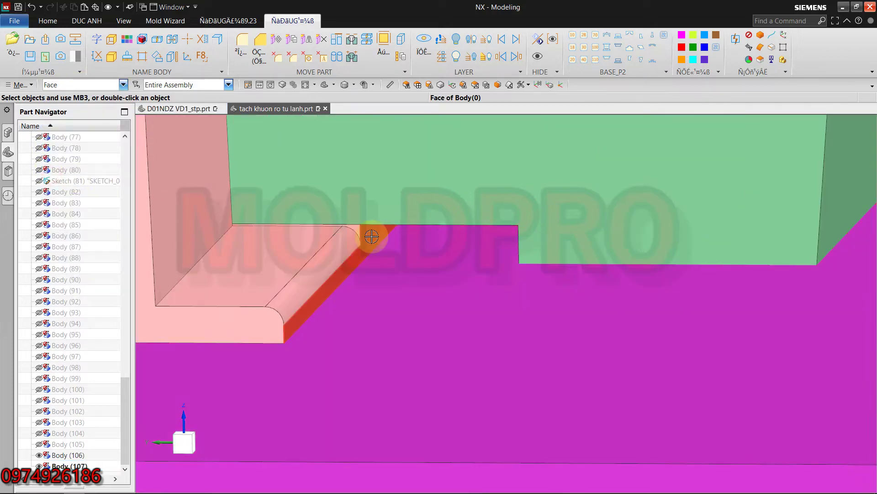
pyautogui.scroll(-3, 453, 239)
pyautogui.moveTo(486, 257)
pyautogui.mouseDown(button='middle')
pyautogui.moveTo(533, 252)
pyautogui.moveTo(514, 249)
pyautogui.mouseUp(button='middle')
pyautogui.scroll(3, 454, 251)
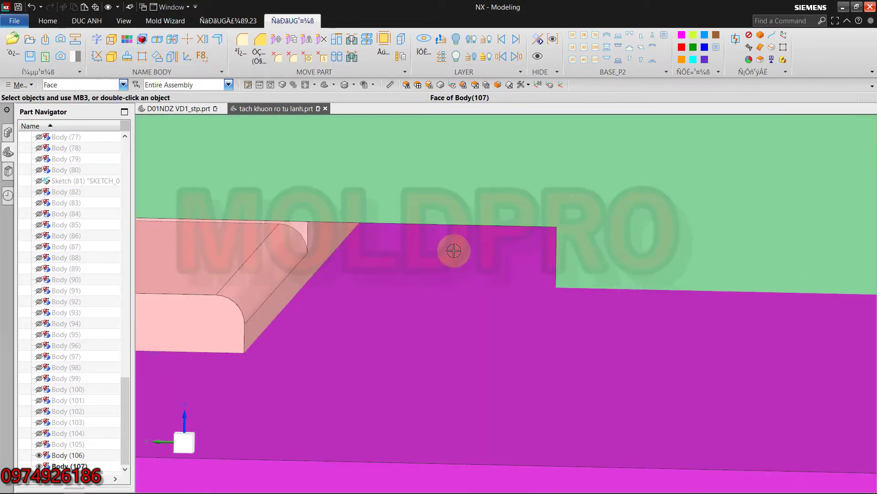
pyautogui.scroll(-3, 338, 297)
pyautogui.scroll(-3, 409, 280)
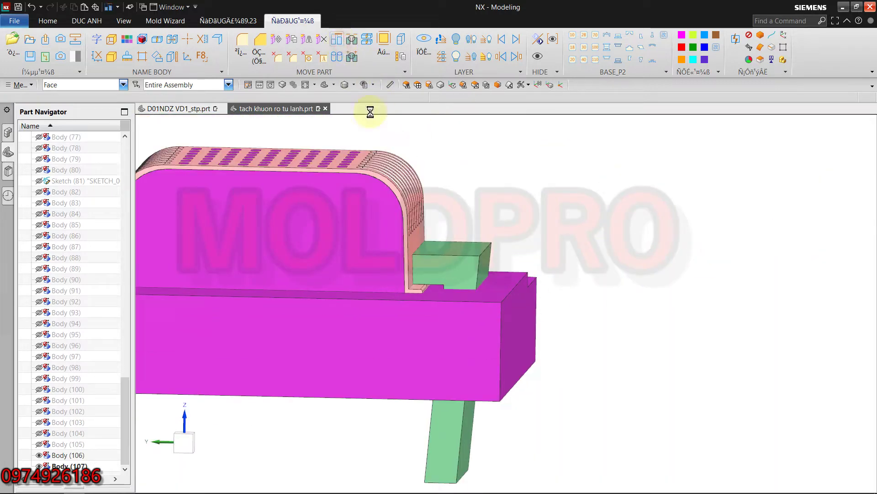
pyautogui.moveTo(489, 219)
pyautogui.mouseDown(button='middle')
pyautogui.moveTo(486, 212)
pyautogui.moveTo(495, 218)
pyautogui.mouseUp(button='middle')
# - Cancel the batch replace-face tool and hide the magenta holder body to expose the pink part
pyautogui.scroll(2, 457, 274)
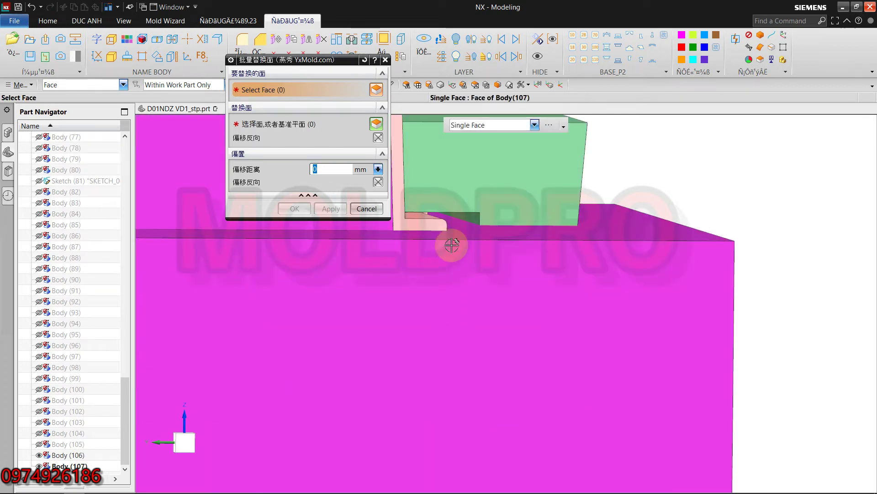
pyautogui.scroll(1, 450, 240)
pyautogui.scroll(1, 446, 215)
pyautogui.scroll(1, 457, 212)
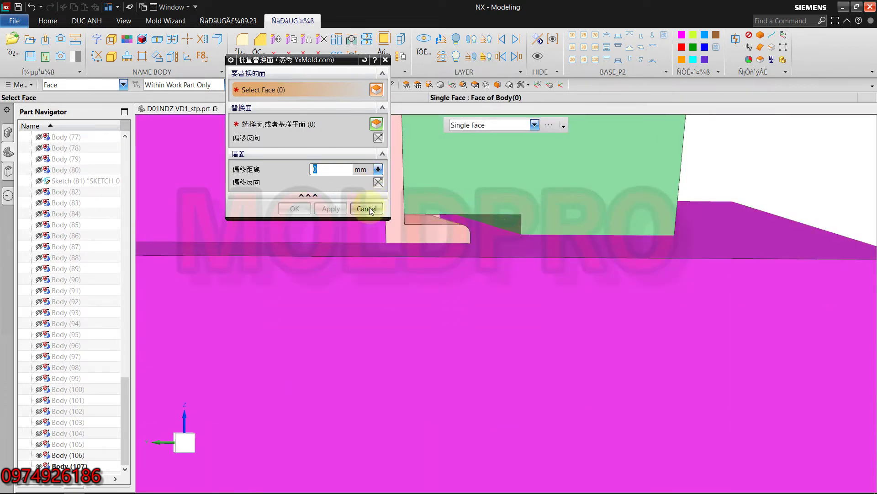
pyautogui.click(369, 209)
pyautogui.click(417, 324)
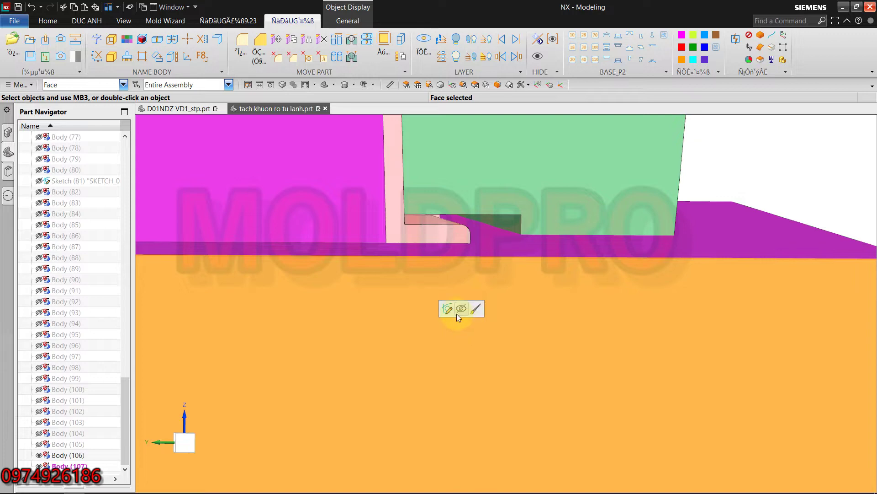
pyautogui.click(462, 310)
pyautogui.moveTo(461, 313)
pyautogui.mouseDown(button='middle')
pyautogui.moveTo(421, 329)
pyautogui.moveTo(455, 274)
pyautogui.moveTo(473, 119)
pyautogui.mouseUp(button='middle')
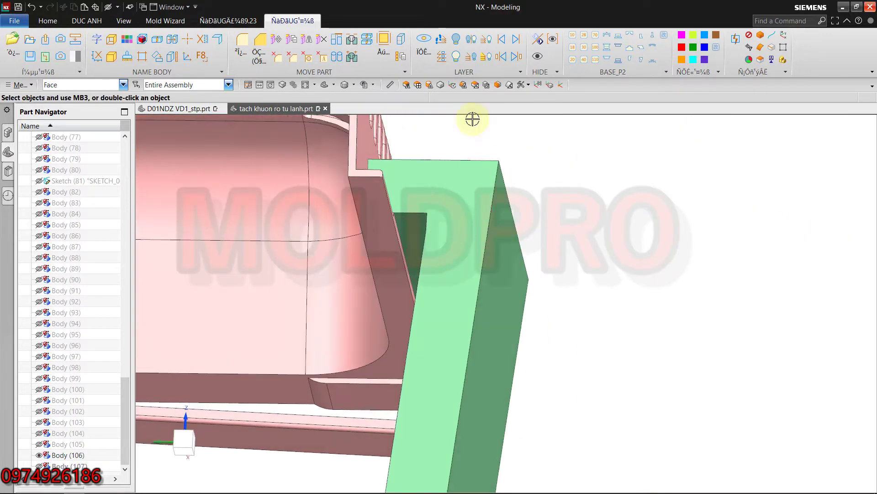
# - Replace the pink part's face against the green insert using YxMold batch replace face
pyautogui.click(341, 40)
pyautogui.scroll(-3, 420, 238)
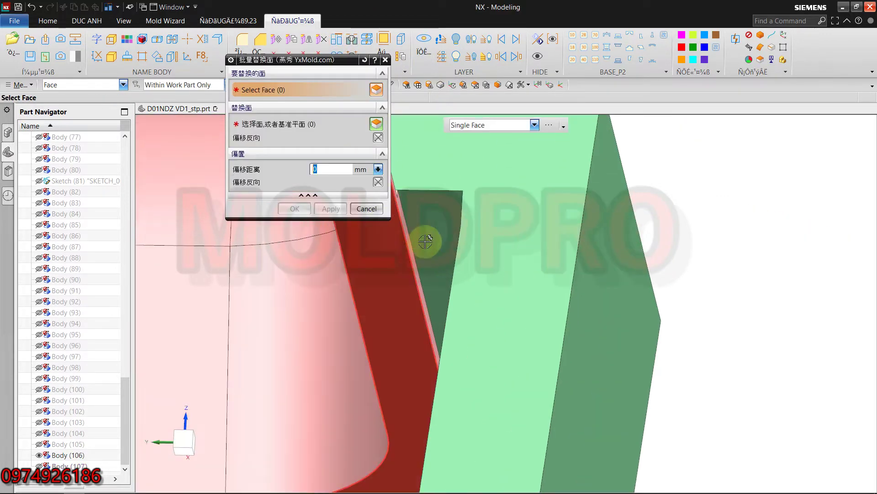
pyautogui.click(431, 236)
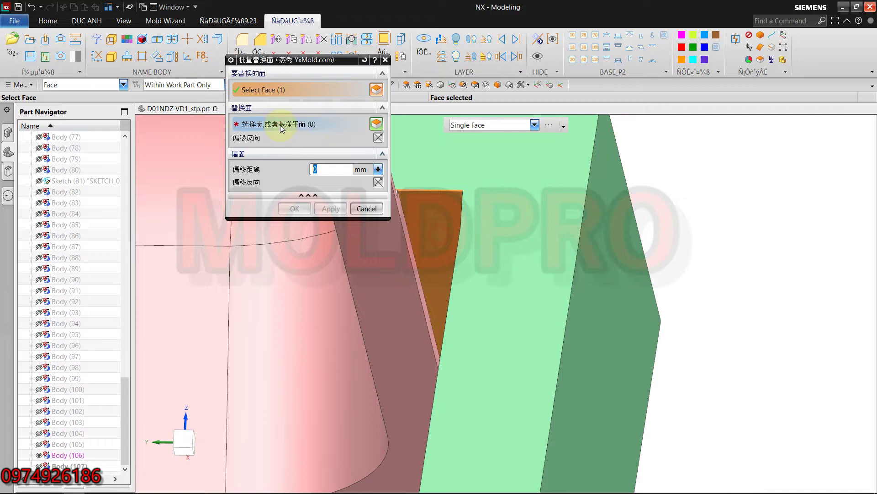
pyautogui.click(402, 261)
pyautogui.click(304, 214)
pyautogui.scroll(-5, 297, 207)
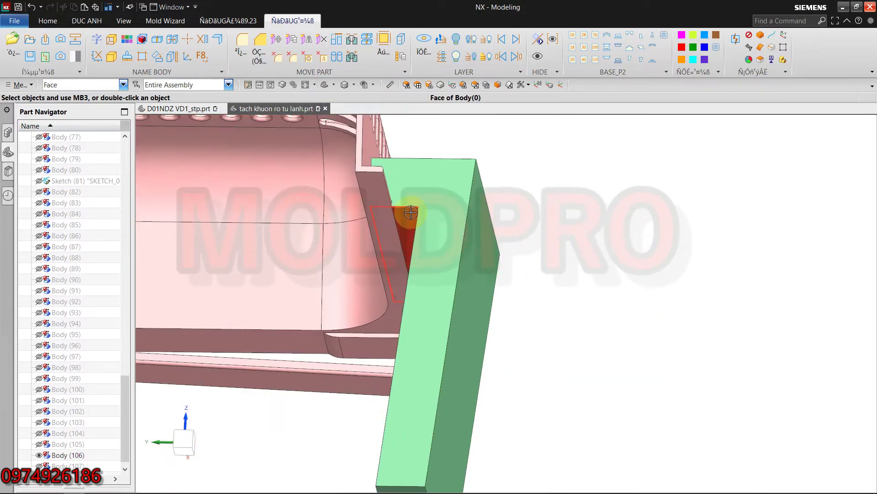
pyautogui.moveTo(454, 243)
pyautogui.mouseDown(button='middle')
pyautogui.moveTo(445, 265)
pyautogui.moveTo(437, 254)
pyautogui.mouseUp(button='middle')
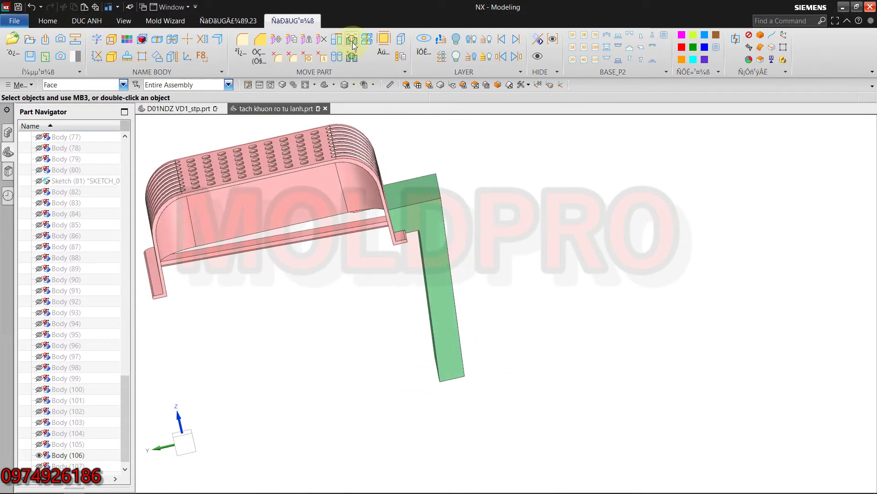
# - Subtract the green insert from the pink part with YxMold batch subtract, keeping the insert
pyautogui.click(350, 39)
pyautogui.scroll(-3, 530, 247)
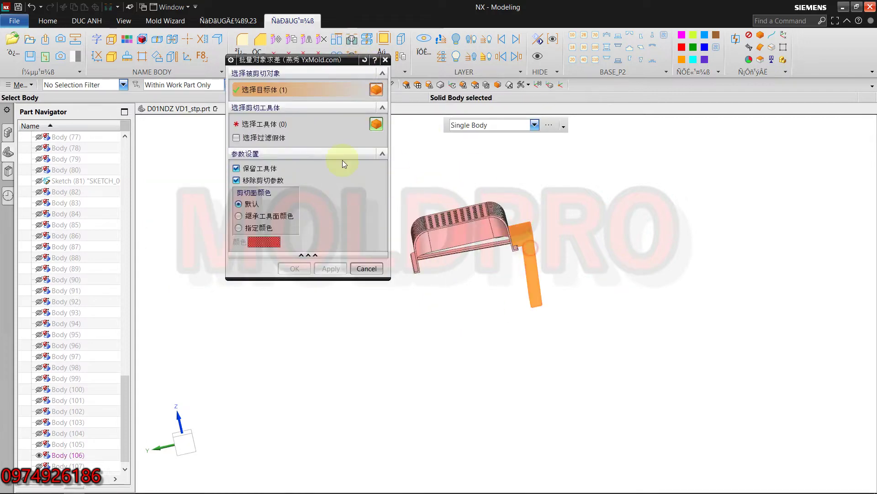
pyautogui.scroll(2, 510, 237)
pyautogui.click(498, 215)
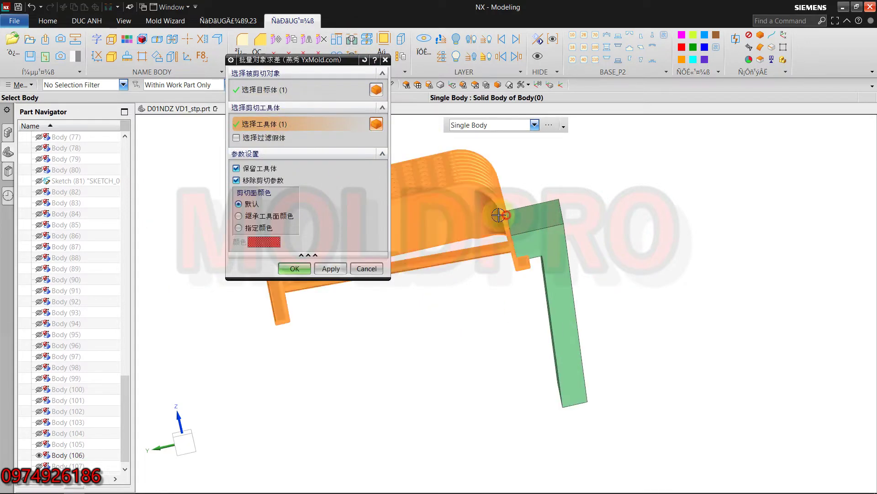
pyautogui.click(299, 268)
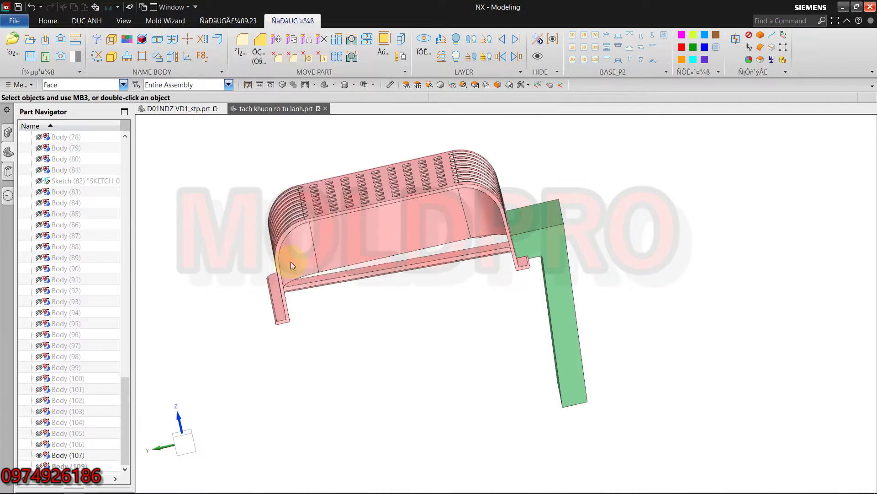
pyautogui.scroll(3, 520, 248)
pyautogui.scroll(1, 494, 247)
pyautogui.moveTo(493, 247); pyautogui.dragTo(525, 196, button='middle')
pyautogui.scroll(-4, 571, 219)
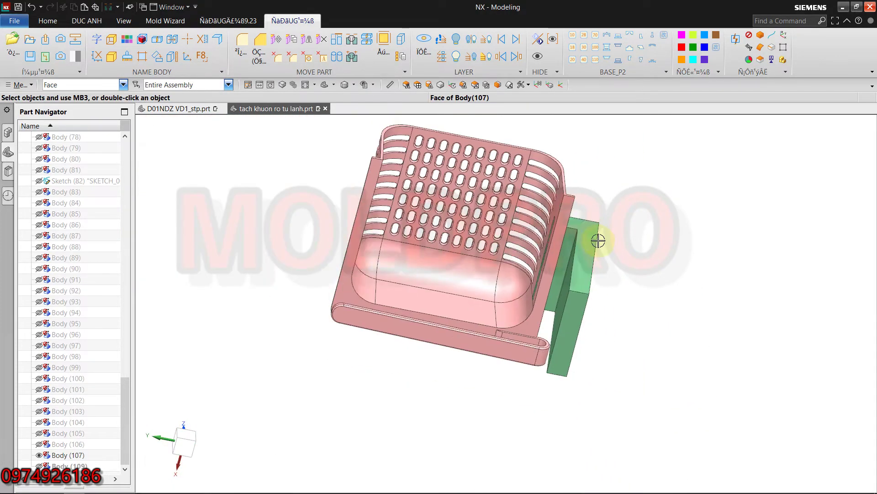
pyautogui.scroll(-2, 535, 273)
pyautogui.moveTo(535, 274)
pyautogui.mouseDown(button='middle')
pyautogui.moveTo(534, 298)
pyautogui.moveTo(534, 269)
pyautogui.moveTo(480, 284)
pyautogui.moveTo(558, 307)
pyautogui.moveTo(469, 291)
pyautogui.moveTo(505, 280)
pyautogui.moveTo(454, 283)
pyautogui.moveTo(451, 337)
pyautogui.moveTo(449, 275)
pyautogui.moveTo(441, 319)
pyautogui.mouseUp(button='middle')
pyautogui.scroll(3, 535, 268)
pyautogui.scroll(2, 529, 260)
pyautogui.scroll(-3, 494, 287)
pyautogui.scroll(3, 457, 284)
pyautogui.scroll(-3, 466, 275)
pyautogui.scroll(4, 395, 255)
pyautogui.scroll(-5, 433, 246)
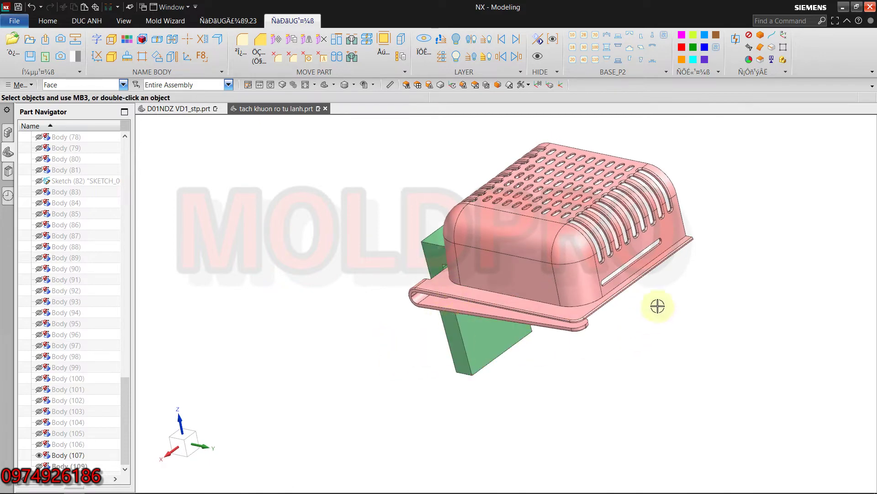
pyautogui.scroll(4, 658, 306)
pyautogui.scroll(-3, 685, 320)
pyautogui.scroll(-1, 662, 340)
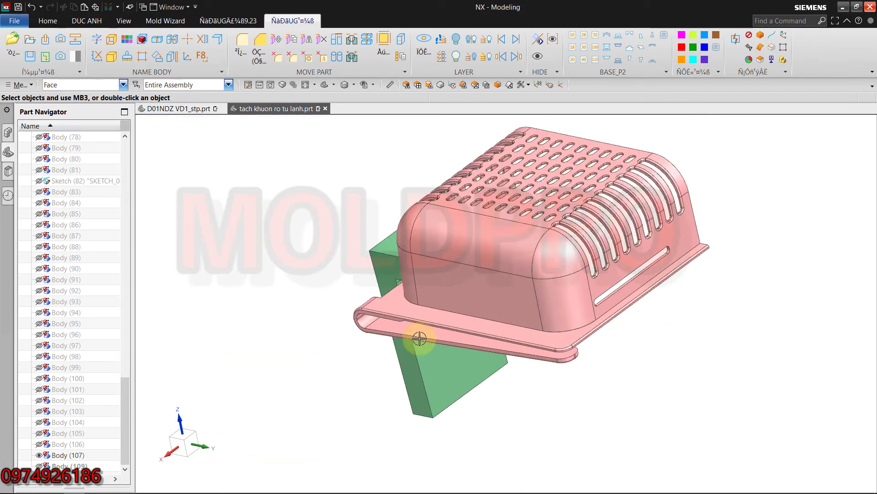
pyautogui.moveTo(442, 326)
pyautogui.mouseDown(button='middle')
pyautogui.moveTo(486, 310)
pyautogui.moveTo(434, 313)
pyautogui.mouseUp(button='middle')
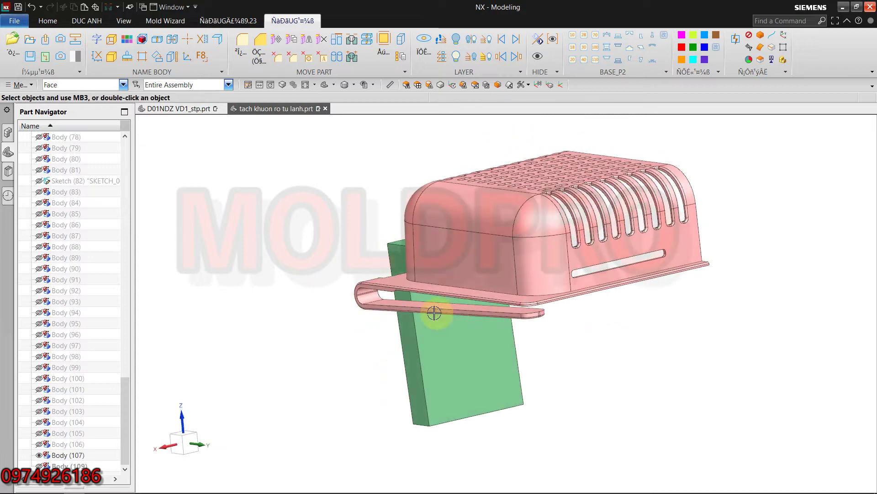
pyautogui.scroll(5, 391, 296)
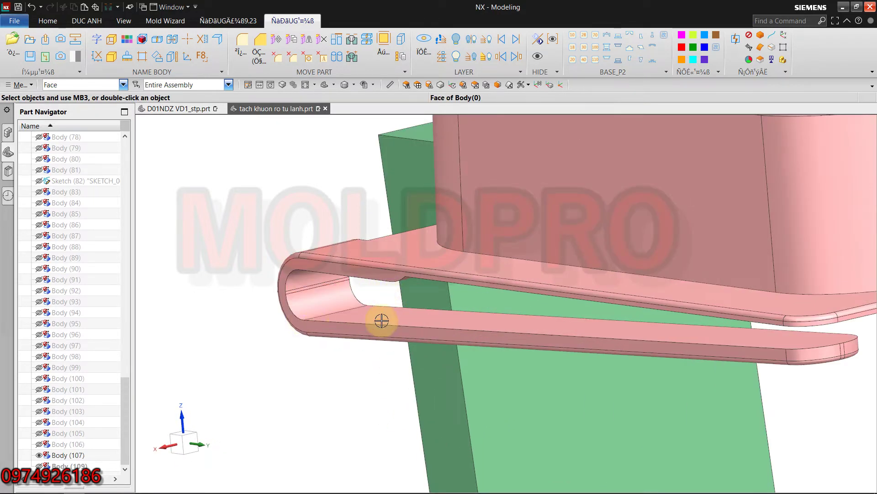
pyautogui.scroll(-5, 382, 320)
pyautogui.moveTo(401, 323); pyautogui.dragTo(398, 317, button='middle')
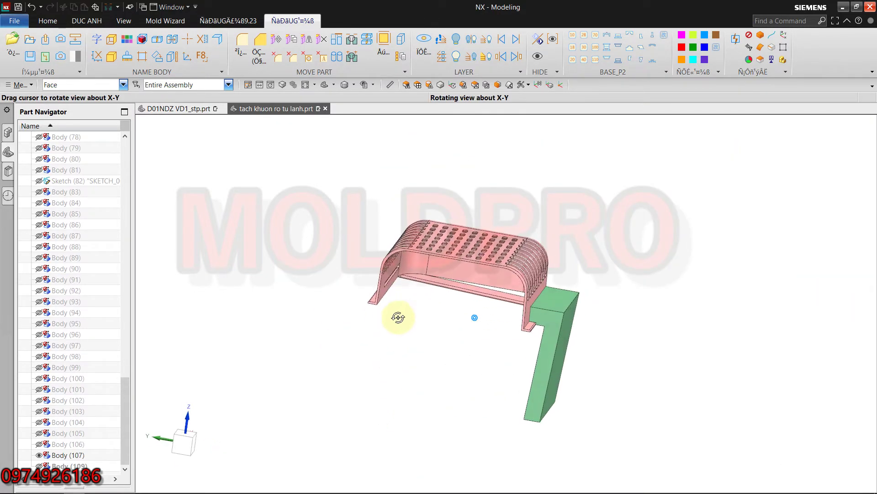
pyautogui.scroll(5, 588, 319)
pyautogui.scroll(-3, 505, 333)
pyautogui.moveTo(506, 333)
pyautogui.mouseDown(button='middle')
pyautogui.moveTo(577, 265)
pyautogui.moveTo(562, 289)
pyautogui.moveTo(529, 272)
pyautogui.mouseUp(button='middle')
pyautogui.scroll(3, 528, 273)
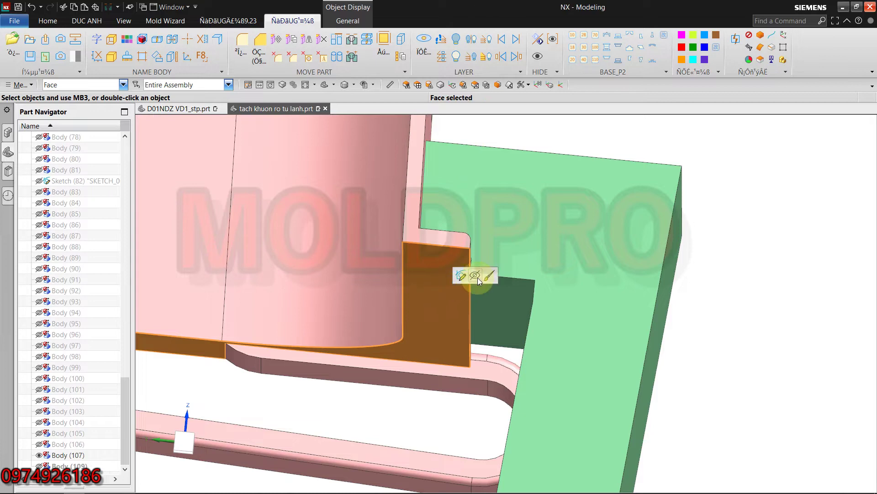
# - Hide the pink core body and pick the magenta base body in Class Selection to show
pyautogui.click(478, 277)
pyautogui.moveTo(490, 264); pyautogui.dragTo(667, 278, button='middle')
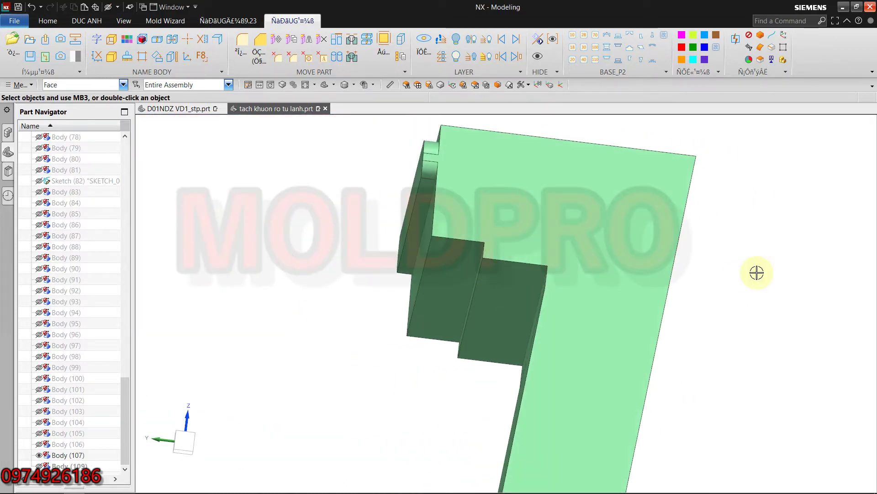
pyautogui.hotkey('ctrl', 'shift', 'k')
pyautogui.moveTo(657, 284); pyautogui.dragTo(582, 364, button='middle')
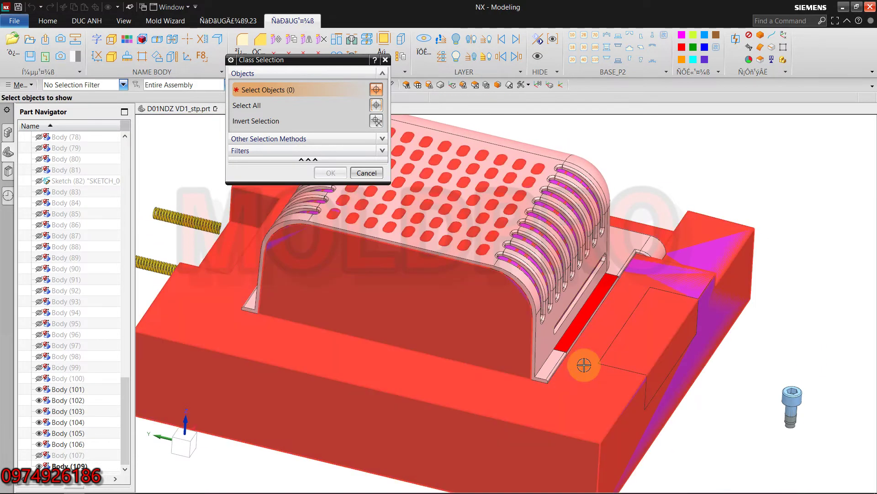
pyautogui.click(529, 411)
# - Show the magenta base body Body (109) and orbit around the green insert block
pyautogui.click(330, 174)
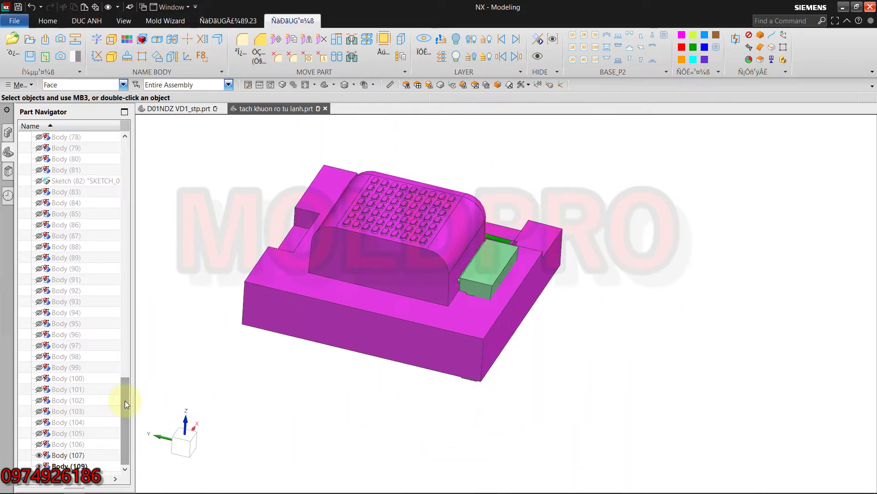
pyautogui.scroll(-3, 480, 266)
pyautogui.scroll(-3, 468, 275)
pyautogui.scroll(3, 467, 275)
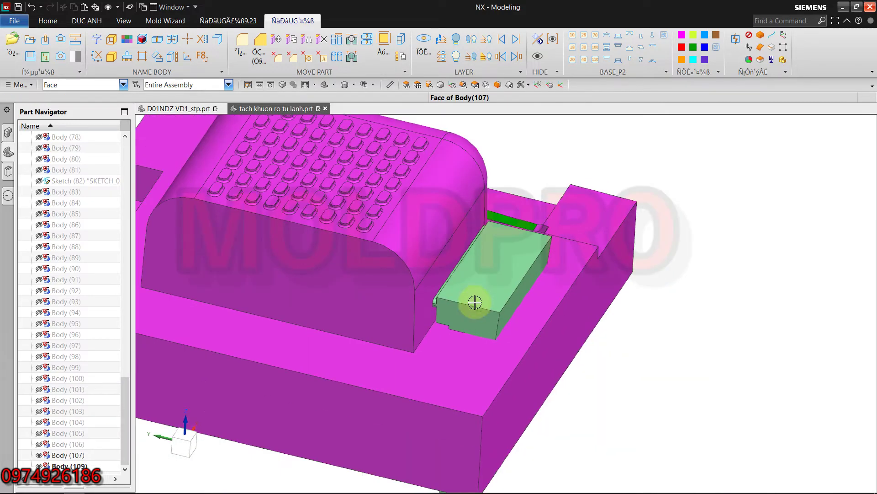
pyautogui.moveTo(467, 276)
pyautogui.mouseDown(button='middle')
pyautogui.moveTo(519, 307)
pyautogui.moveTo(535, 262)
pyautogui.mouseUp(button='middle')
pyautogui.scroll(-3, 536, 262)
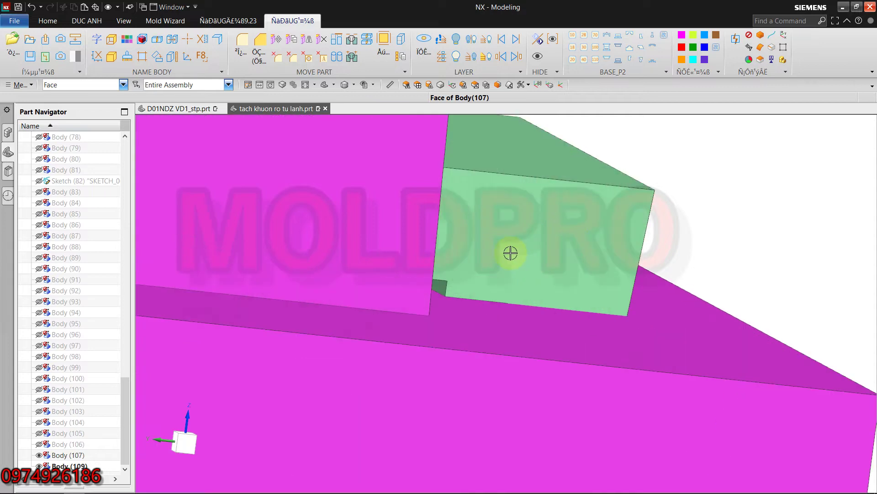
pyautogui.scroll(1, 509, 251)
pyautogui.scroll(2, 561, 234)
pyautogui.moveTo(560, 235); pyautogui.dragTo(534, 283, button='middle')
pyautogui.scroll(-2, 534, 283)
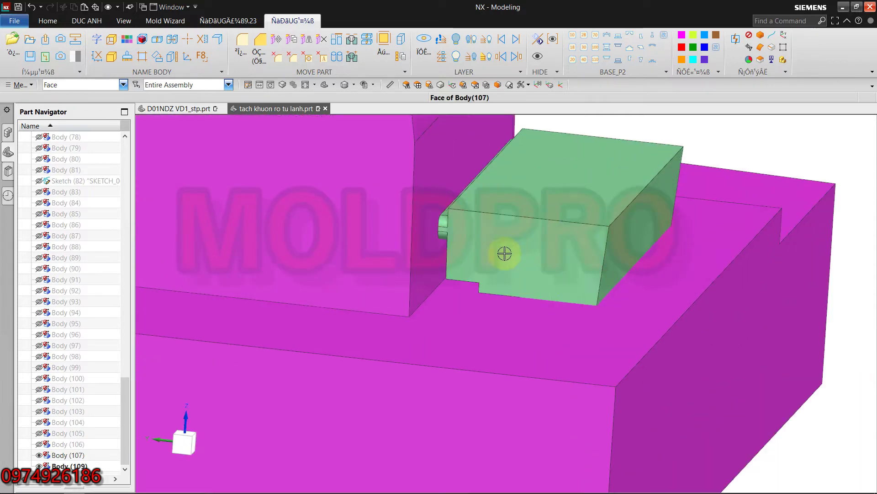
pyautogui.scroll(-2, 489, 262)
pyautogui.scroll(2, 489, 262)
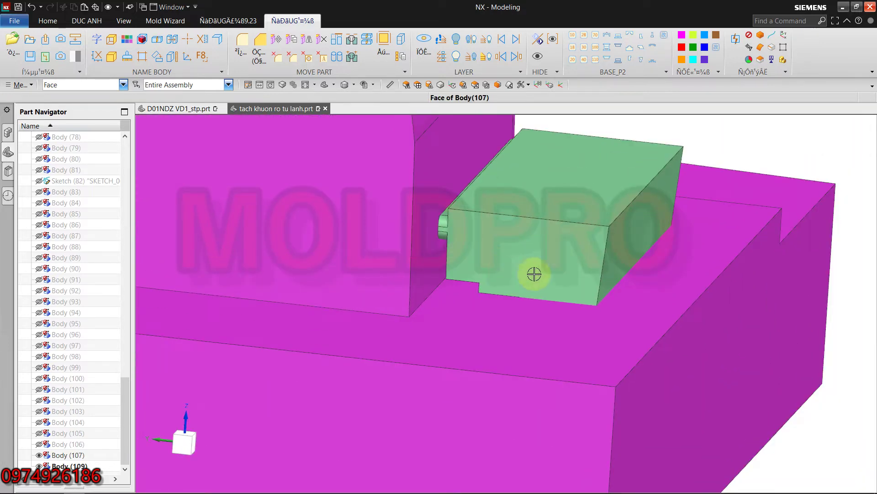
pyautogui.scroll(1, 534, 274)
pyautogui.scroll(2, 541, 274)
# - Inspect the insert from other sides and the underside, then select a holder face
pyautogui.moveTo(530, 285)
pyautogui.mouseDown(button='middle')
pyautogui.moveTo(525, 268)
pyautogui.moveTo(544, 274)
pyautogui.moveTo(553, 255)
pyautogui.mouseUp(button='middle')
pyautogui.scroll(-3, 552, 254)
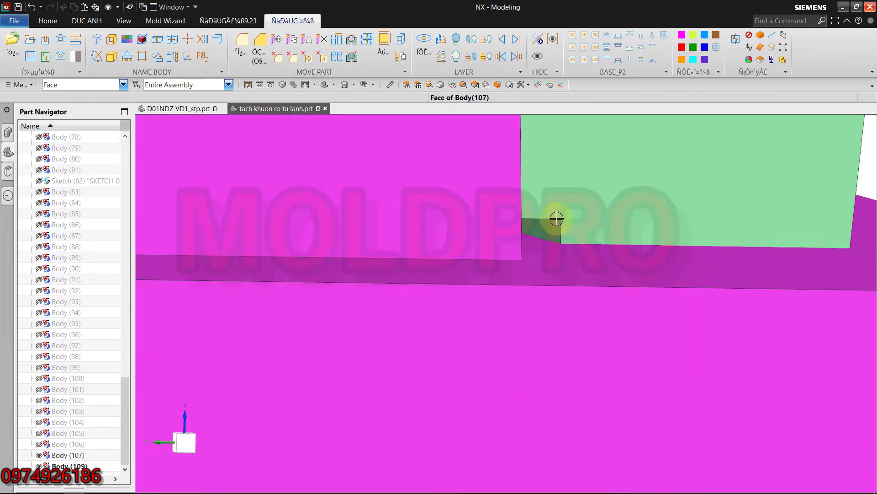
pyautogui.scroll(2, 603, 234)
pyautogui.scroll(2, 610, 229)
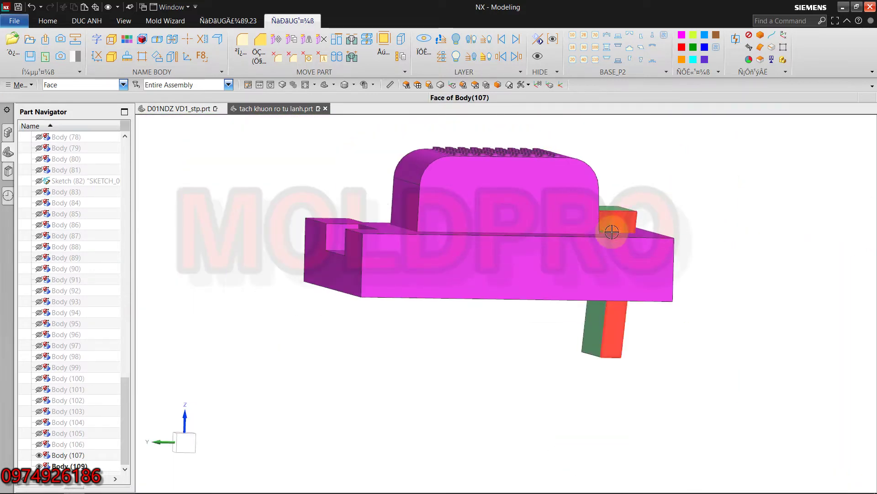
pyautogui.moveTo(609, 229)
pyautogui.mouseDown(button='middle')
pyautogui.moveTo(568, 240)
pyautogui.moveTo(545, 264)
pyautogui.moveTo(607, 241)
pyautogui.moveTo(607, 254)
pyautogui.moveTo(590, 263)
pyautogui.mouseUp(button='middle')
pyautogui.scroll(-2, 548, 256)
pyautogui.scroll(2, 544, 251)
pyautogui.scroll(1, 544, 252)
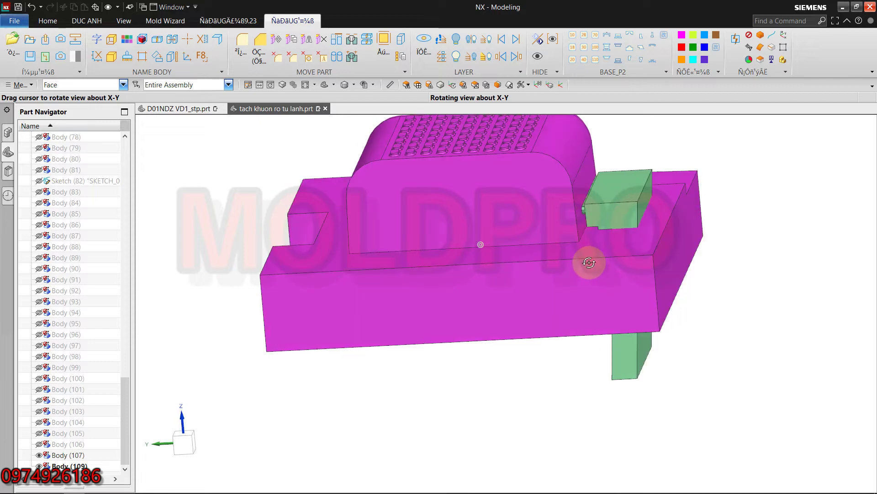
pyautogui.scroll(-2, 617, 232)
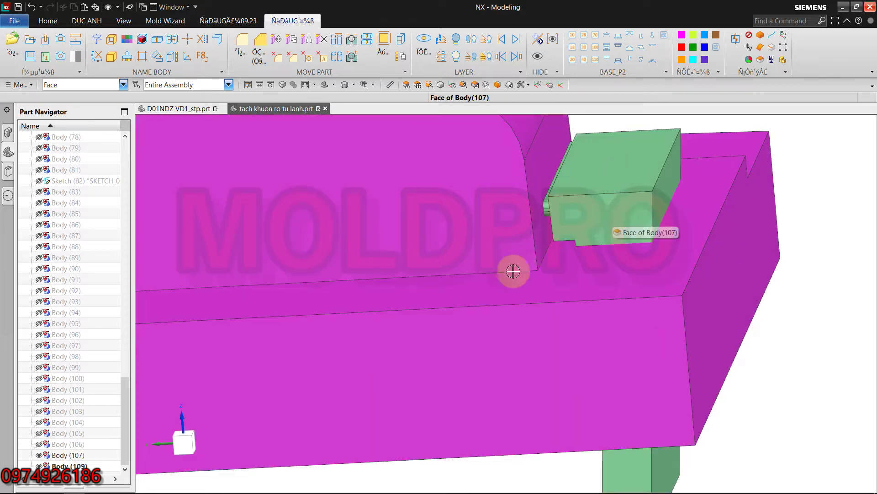
pyautogui.scroll(4, 513, 271)
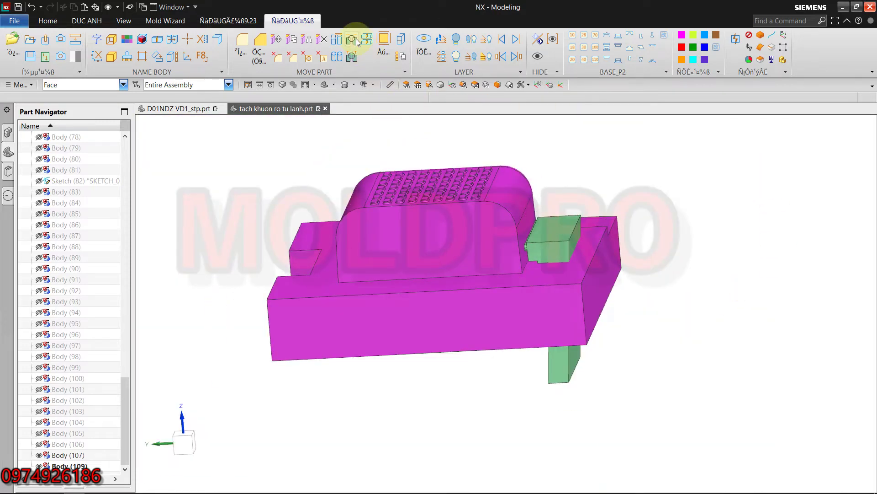
pyautogui.scroll(-3, 587, 280)
pyautogui.scroll(-3, 549, 238)
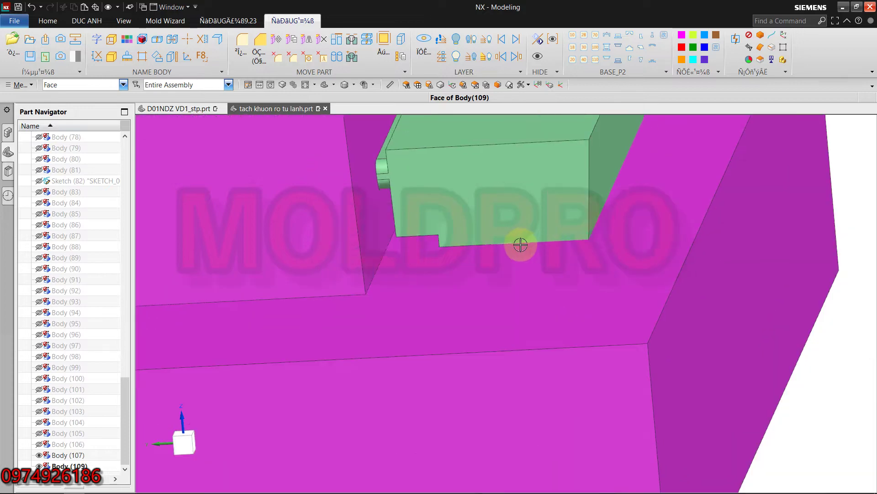
pyautogui.scroll(4, 520, 256)
pyautogui.moveTo(521, 266)
pyautogui.mouseDown(button='middle')
pyautogui.moveTo(543, 260)
pyautogui.moveTo(530, 249)
pyautogui.moveTo(530, 286)
pyautogui.moveTo(519, 288)
pyautogui.mouseUp(button='middle')
pyautogui.scroll(-3, 529, 264)
pyautogui.scroll(3, 529, 265)
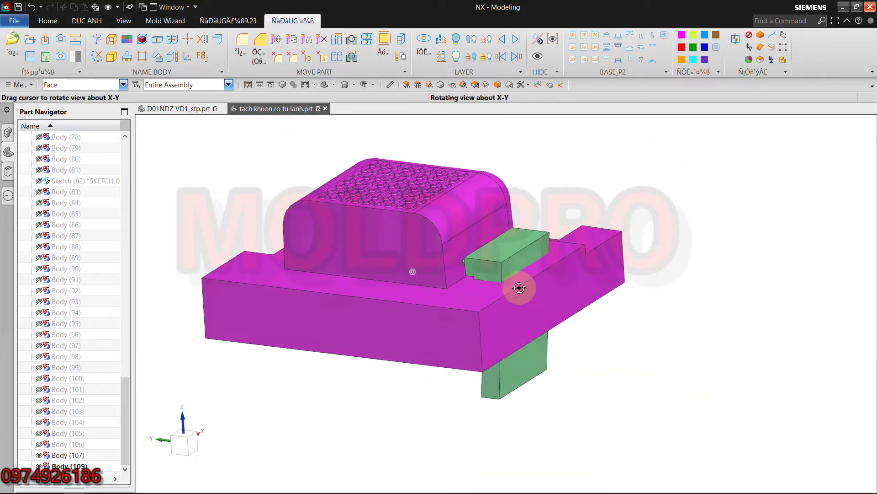
pyautogui.scroll(-3, 519, 288)
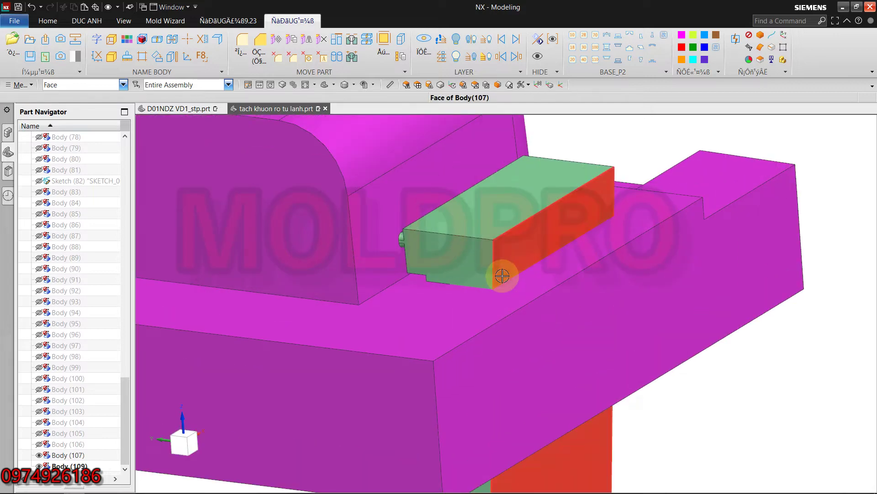
pyautogui.scroll(3, 503, 278)
pyautogui.moveTo(547, 299); pyautogui.dragTo(542, 270, button='middle')
pyautogui.click(544, 240)
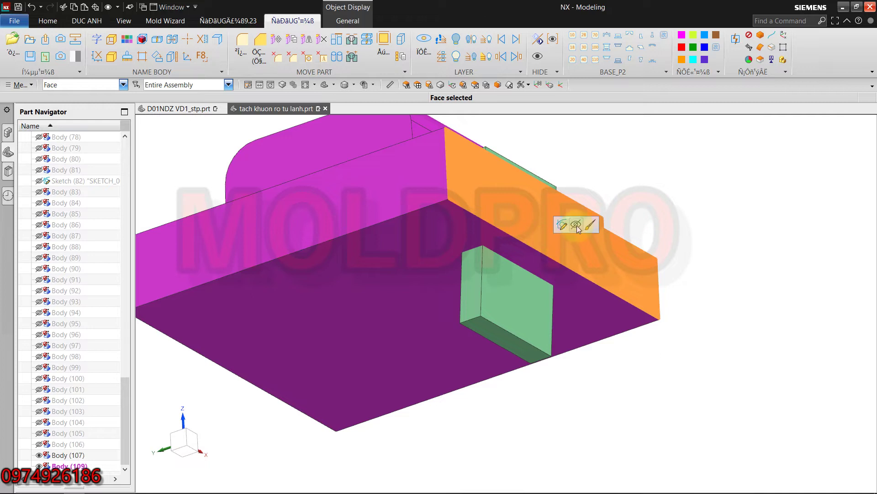
# - Hide the magenta holder and orbit the lone green insert to view its steps, top and underside
pyautogui.click(576, 225)
pyautogui.moveTo(514, 226)
pyautogui.mouseDown(button='middle')
pyautogui.moveTo(549, 228)
pyautogui.moveTo(549, 197)
pyautogui.moveTo(562, 183)
pyautogui.mouseUp(button='middle')
pyautogui.scroll(3, 513, 198)
pyautogui.scroll(-2, 514, 194)
pyautogui.scroll(-1, 525, 192)
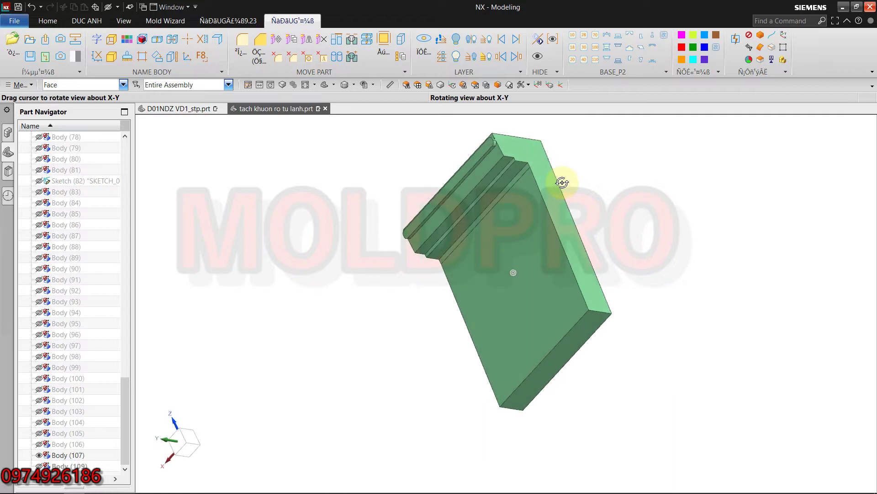
pyautogui.moveTo(533, 215)
pyautogui.mouseDown(button='middle')
pyautogui.moveTo(572, 186)
pyautogui.moveTo(547, 190)
pyautogui.moveTo(539, 174)
pyautogui.mouseUp(button='middle')
pyautogui.moveTo(455, 227)
pyautogui.mouseDown(button='middle')
pyautogui.moveTo(412, 296)
pyautogui.moveTo(364, 280)
pyautogui.moveTo(397, 221)
pyautogui.moveTo(450, 235)
pyautogui.moveTo(425, 209)
pyautogui.moveTo(417, 230)
pyautogui.mouseUp(button='middle')
pyautogui.scroll(3, 417, 230)
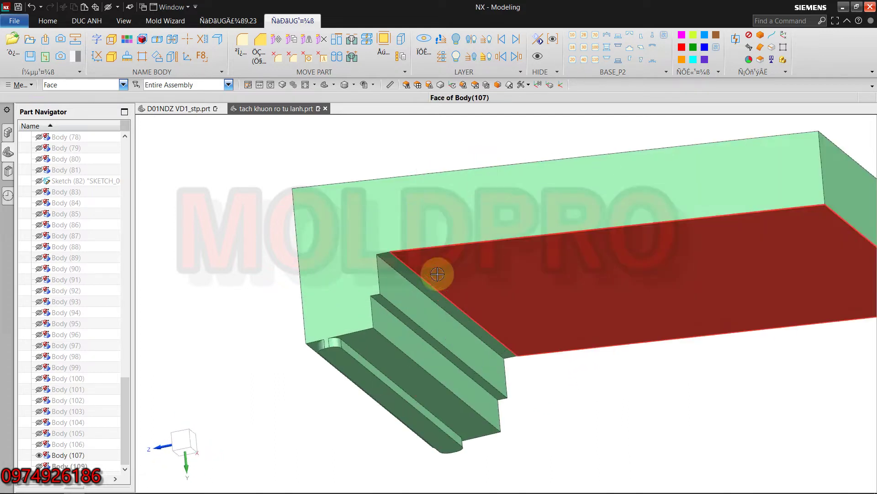
pyautogui.moveTo(503, 233)
pyautogui.mouseDown(button='middle')
pyautogui.moveTo(533, 251)
pyautogui.moveTo(519, 247)
pyautogui.moveTo(490, 268)
pyautogui.moveTo(606, 254)
pyautogui.mouseUp(button='middle')
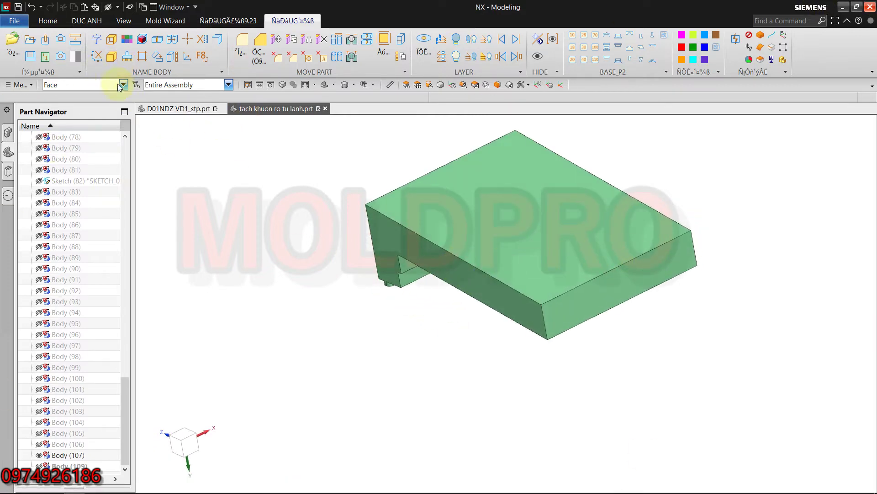
pyautogui.moveTo(445, 266)
pyautogui.mouseDown(button='middle')
pyautogui.moveTo(520, 254)
pyautogui.moveTo(506, 166)
pyautogui.moveTo(519, 207)
pyautogui.mouseUp(button='middle')
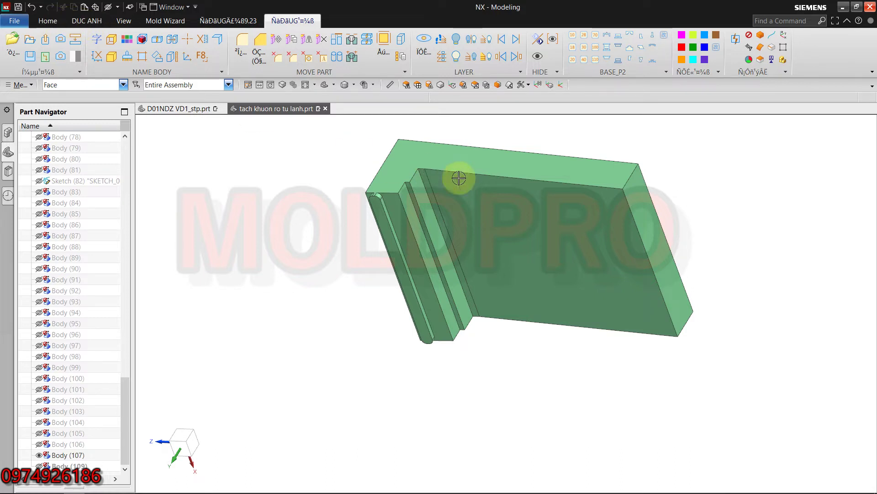
pyautogui.moveTo(459, 177)
pyautogui.mouseDown(button='middle')
pyautogui.moveTo(496, 142)
pyautogui.moveTo(513, 149)
pyautogui.moveTo(507, 170)
pyautogui.moveTo(507, 112)
pyautogui.mouseUp(button='middle')
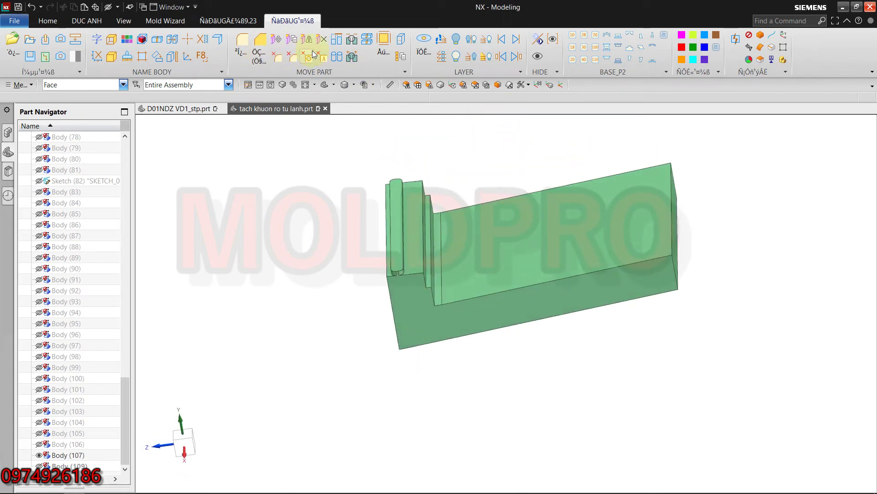
# - Start a two-point body split with the green insert as the body to split
pyautogui.click(162, 41)
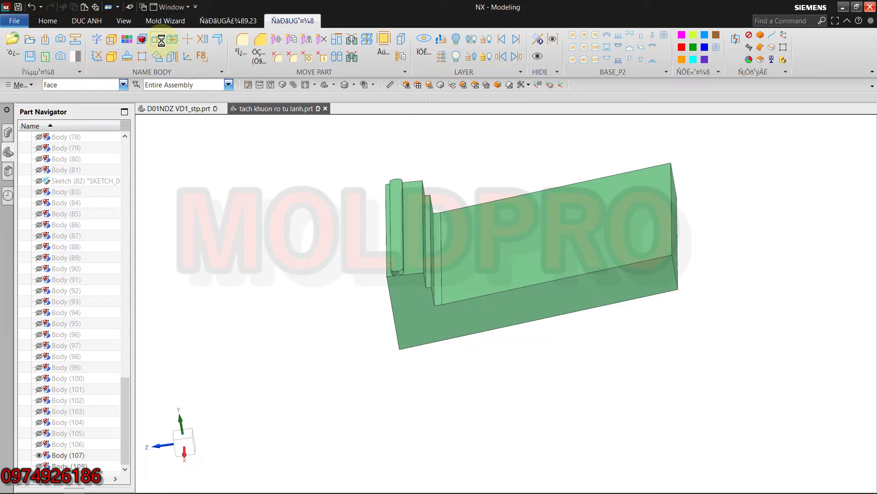
pyautogui.keyDown('shift'); pyautogui.moveTo(541, 240); pyautogui.dragTo(646, 235, button='middle'); pyautogui.keyUp('shift')
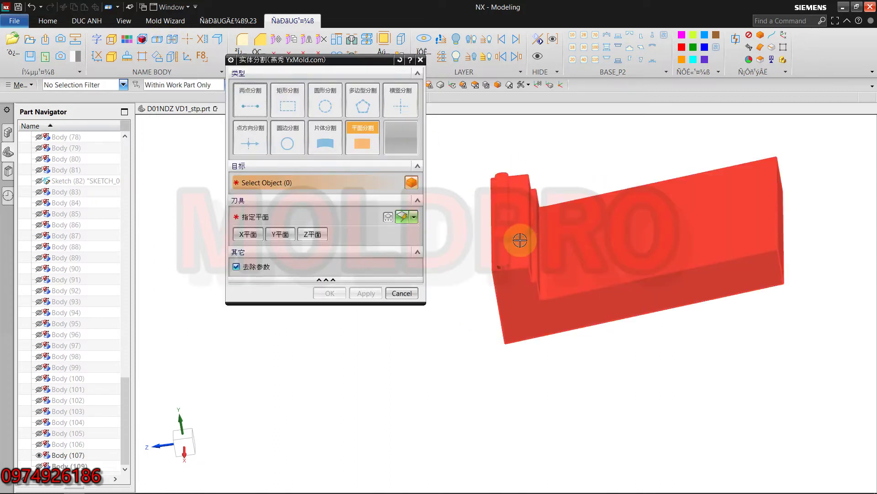
pyautogui.click(256, 112)
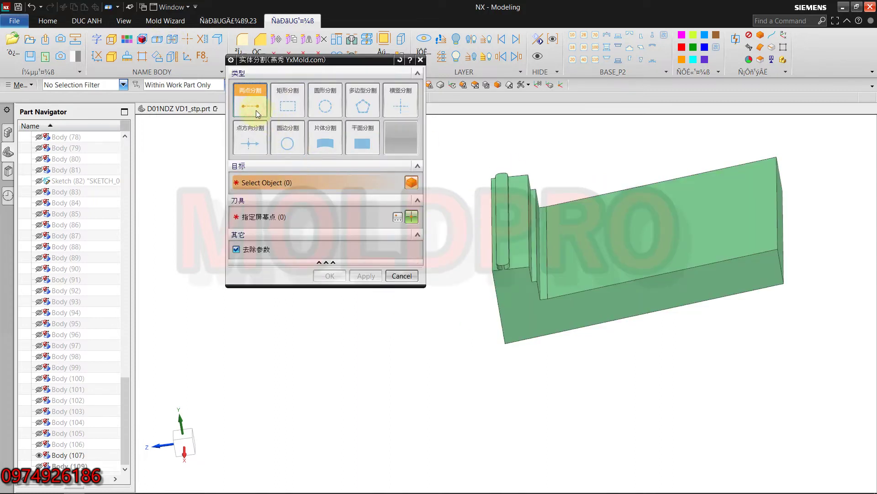
pyautogui.moveTo(630, 229)
pyautogui.mouseDown(button='middle')
pyautogui.moveTo(633, 215)
pyautogui.moveTo(615, 239)
pyautogui.mouseUp(button='middle')
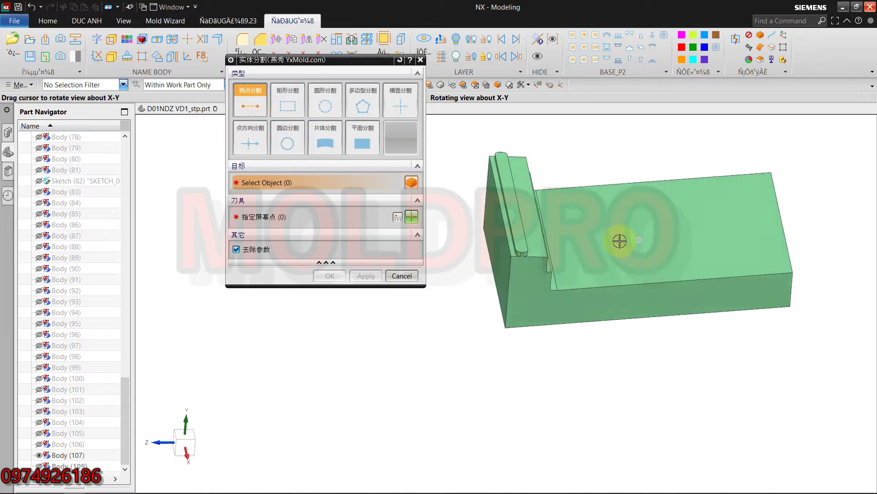
pyautogui.click(577, 256)
pyautogui.moveTo(558, 254); pyautogui.dragTo(541, 280, button='middle')
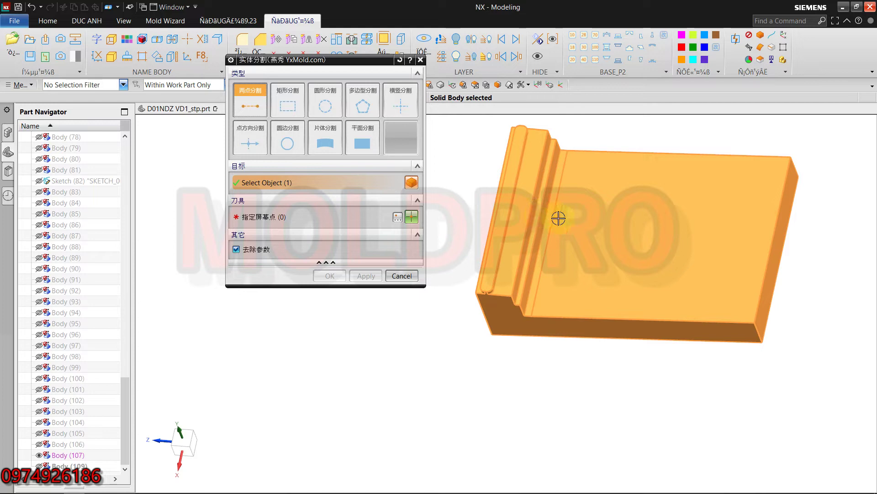
# - Pick two split points on the insert's top edge so it divides into two pieces
pyautogui.click(264, 217)
pyautogui.scroll(5, 558, 239)
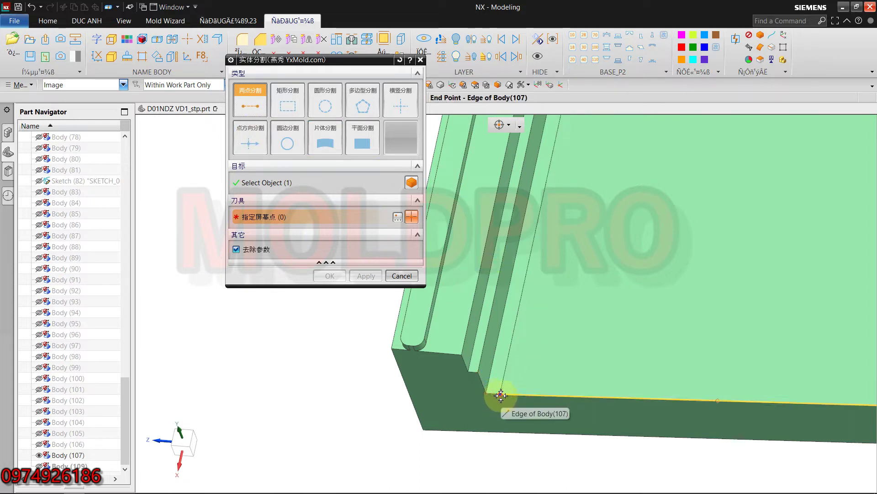
pyautogui.scroll(-3, 502, 393)
pyautogui.moveTo(525, 392)
pyautogui.mouseDown(button='middle')
pyautogui.moveTo(562, 220)
pyautogui.moveTo(510, 237)
pyautogui.moveTo(525, 278)
pyautogui.moveTo(548, 280)
pyautogui.moveTo(541, 274)
pyautogui.moveTo(521, 290)
pyautogui.moveTo(530, 299)
pyautogui.moveTo(541, 294)
pyautogui.mouseUp(button='middle')
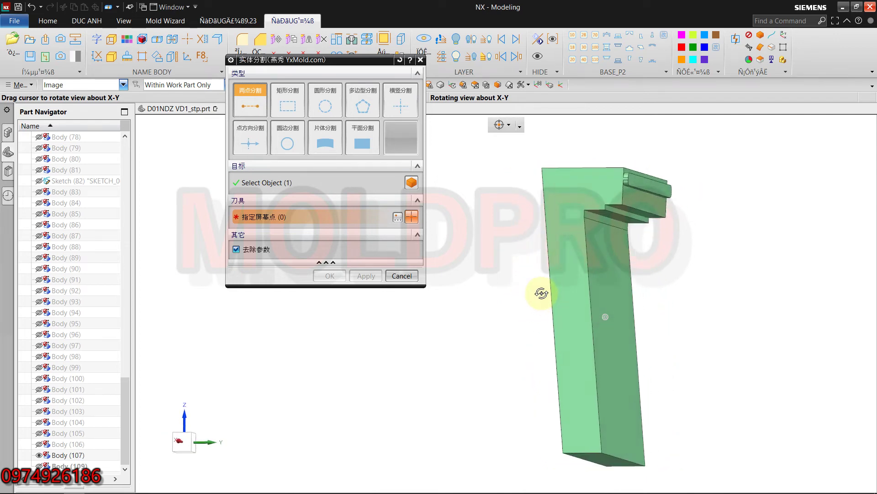
pyautogui.scroll(-3, 607, 212)
pyautogui.scroll(-3, 588, 227)
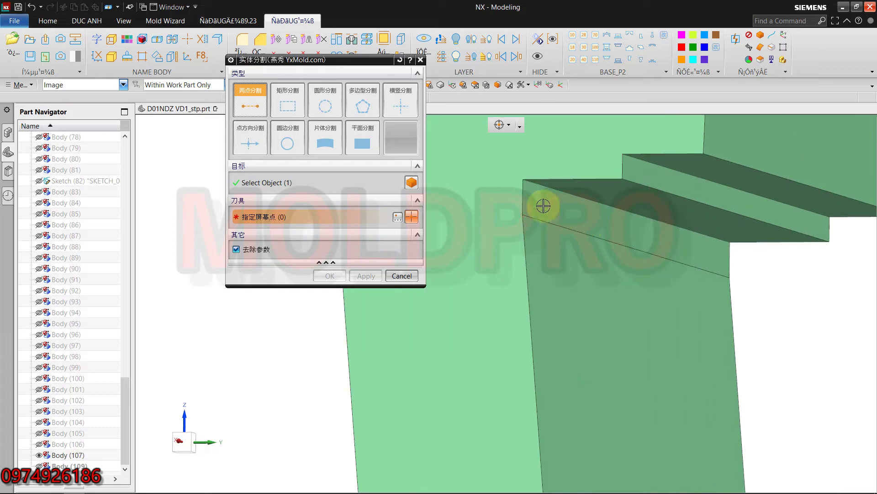
pyautogui.click(524, 182)
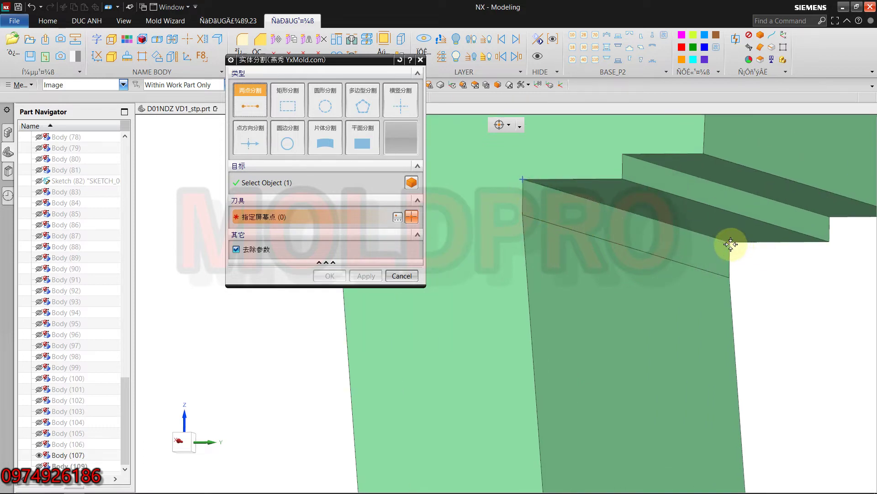
pyautogui.moveTo(736, 300)
pyautogui.mouseDown(button='middle')
pyautogui.moveTo(660, 274)
pyautogui.moveTo(608, 287)
pyautogui.mouseUp(button='middle')
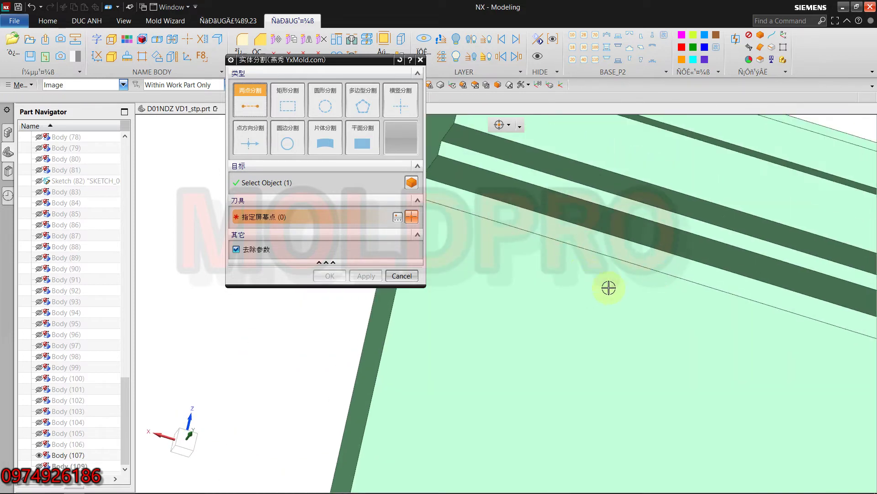
pyautogui.scroll(3, 658, 305)
pyautogui.moveTo(658, 305)
pyautogui.mouseDown(button='middle')
pyautogui.moveTo(623, 296)
pyautogui.moveTo(864, 335)
pyautogui.mouseUp(button='middle')
pyautogui.scroll(-3, 853, 330)
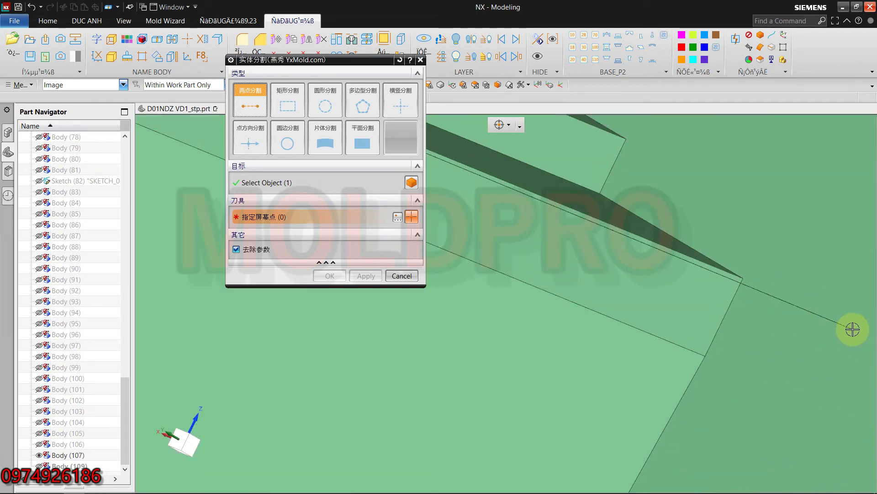
pyautogui.click(740, 278)
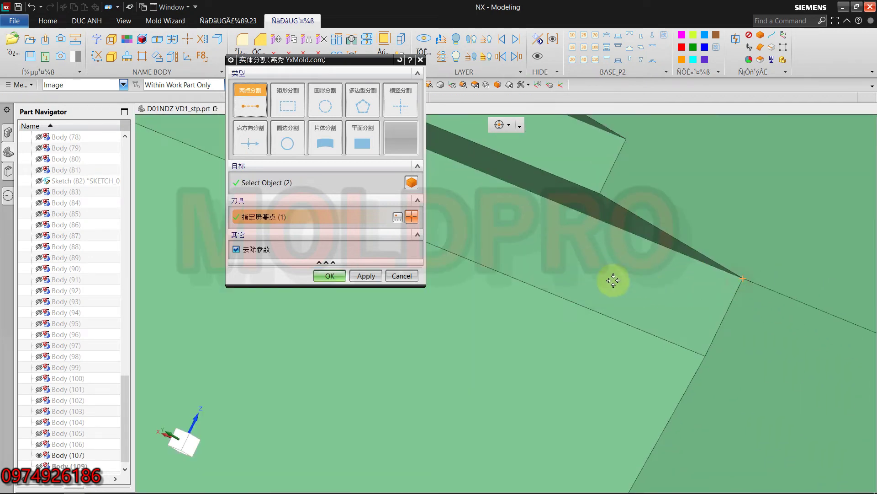
pyautogui.scroll(2, 617, 284)
pyautogui.scroll(4, 712, 262)
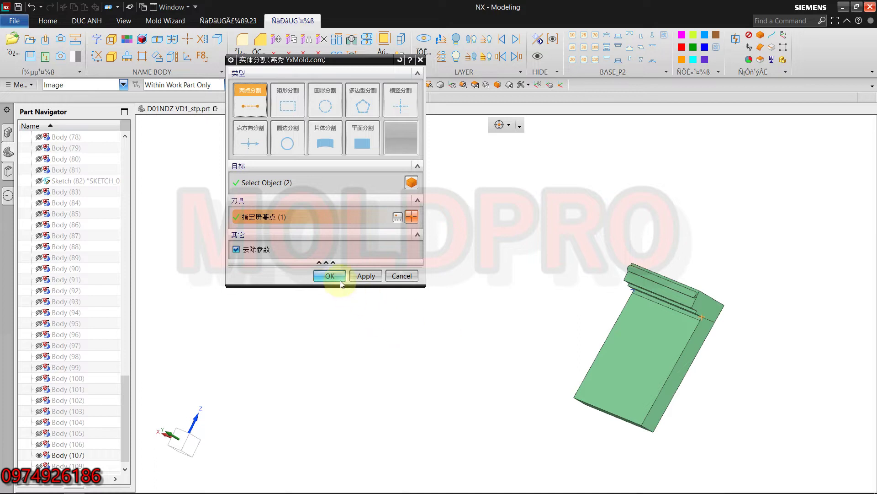
pyautogui.moveTo(591, 319)
pyautogui.mouseDown(button='middle')
pyautogui.moveTo(731, 341)
pyautogui.moveTo(626, 317)
pyautogui.moveTo(636, 300)
pyautogui.moveTo(623, 320)
pyautogui.mouseUp(button='middle')
# - Offset the green insert's side face outward by 20 mm
pyautogui.scroll(-3, 631, 329)
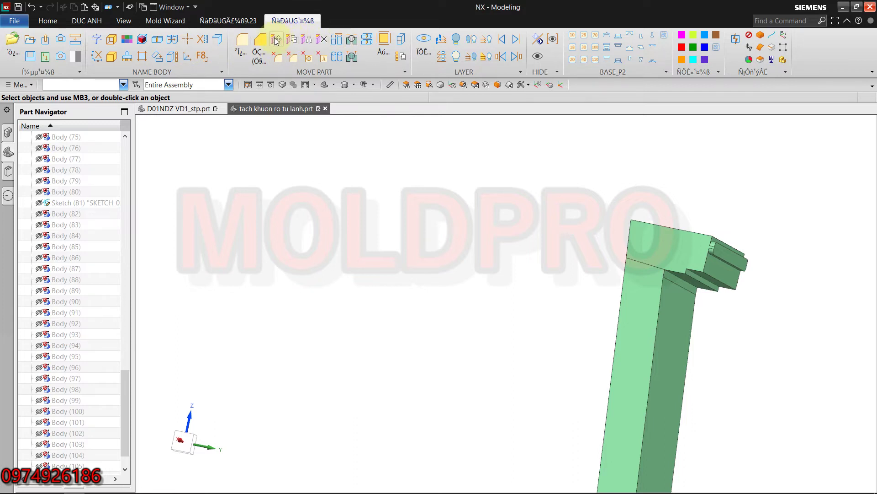
pyautogui.click(47, 21)
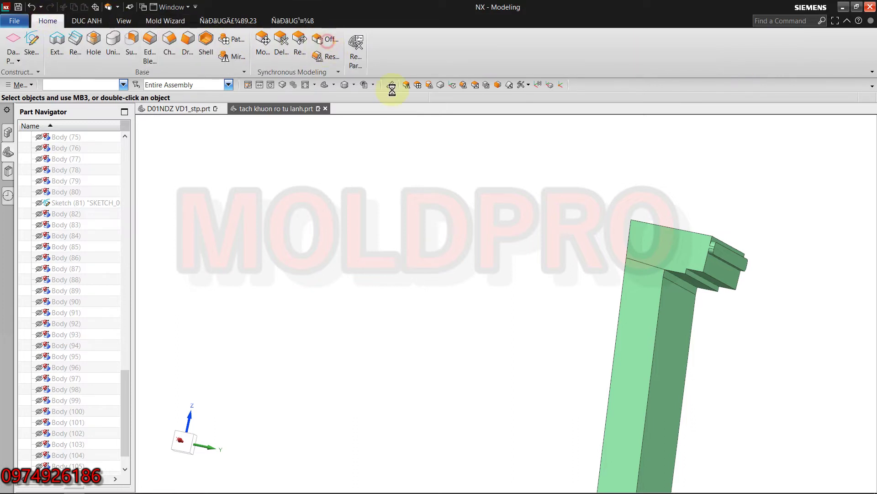
pyautogui.click(612, 309)
pyautogui.moveTo(547, 279); pyautogui.dragTo(541, 304, button='middle')
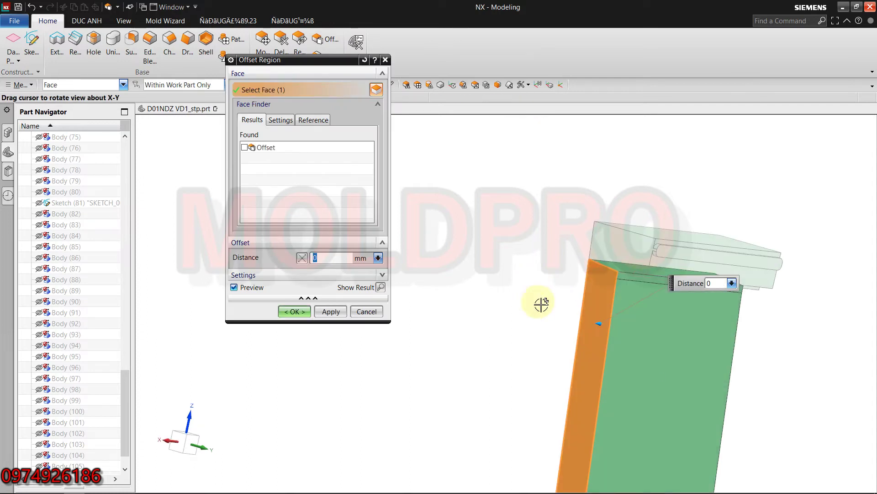
pyautogui.moveTo(599, 323)
pyautogui.mouseDown()
pyautogui.moveTo(634, 334)
pyautogui.moveTo(484, 291)
pyautogui.mouseUp()
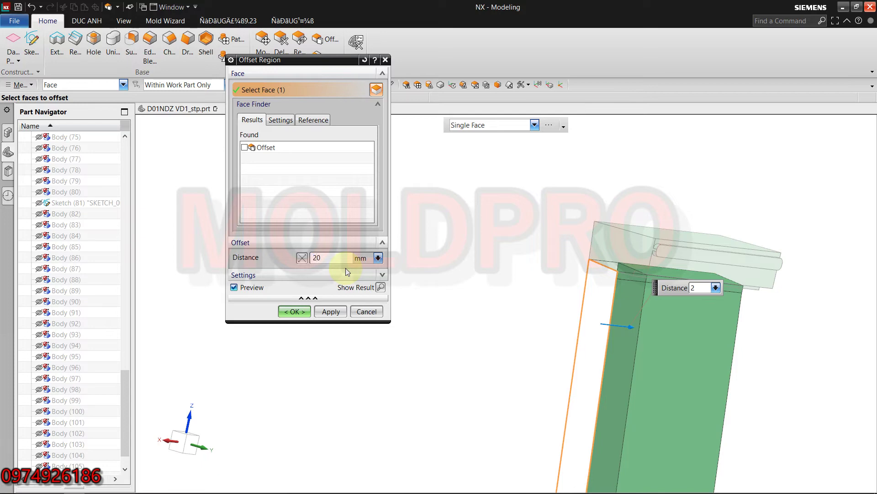
pyautogui.press('Return')
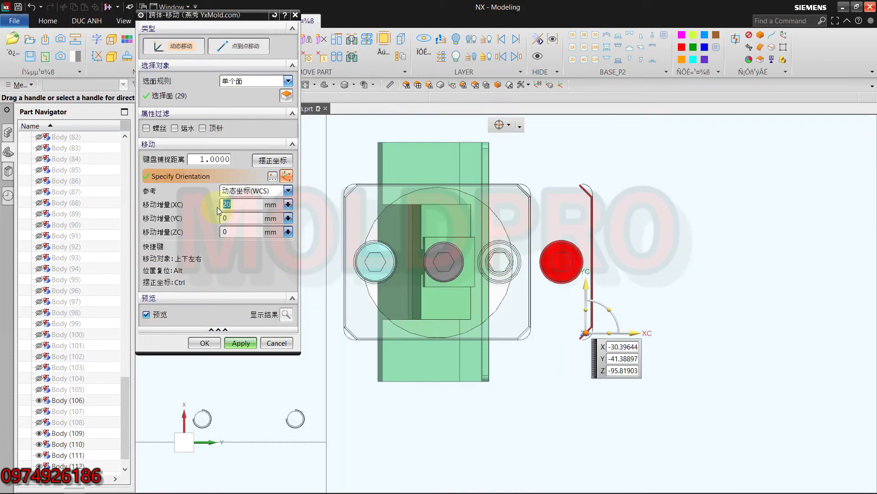
# - Apply the 20 mm XC move that places the red body on the right hole
pyautogui.click(245, 344)
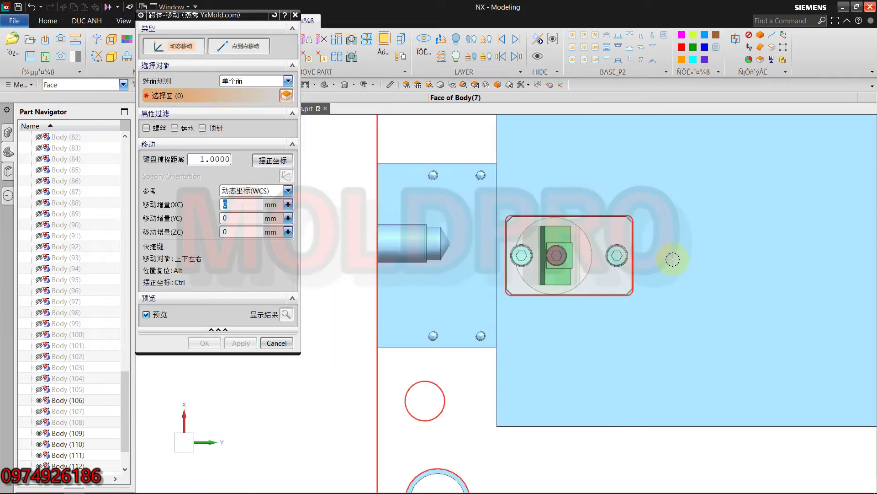
pyautogui.scroll(3, 496, 229)
pyautogui.scroll(-4, 530, 234)
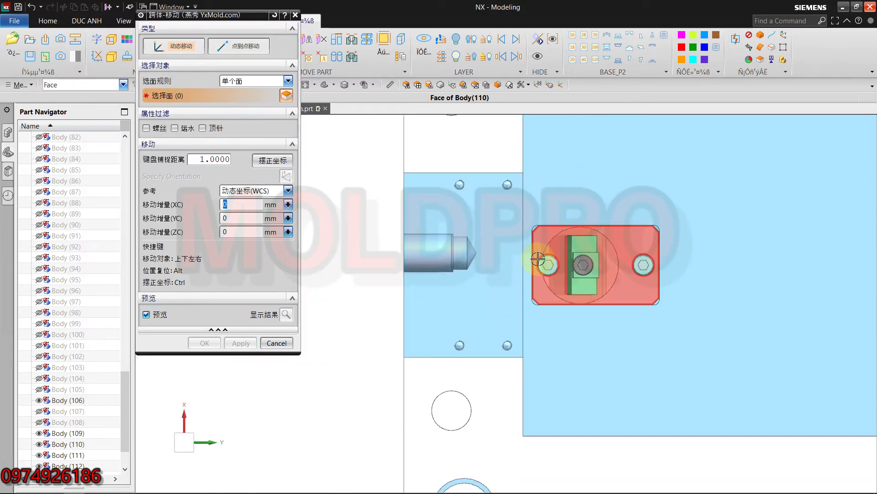
pyautogui.scroll(2, 543, 221)
pyautogui.scroll(1, 587, 197)
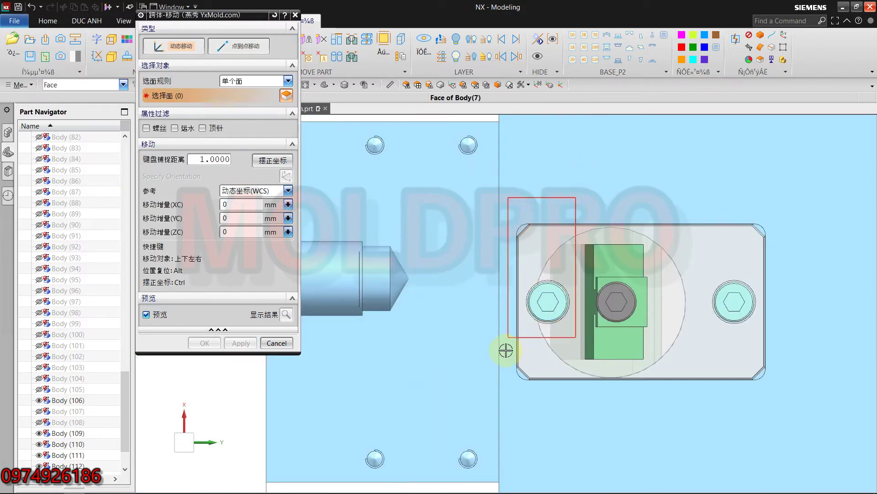
# - Box-select the 29 holder pocket faces and preview an XC shift of about -16 mm
pyautogui.moveTo(576, 197); pyautogui.dragTo(486, 408)
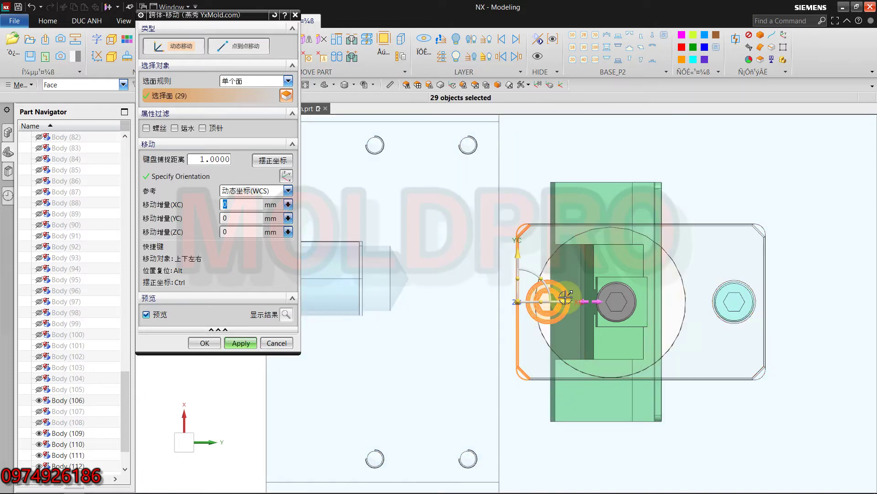
pyautogui.moveTo(551, 299); pyautogui.dragTo(429, 277)
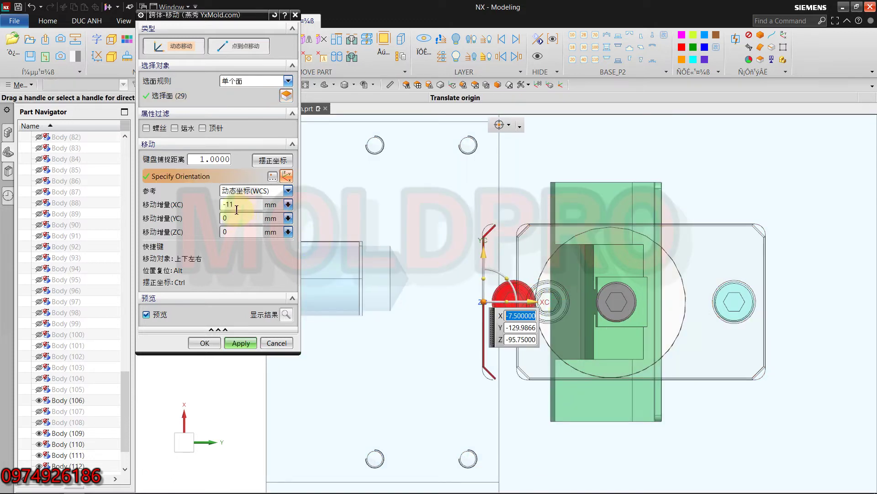
pyautogui.write('-20')
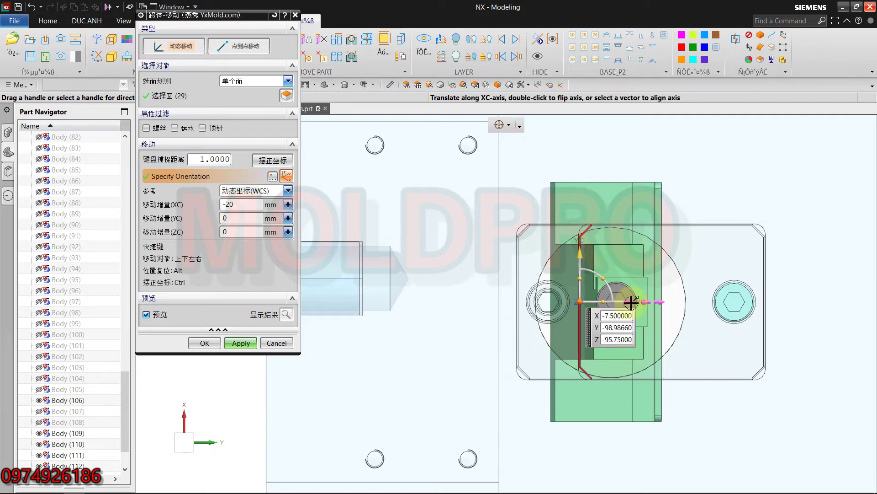
pyautogui.moveTo(622, 301); pyautogui.dragTo(538, 310)
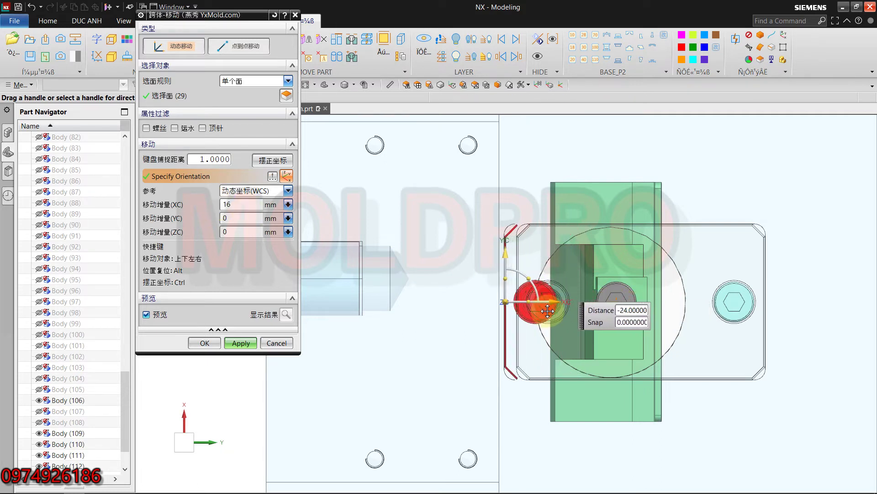
pyautogui.moveTo(537, 311); pyautogui.dragTo(513, 311)
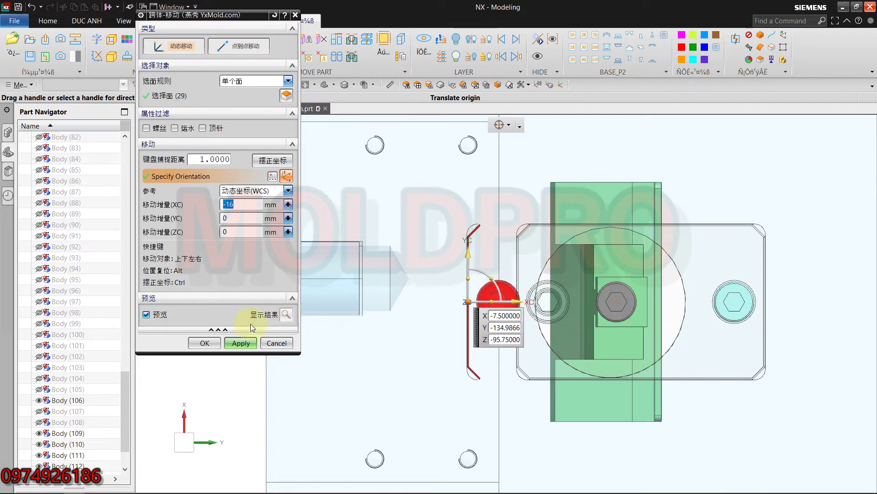
# - Commit the -16 mm XC face shift and check it in Top view
pyautogui.click(204, 344)
pyautogui.scroll(2, 460, 284)
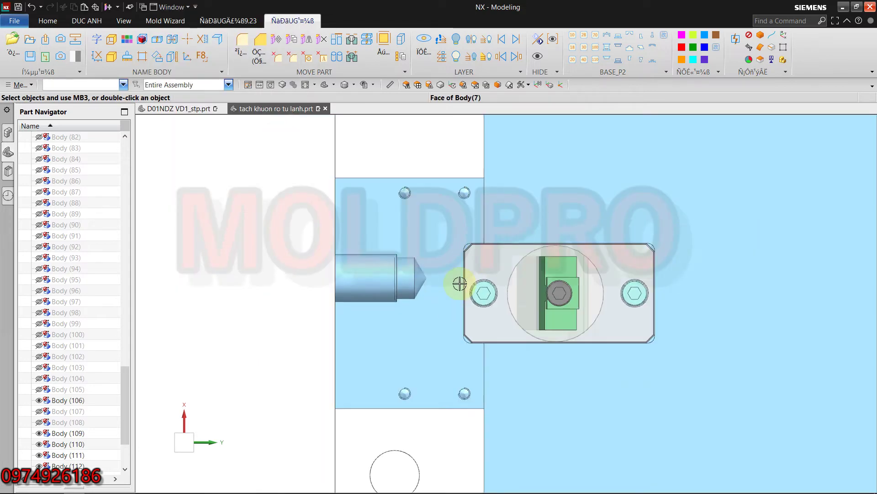
pyautogui.scroll(2, 513, 304)
pyautogui.moveTo(513, 304)
pyautogui.mouseDown(button='middle')
pyautogui.moveTo(565, 240)
pyautogui.moveTo(541, 196)
pyautogui.moveTo(475, 259)
pyautogui.moveTo(494, 318)
pyautogui.moveTo(654, 295)
pyautogui.mouseUp(button='middle')
pyautogui.scroll(3, 493, 319)
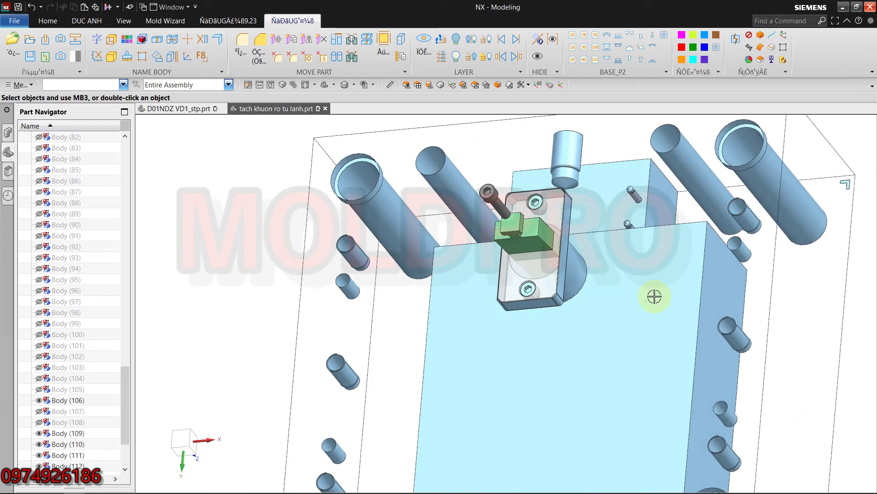
pyautogui.press('F8')
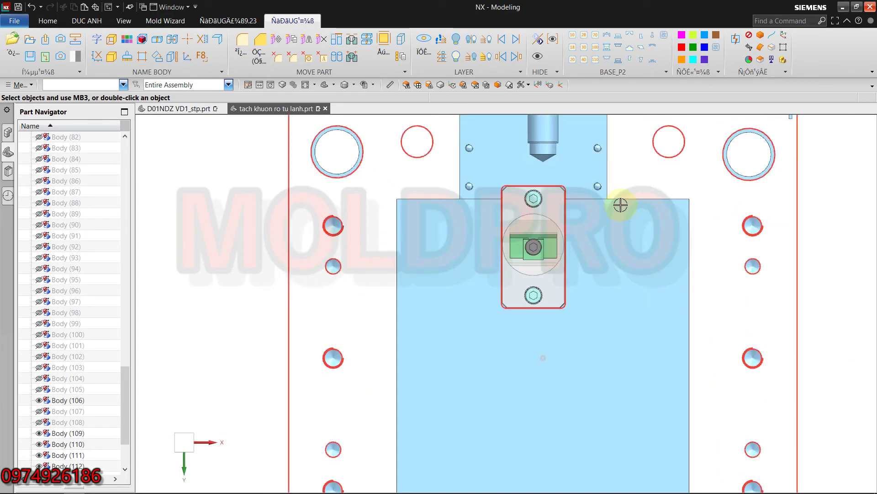
pyautogui.scroll(3, 621, 202)
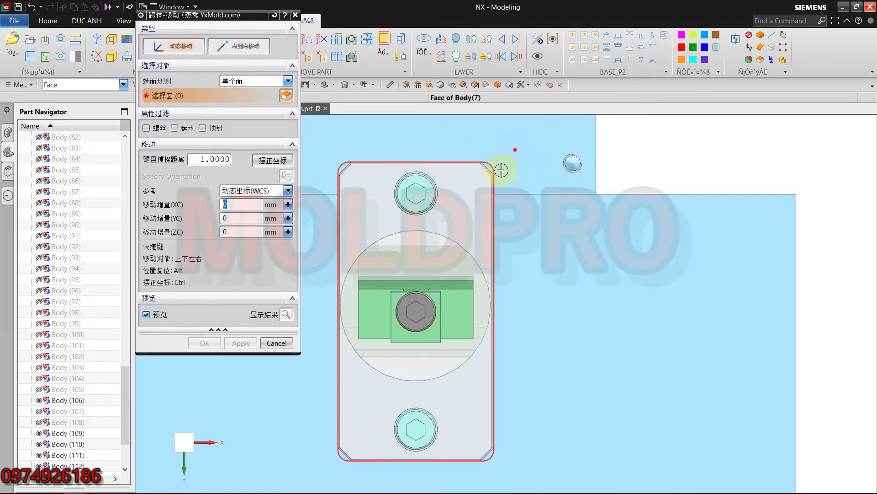
# - Shift four pocket faces 10 mm right along XC
pyautogui.click(486, 470)
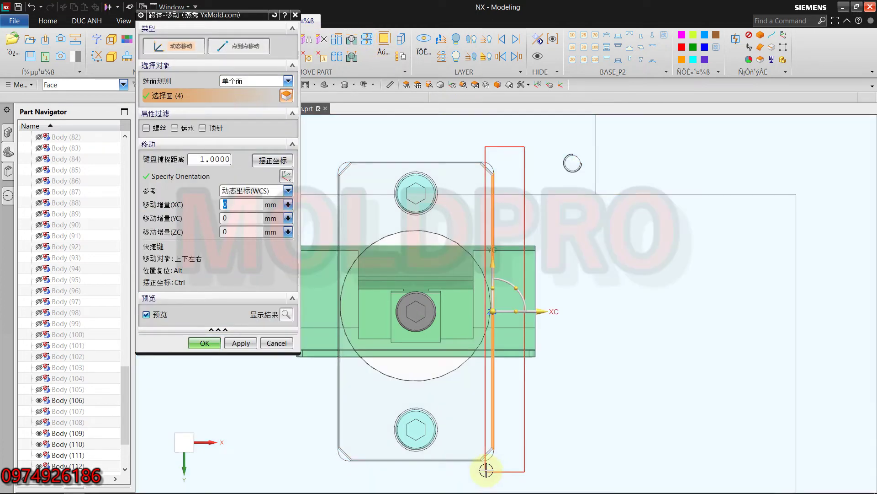
pyautogui.scroll(-2, 617, 272)
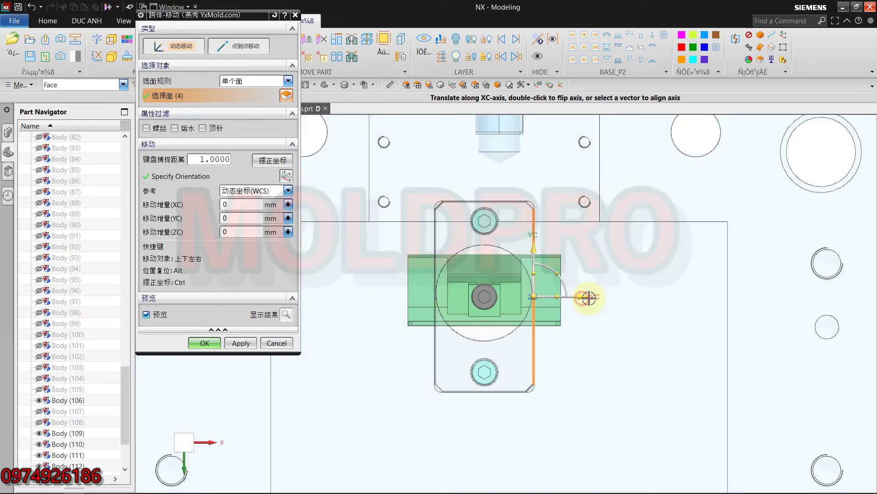
pyautogui.moveTo(589, 297); pyautogui.dragTo(594, 297)
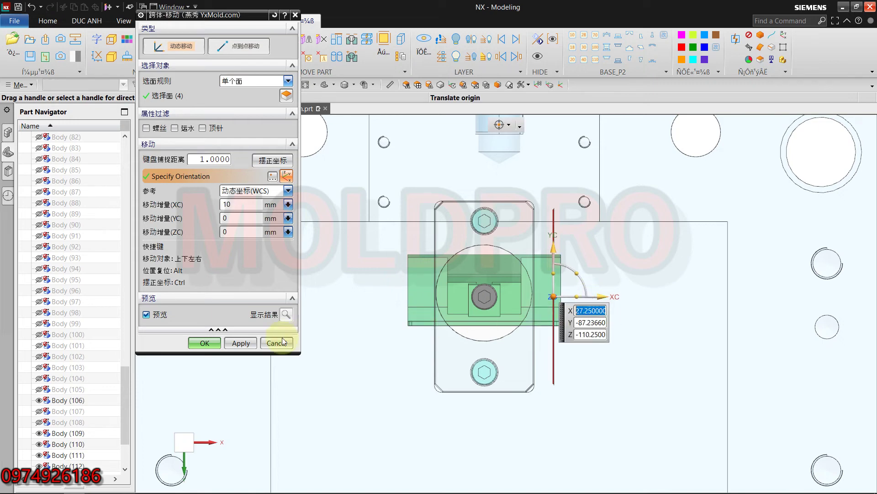
pyautogui.click(245, 342)
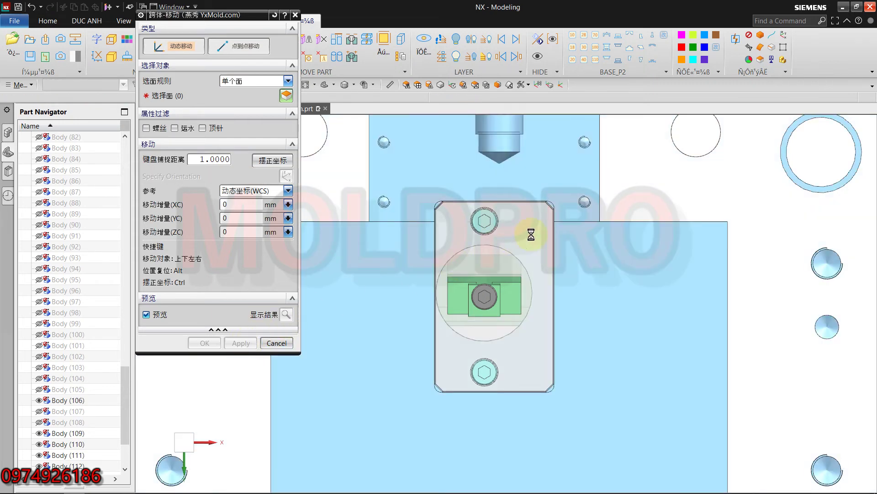
# - Shift ten insert faces 10 mm left (XC -10)
pyautogui.moveTo(490, 193); pyautogui.dragTo(420, 379)
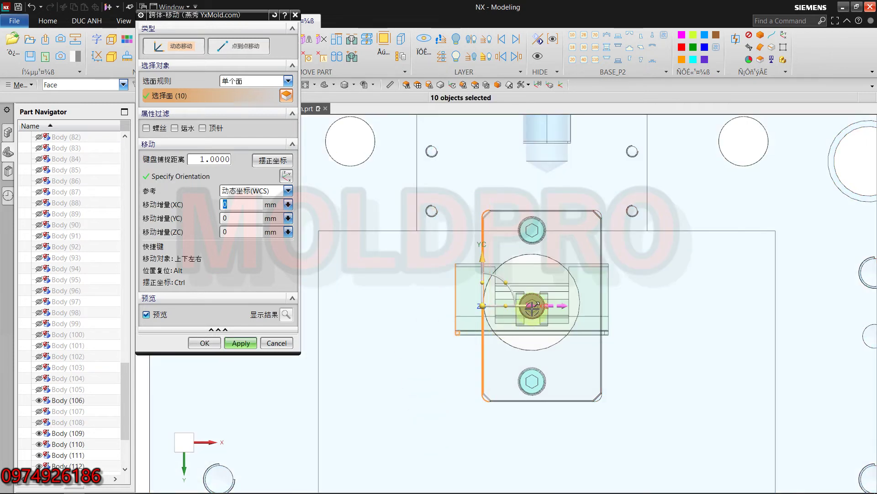
pyautogui.moveTo(532, 307); pyautogui.dragTo(505, 309)
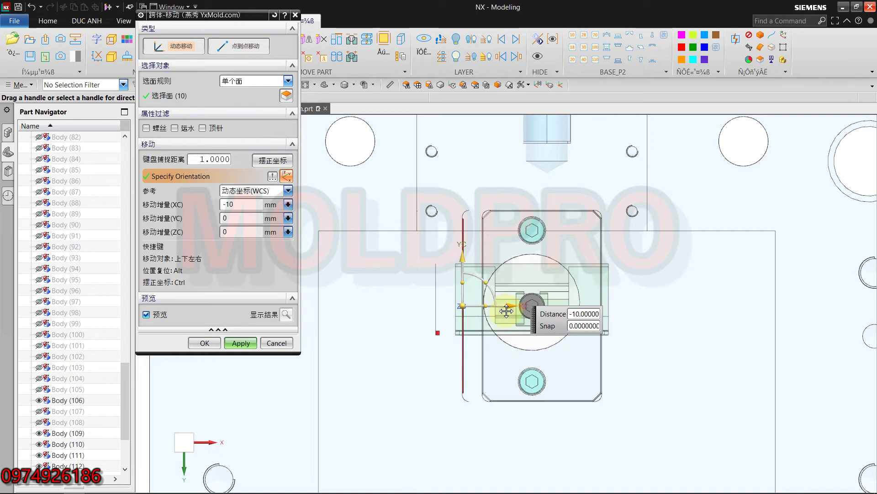
pyautogui.press('Right')
pyautogui.click(210, 342)
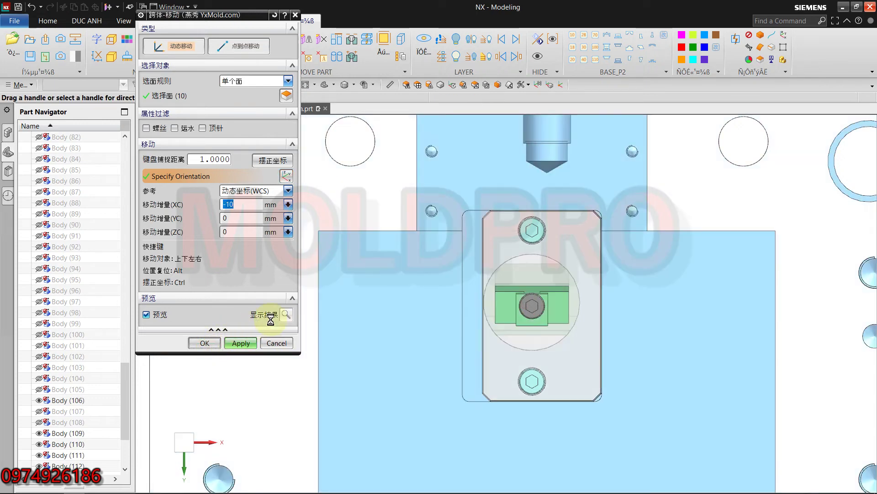
pyautogui.scroll(-5, 457, 293)
pyautogui.moveTo(506, 313)
pyautogui.mouseDown(button='middle')
pyautogui.moveTo(534, 241)
pyautogui.moveTo(543, 239)
pyautogui.mouseUp(button='middle')
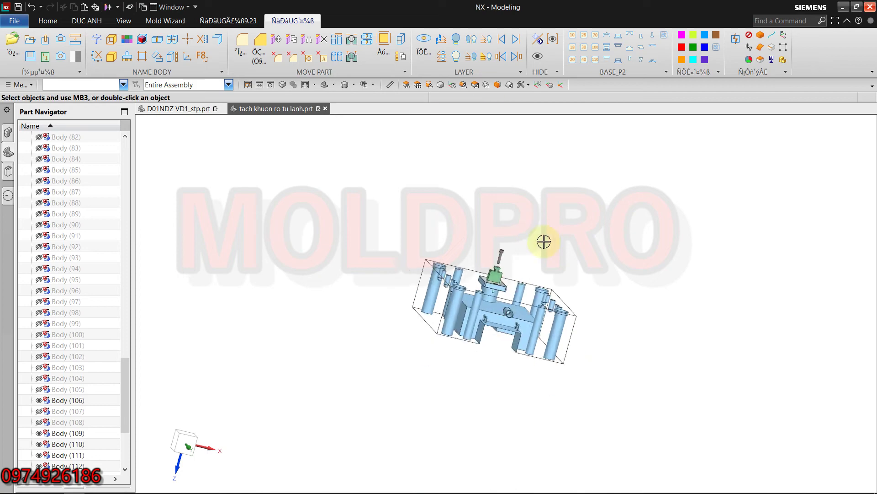
# - Show the hidden magenta core plate and small holder block
pyautogui.scroll(3, 479, 291)
pyautogui.scroll(3, 466, 235)
pyautogui.moveTo(466, 236); pyautogui.dragTo(507, 386, button='middle')
pyautogui.scroll(-3, 533, 384)
pyautogui.scroll(3, 533, 358)
pyautogui.moveTo(532, 358)
pyautogui.mouseDown(button='middle')
pyautogui.moveTo(564, 333)
pyautogui.moveTo(525, 329)
pyautogui.moveTo(505, 349)
pyautogui.moveTo(493, 297)
pyautogui.moveTo(582, 320)
pyautogui.mouseUp(button='middle')
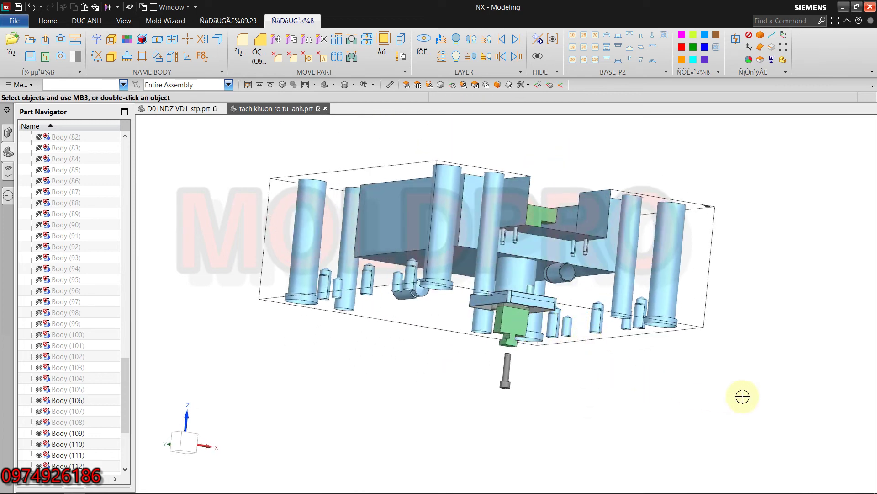
pyautogui.hotkey('ctrl', 'shift', 'b')
pyautogui.hotkey('ctrl', 'shift', 'k')
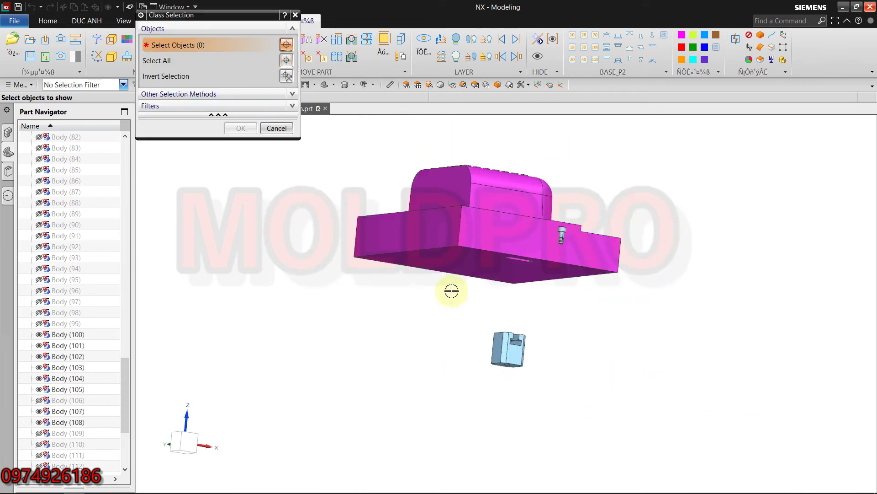
pyautogui.click(391, 242)
pyautogui.click(517, 361)
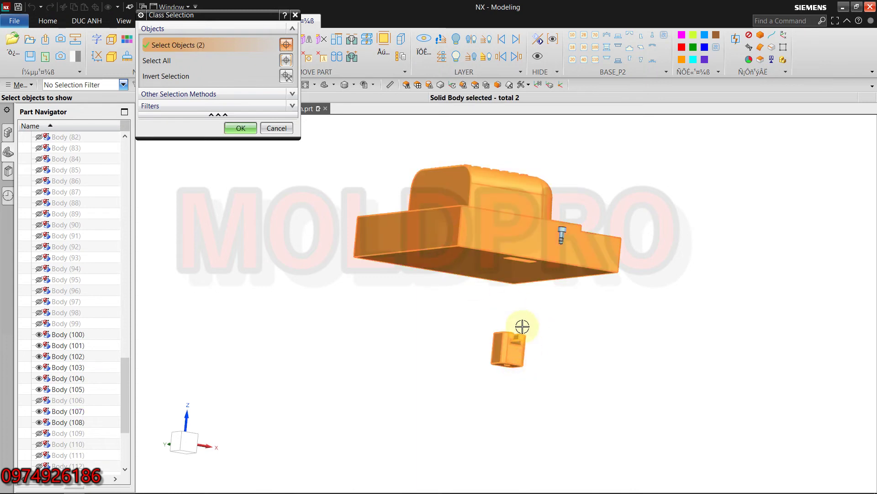
pyautogui.moveTo(521, 327)
pyautogui.mouseDown(button='middle')
pyautogui.moveTo(525, 372)
pyautogui.moveTo(541, 368)
pyautogui.moveTo(491, 334)
pyautogui.mouseUp(button='middle')
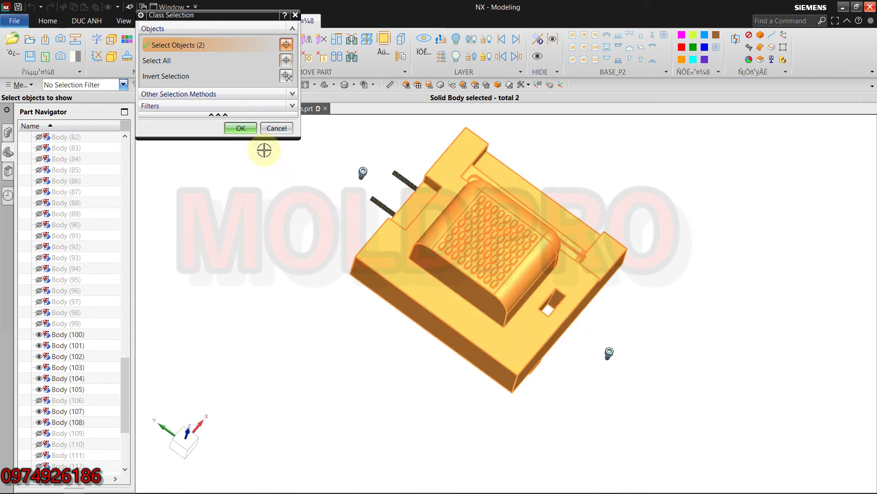
pyautogui.click(241, 128)
# - Inspect the insert in Front view to confirm its T-tongue seats in the block's slot
pyautogui.scroll(3, 503, 284)
pyautogui.scroll(-3, 582, 328)
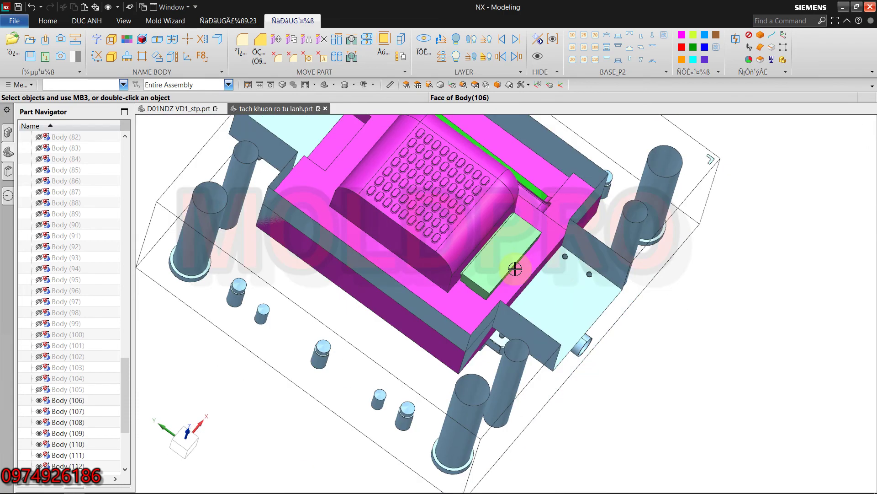
pyautogui.moveTo(515, 269)
pyautogui.mouseDown(button='middle')
pyautogui.moveTo(508, 211)
pyautogui.moveTo(526, 208)
pyautogui.mouseUp(button='middle')
pyautogui.scroll(3, 618, 314)
pyautogui.scroll(-3, 619, 301)
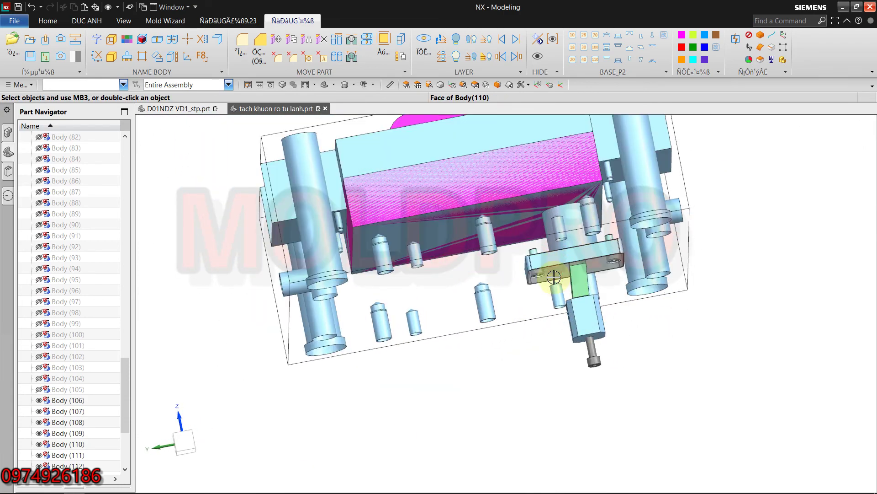
pyautogui.moveTo(612, 293)
pyautogui.mouseDown(button='middle')
pyautogui.moveTo(621, 267)
pyautogui.moveTo(568, 294)
pyautogui.mouseUp(button='middle')
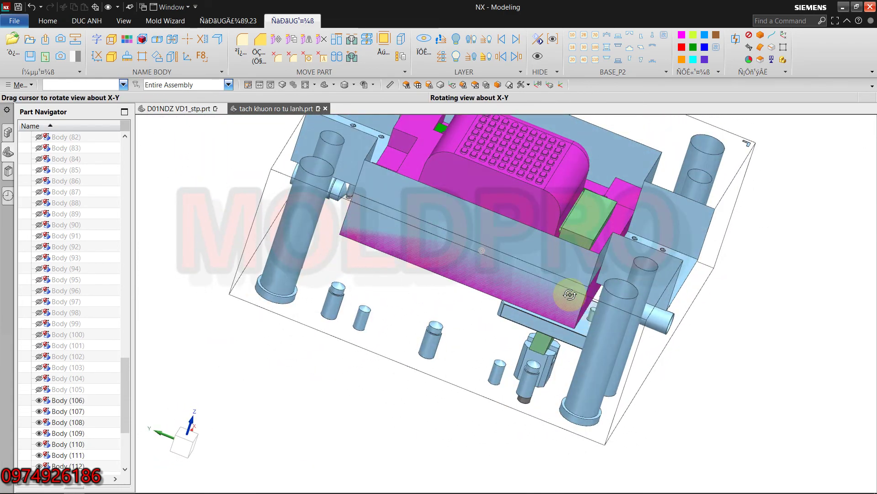
pyautogui.scroll(-3, 560, 370)
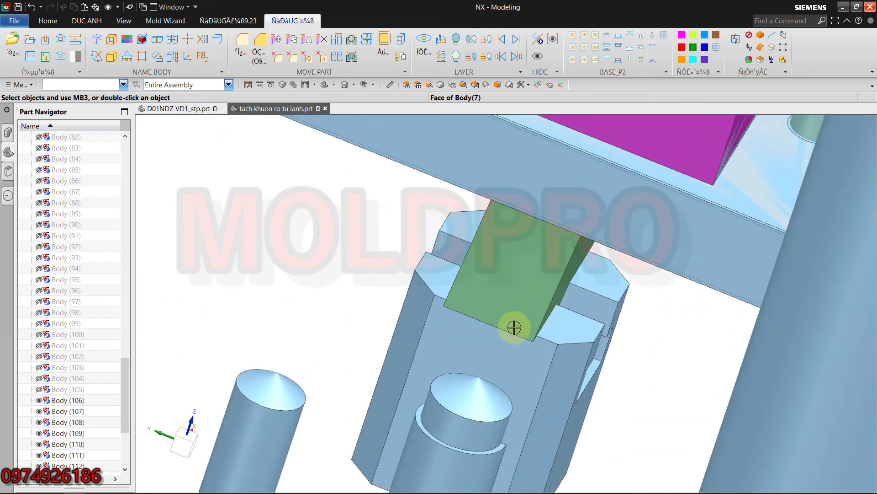
pyautogui.scroll(3, 623, 333)
pyautogui.moveTo(623, 333); pyautogui.dragTo(575, 309, button='middle')
pyautogui.scroll(-2, 513, 333)
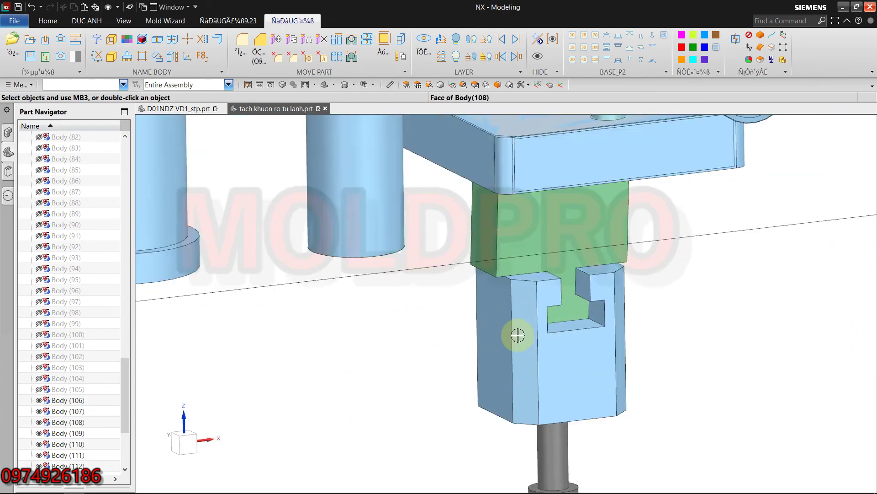
pyautogui.scroll(-2, 562, 293)
pyautogui.scroll(5, 683, 298)
pyautogui.moveTo(683, 297)
pyautogui.mouseDown(button='middle')
pyautogui.moveTo(658, 289)
pyautogui.moveTo(672, 306)
pyautogui.mouseUp(button='middle')
pyautogui.press('F8')
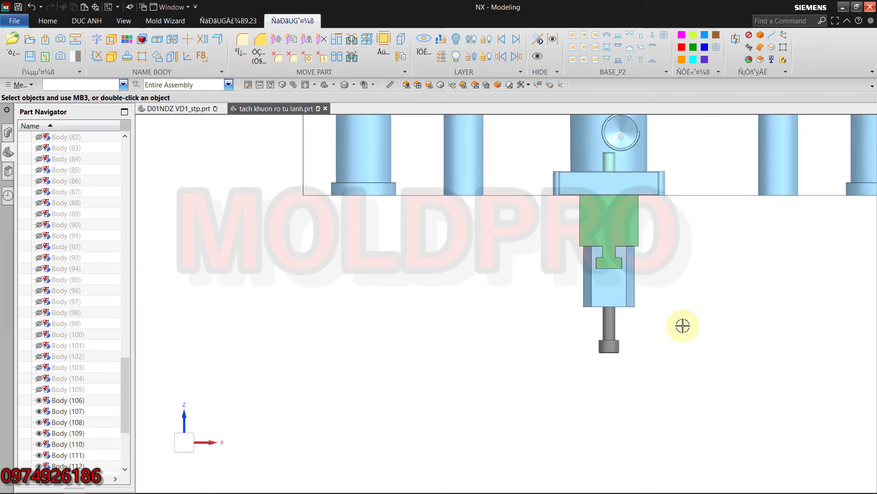
pyautogui.scroll(-2, 658, 251)
pyautogui.scroll(-2, 585, 243)
pyautogui.scroll(-1, 587, 246)
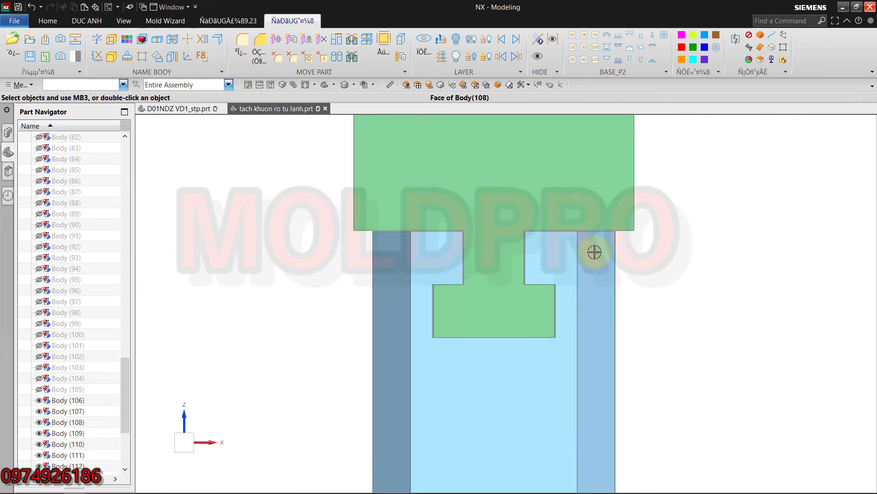
pyautogui.scroll(-2, 594, 250)
pyautogui.scroll(3, 503, 202)
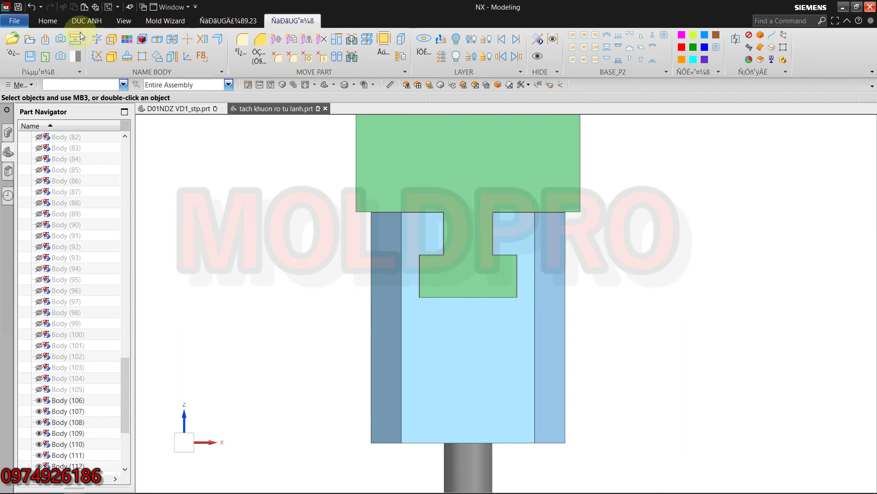
# - Move the holder block's three right side faces 7.5 mm outward along XC
pyautogui.click(279, 40)
pyautogui.moveTo(633, 182); pyautogui.dragTo(521, 470)
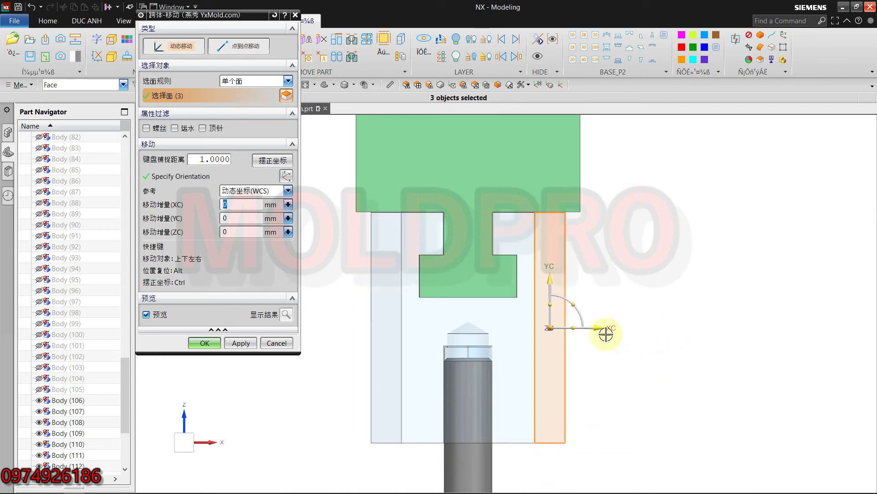
pyautogui.moveTo(596, 328); pyautogui.dragTo(640, 337)
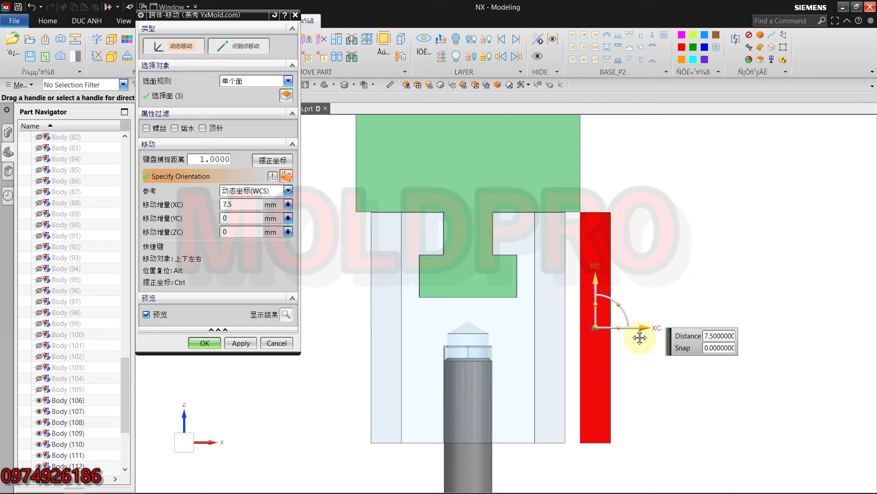
pyautogui.click(595, 327)
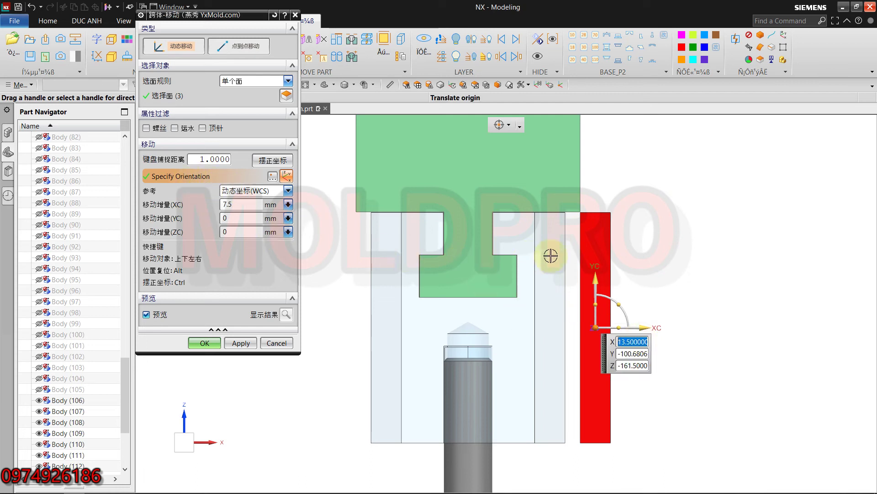
pyautogui.scroll(2, 554, 242)
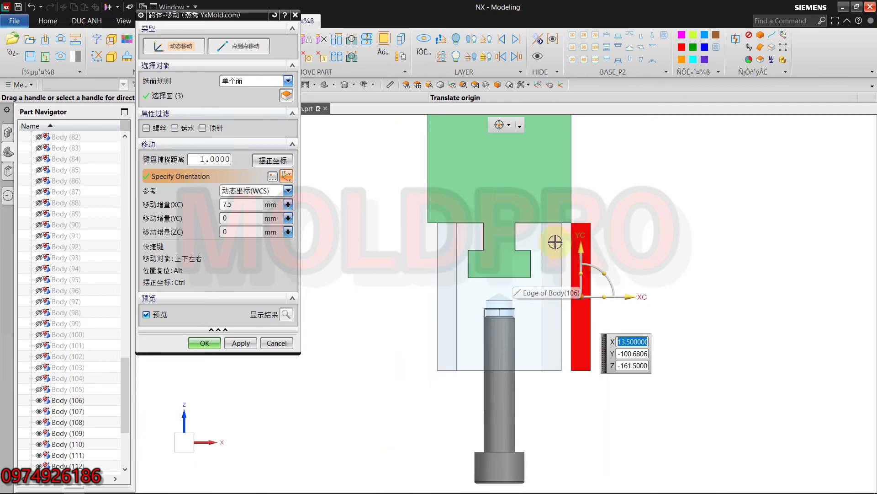
pyautogui.click(238, 343)
# - Move the holder block's three left side faces 7.5 mm outward (XC -7.5)
pyautogui.scroll(-2, 672, 254)
pyautogui.scroll(-2, 531, 233)
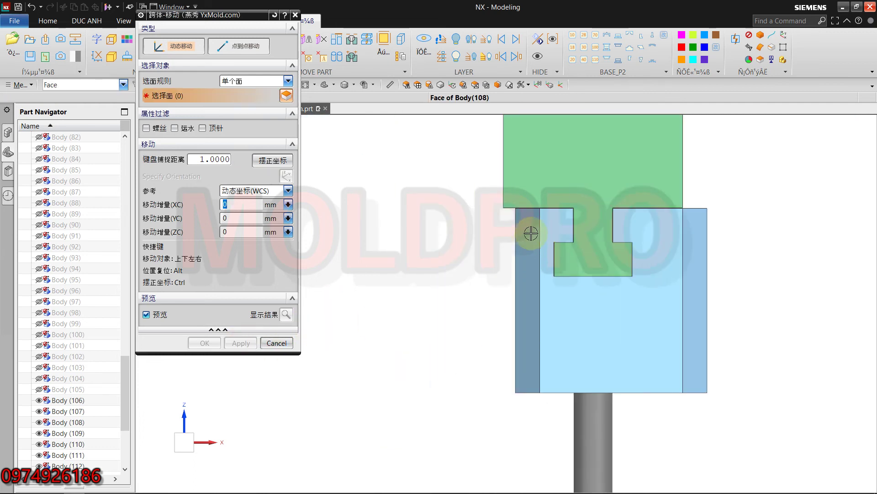
pyautogui.moveTo(545, 191); pyautogui.dragTo(449, 425)
pyautogui.moveTo(558, 307)
pyautogui.mouseDown()
pyautogui.moveTo(527, 312)
pyautogui.moveTo(534, 310)
pyautogui.mouseUp()
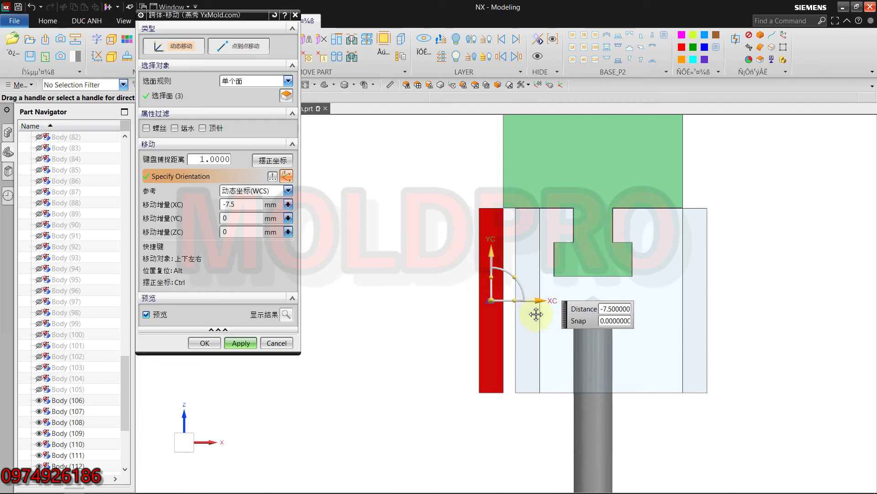
pyautogui.click(242, 343)
# - Box-select the six faces left of the T-slot and preview a -5.1 mm XC shift
pyautogui.scroll(-2, 578, 254)
pyautogui.scroll(1, 570, 237)
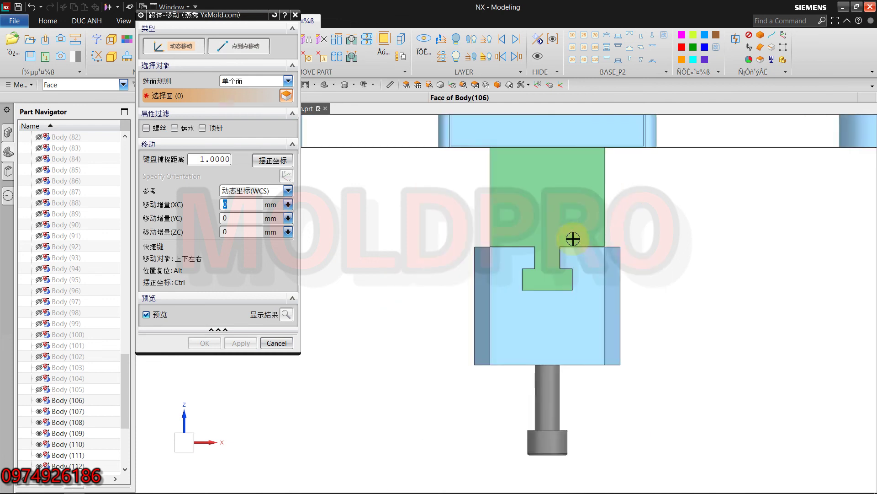
pyautogui.scroll(-1, 546, 277)
pyautogui.scroll(5, 545, 277)
pyautogui.scroll(1, 560, 249)
pyautogui.scroll(1, 560, 249)
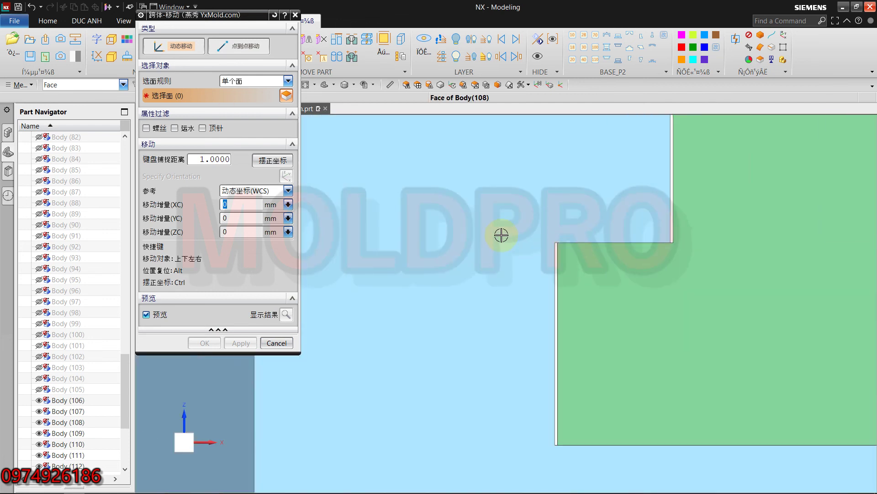
pyautogui.scroll(-1, 501, 235)
pyautogui.click(592, 233)
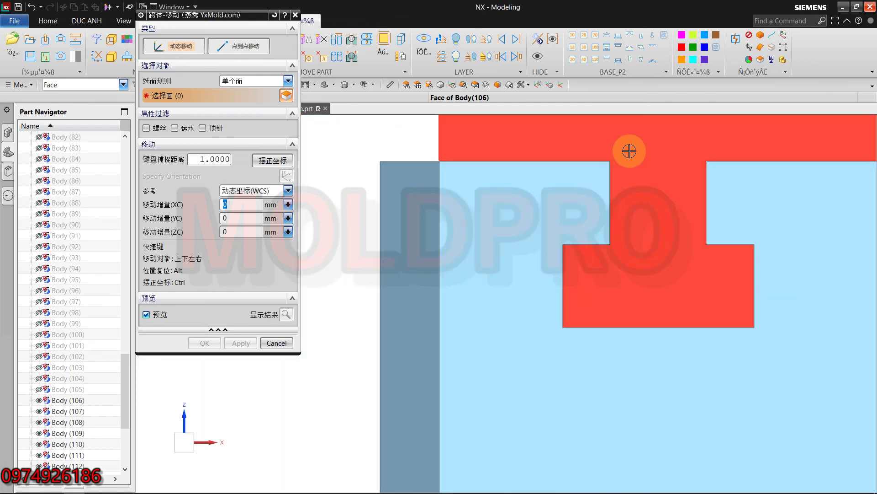
pyautogui.moveTo(622, 151); pyautogui.dragTo(551, 330)
pyautogui.moveTo(523, 364); pyautogui.dragTo(524, 364)
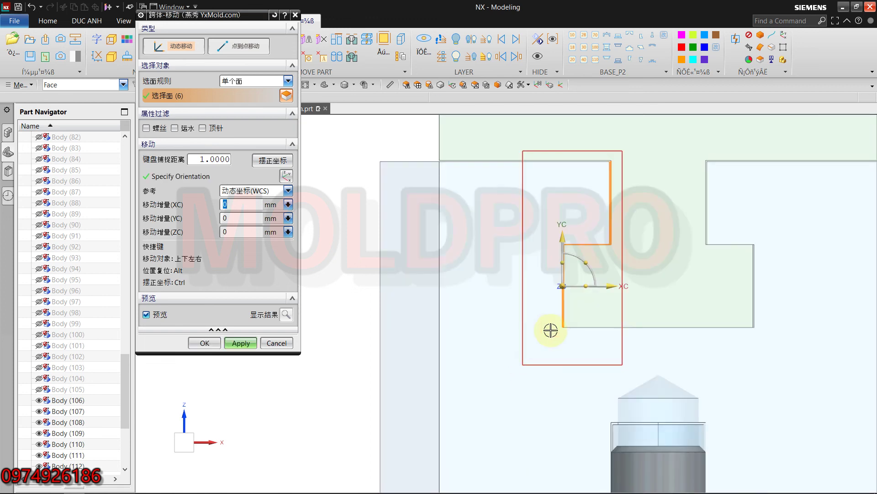
pyautogui.moveTo(606, 287)
pyautogui.mouseDown()
pyautogui.moveTo(584, 292)
pyautogui.moveTo(547, 279)
pyautogui.mouseUp()
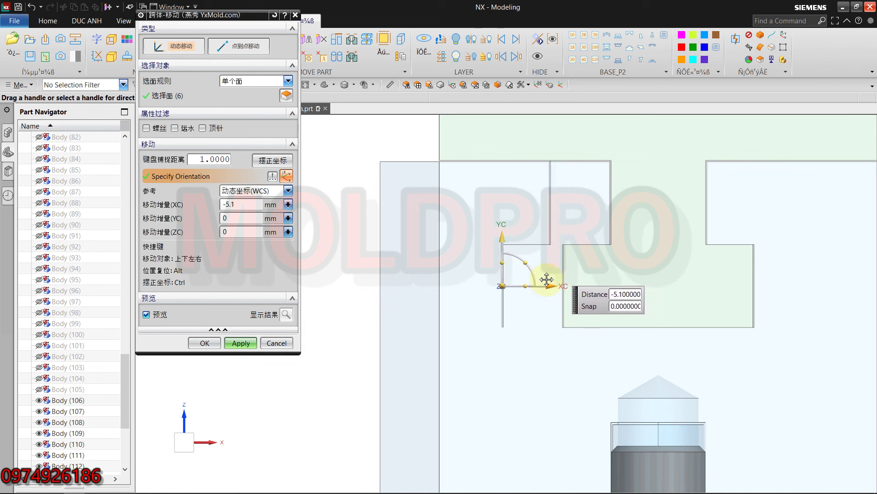
pyautogui.click(502, 286)
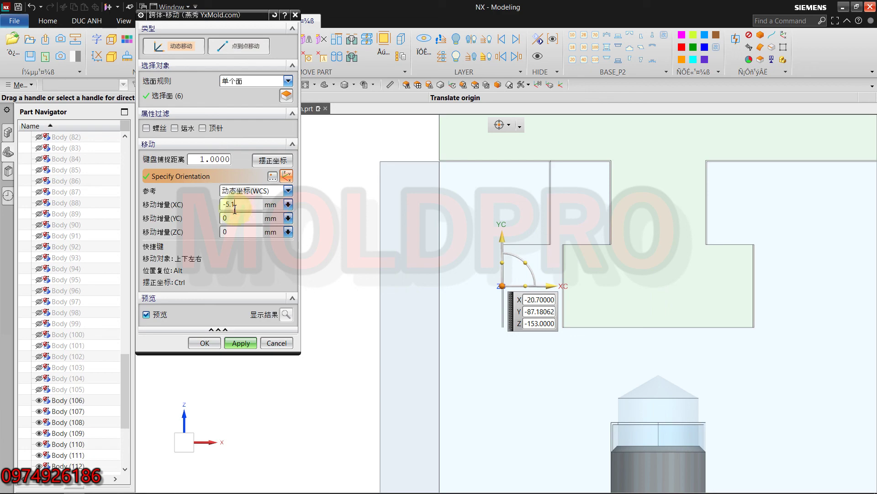